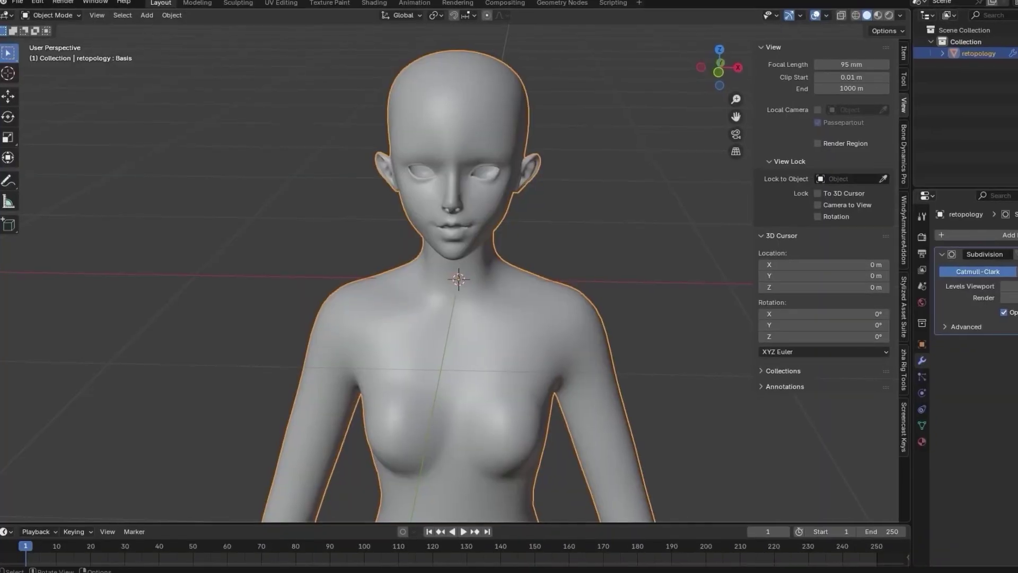
Add an Object Outline effect to the retopology body's stylized shader and save the file
{"action": "key", "text": "Tab"}
{"action": "key", "text": "Tab"}
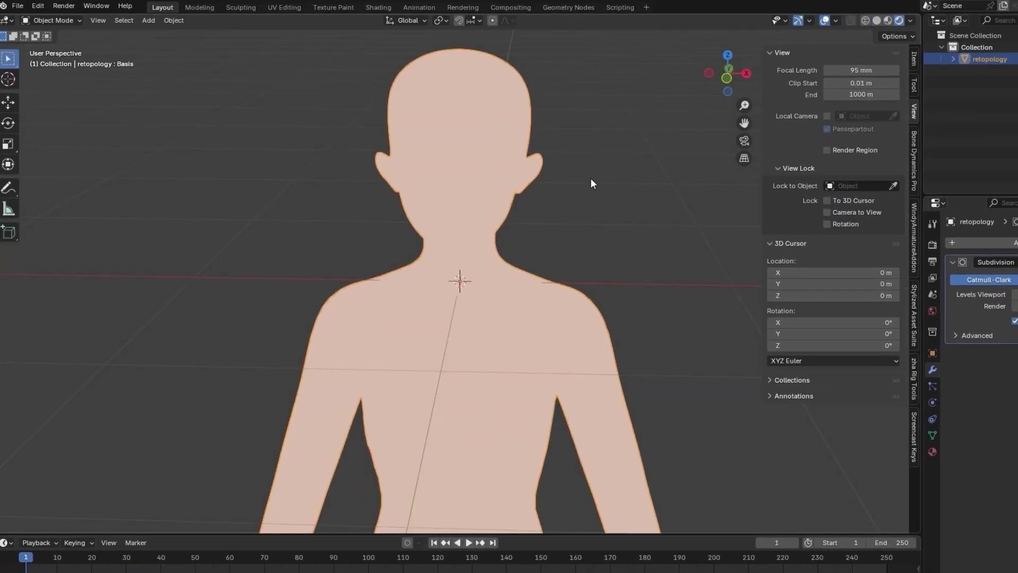
{"action": "scroll", "coordinate": [580, 250], "scroll_direction": "up", "scroll_amount": 2}
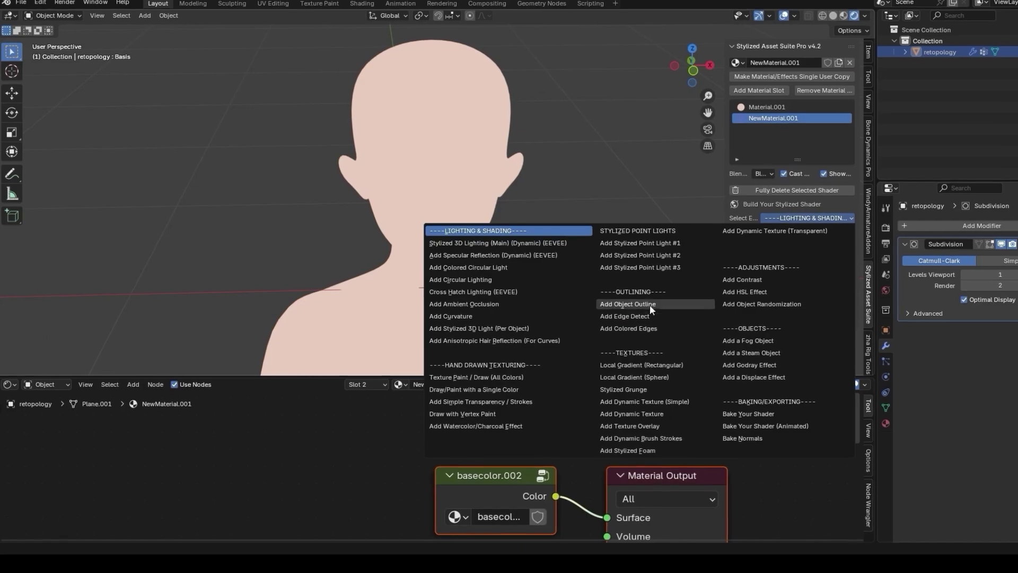
{"action": "left_click", "coordinate": [650, 304]}
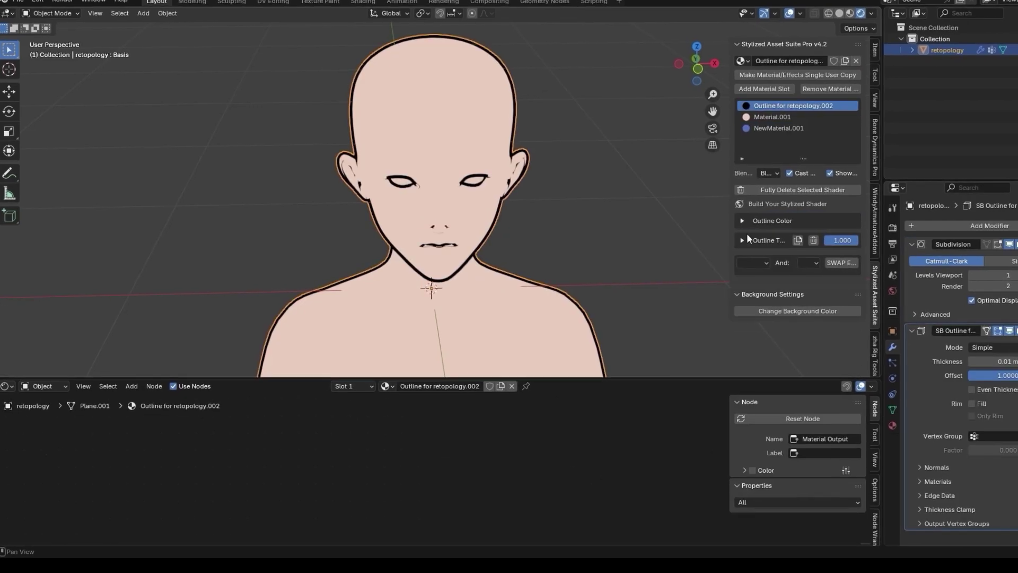
{"action": "left_click", "coordinate": [875, 51]}
{"action": "scroll", "coordinate": [451, 212], "scroll_direction": "up", "scroll_amount": 2}
{"action": "key", "text": "ctrl+s"}
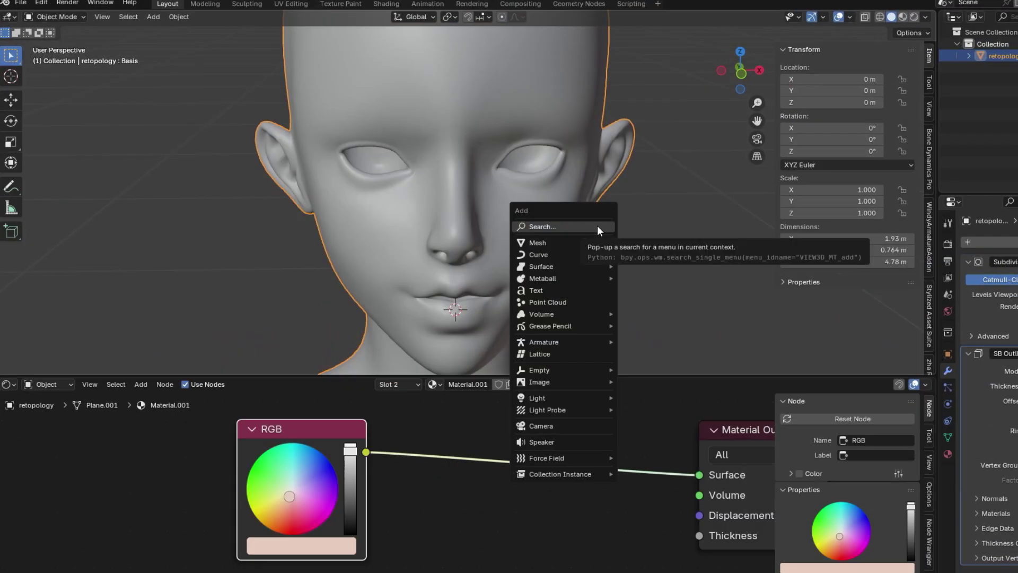
Move the mirrored outer tooth piece into place along the tooth row beneath the lip
{"action": "mouse_move", "coordinate": [597, 225]}
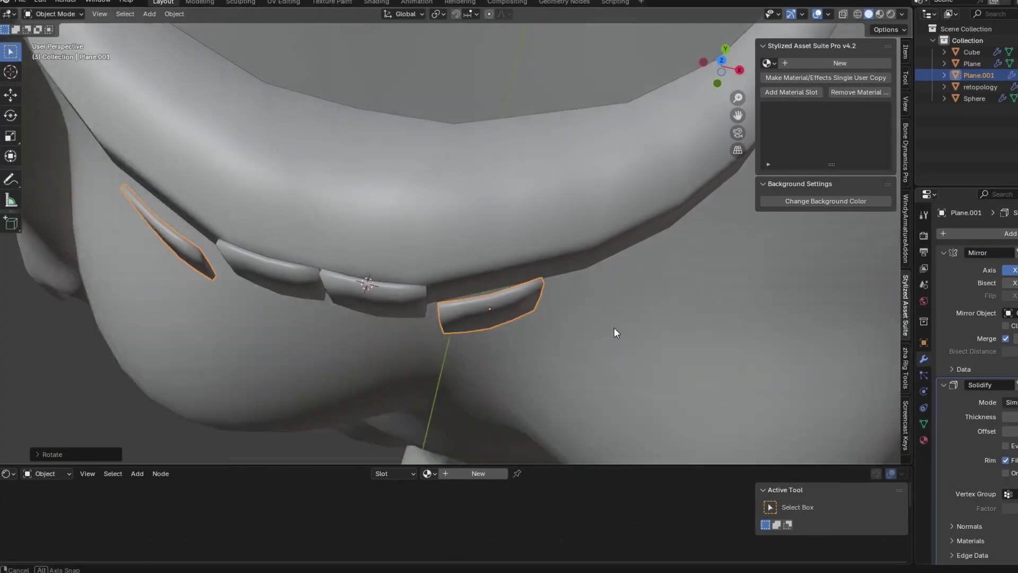
{"action": "key", "text": "g"}
{"action": "key", "text": "Return"}
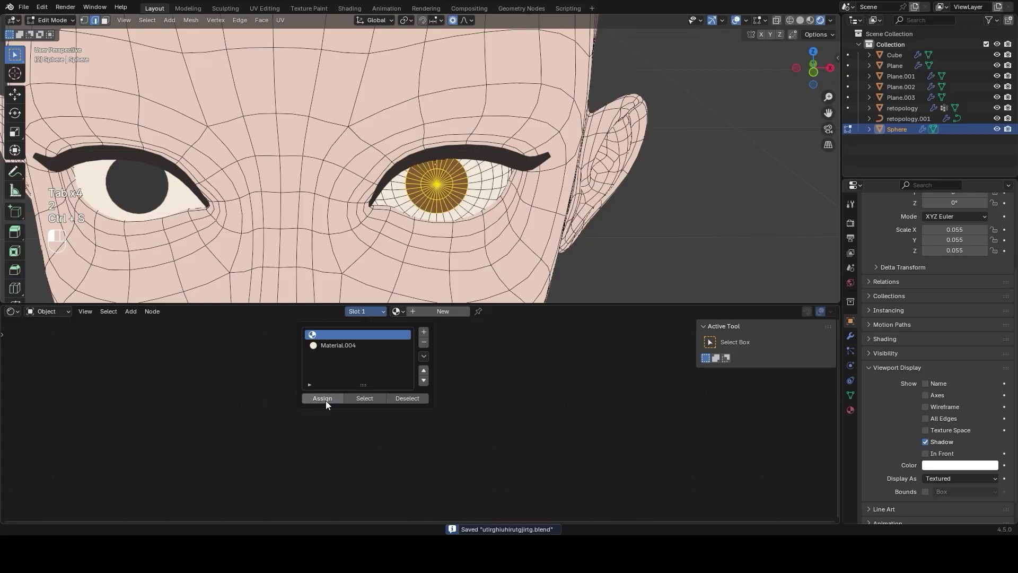
Create a new material for the eye's iris with its default shader replaced by an RGB node
{"action": "left_click", "coordinate": [431, 313]}
{"action": "key", "text": "x"}
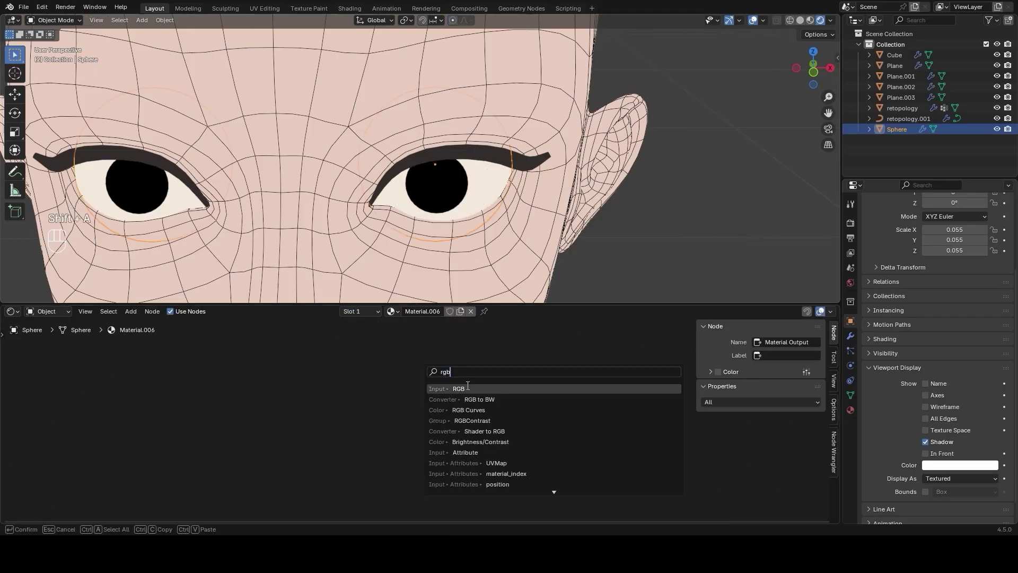
{"action": "left_click", "coordinate": [459, 389]}
{"action": "left_click", "coordinate": [396, 392]}
{"action": "left_click_drag", "start_coordinate": [526, 397], "coordinate": [532, 397]}
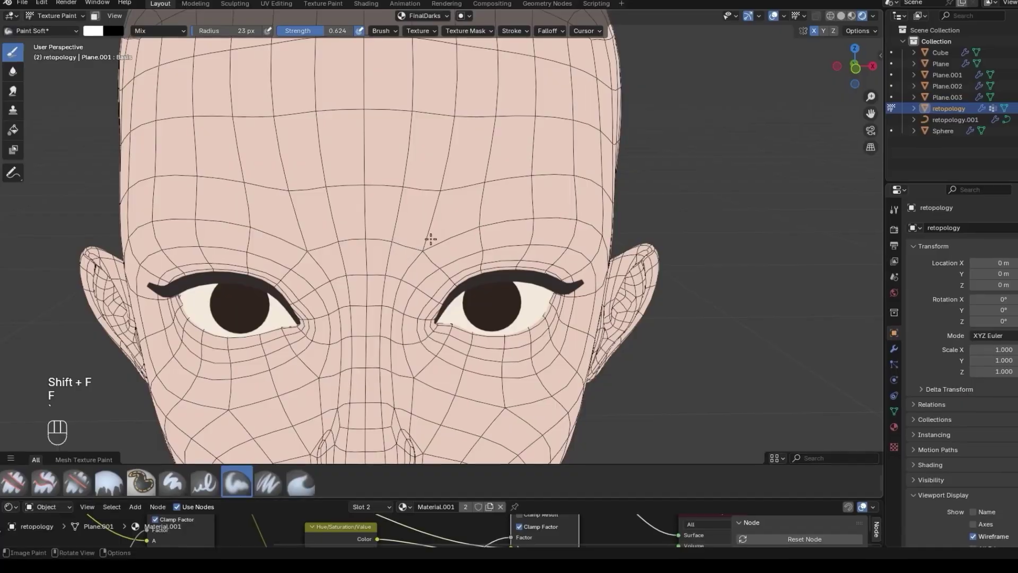
Try an eyebrow stroke, and paint a thin crease line above the upper eyelid on the Blacks texture with a 5 px brush
{"action": "mouse_move", "coordinate": [431, 239]}
{"action": "left_mouse_down"}
{"action": "mouse_move", "coordinate": [562, 214]}
{"action": "mouse_move", "coordinate": [595, 228]}
{"action": "left_mouse_up"}
{"action": "key", "text": "ctrl+z"}
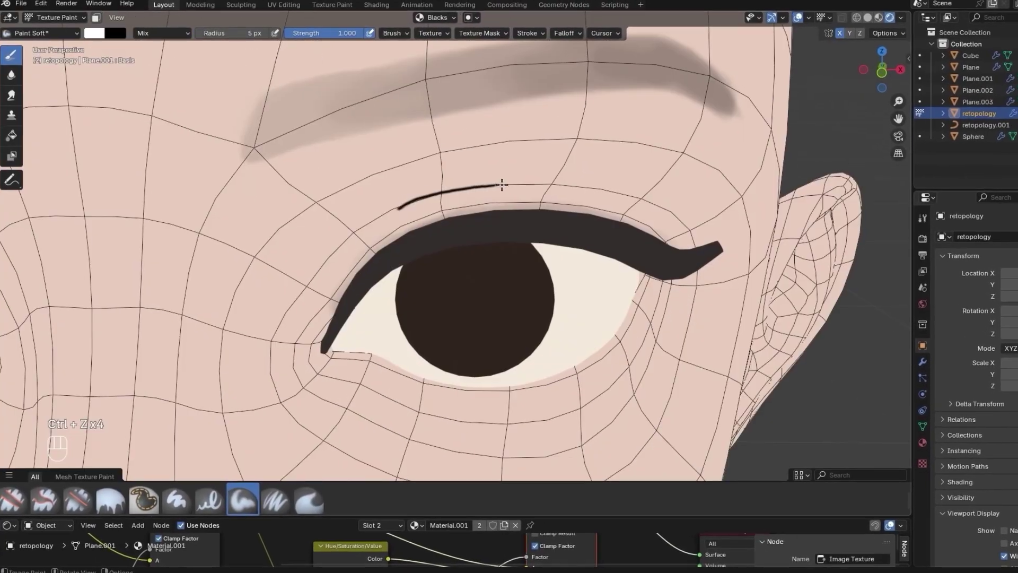
{"action": "left_click_drag", "start_coordinate": [500, 182], "coordinate": [643, 204]}
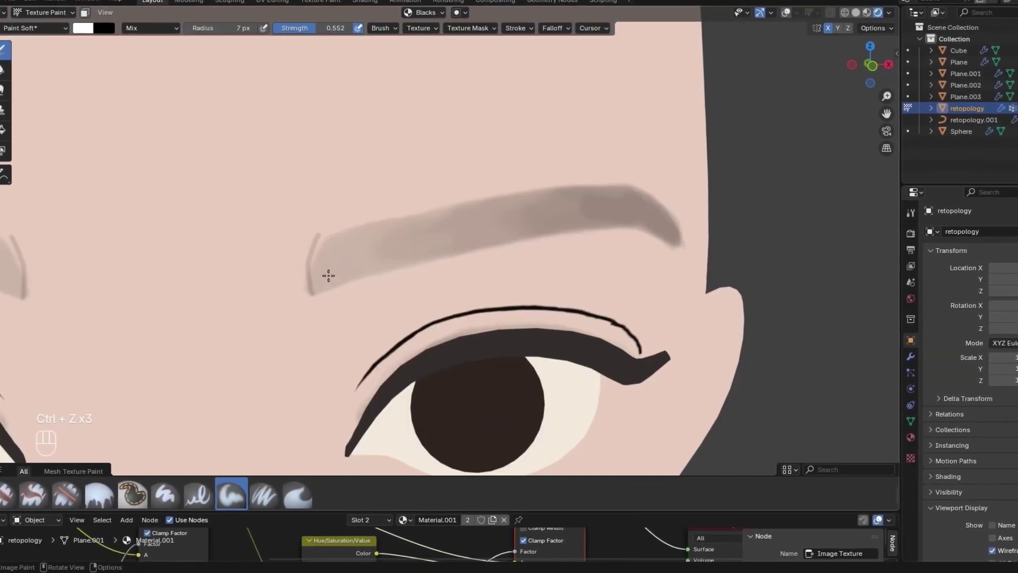
Paint fine hair strokes along the eyebrow on the Blacks texture with a 7 px brush at 0.552 strength
{"action": "left_click_drag", "start_coordinate": [325, 289], "coordinate": [365, 223]}
{"action": "key", "text": "ctrl+z"}
{"action": "left_click_drag", "start_coordinate": [367, 271], "coordinate": [436, 207]}
{"action": "left_click_drag", "start_coordinate": [415, 268], "coordinate": [480, 202]}
{"action": "left_click_drag", "start_coordinate": [434, 350], "coordinate": [525, 334]}
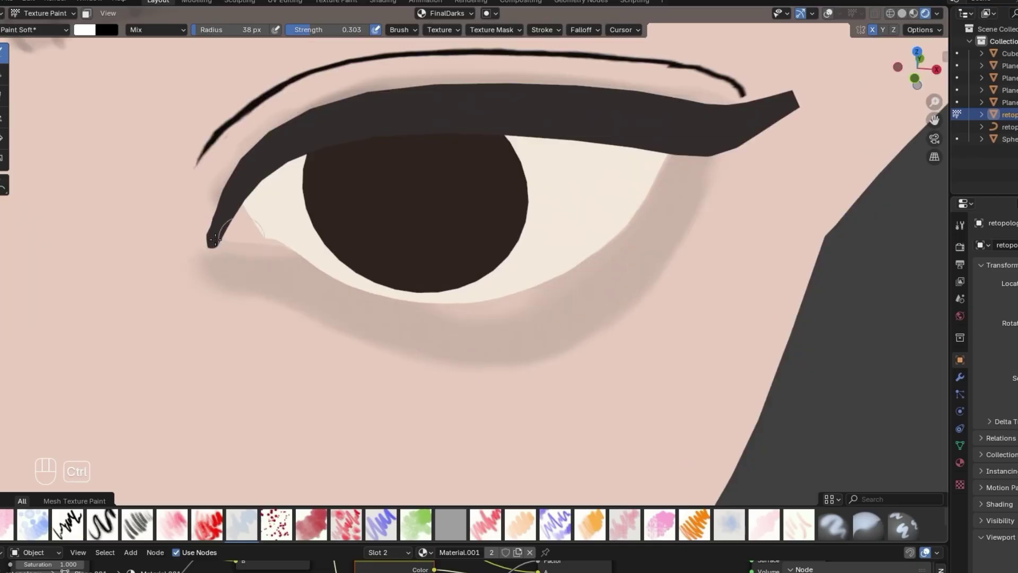
{"action": "key", "text": "shift+z"}
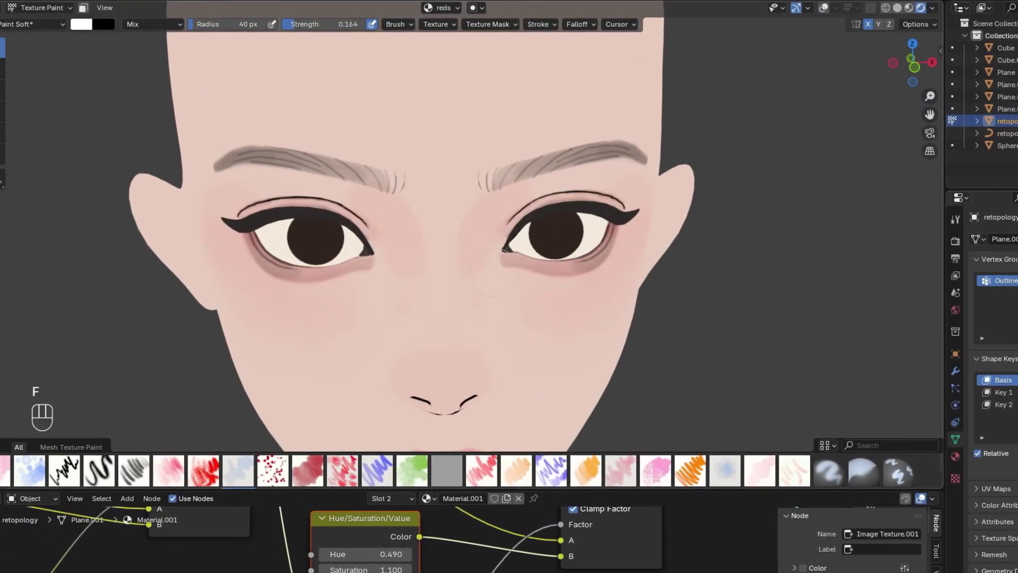
Set the Paint Soft brush radius to 23 px for the reds texture around the eyes
{"action": "key", "text": "f"}
{"action": "scroll", "coordinate": [443, 206], "scroll_direction": "up", "scroll_amount": 1}
{"action": "middle_click_drag", "start_coordinate": [449, 215], "coordinate": [437, 192], "text": "ctrl"}
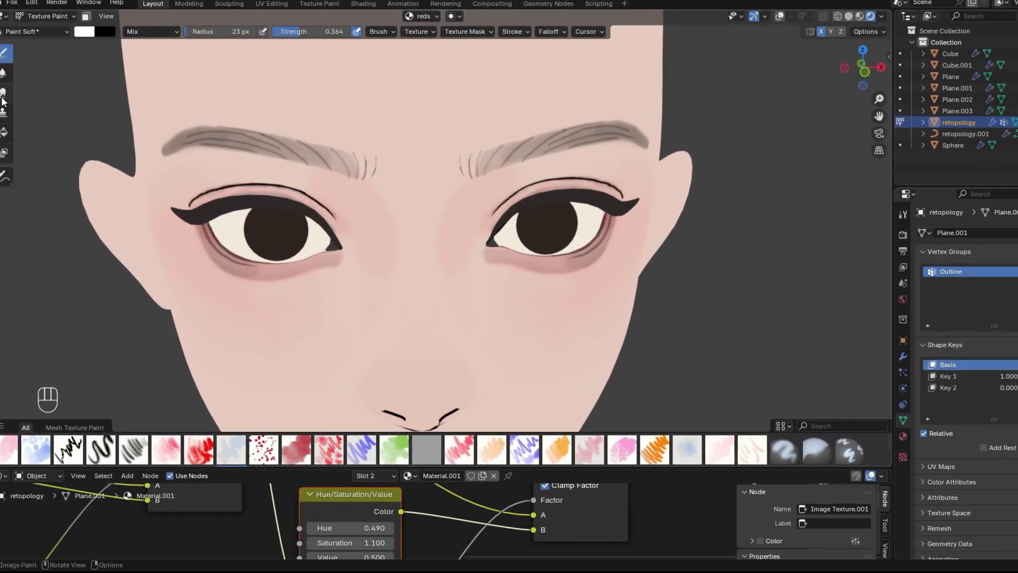
{"action": "scroll", "coordinate": [450, 248], "scroll_direction": "up", "scroll_amount": 2}
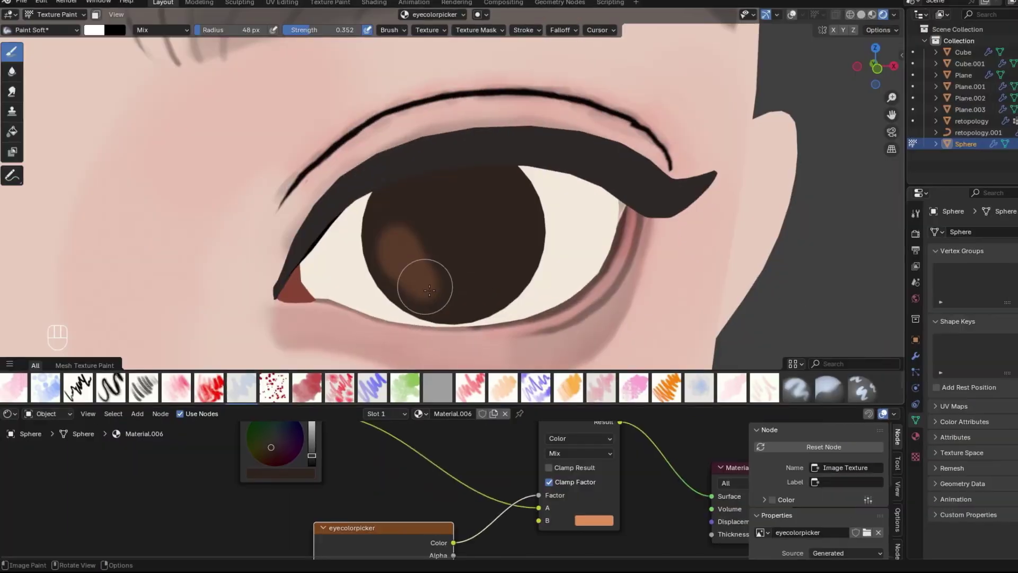
Paint a lighter brown glow around the lower part of the iris on the eyecolorpicker texture, resizing the brush for it
{"action": "key", "text": "ctrl+z"}
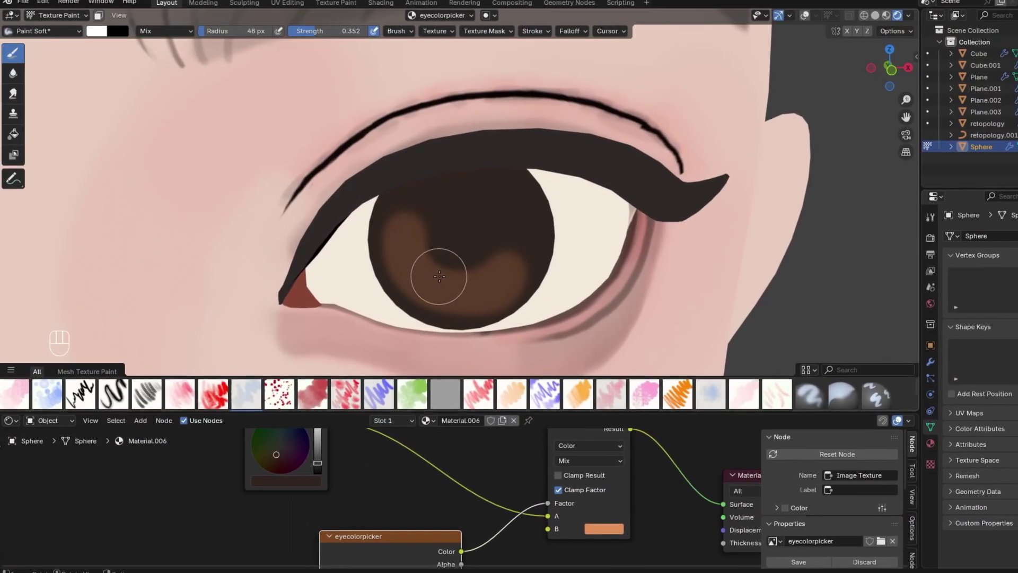
{"action": "scroll", "coordinate": [466, 288], "scroll_direction": "up", "scroll_amount": 2}
{"action": "key", "text": "f"}
{"action": "left_click", "coordinate": [455, 298]}
{"action": "scroll", "coordinate": [455, 298], "scroll_direction": "up", "scroll_amount": 3}
{"action": "mouse_move", "coordinate": [462, 303]}
{"action": "left_mouse_down"}
{"action": "mouse_move", "coordinate": [584, 309]}
{"action": "mouse_move", "coordinate": [491, 332]}
{"action": "mouse_move", "coordinate": [364, 284]}
{"action": "mouse_move", "coordinate": [401, 241]}
{"action": "left_mouse_up"}
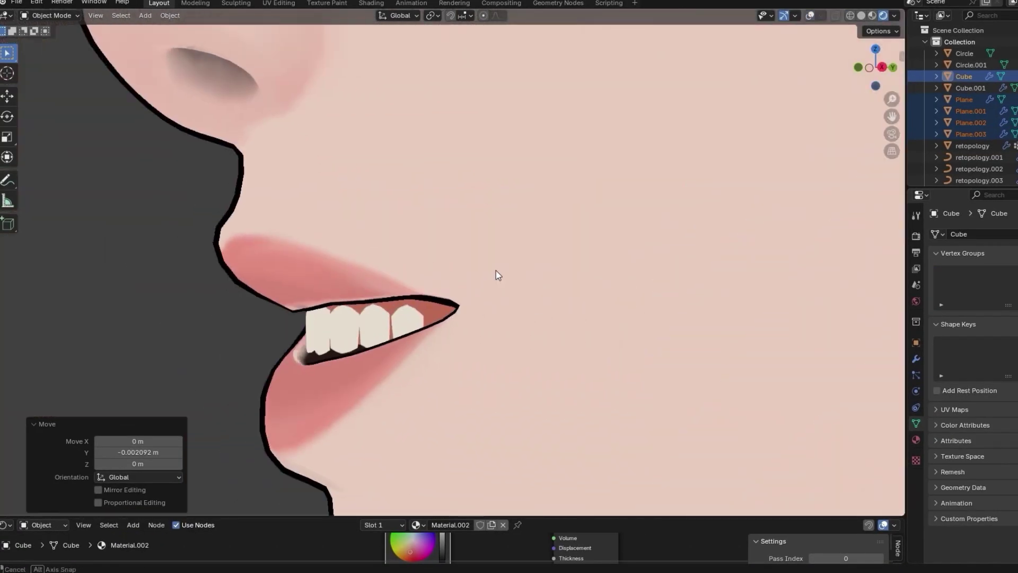
Check the teeth's placement inside the mouth from the side and save the file
{"action": "middle_click_drag", "start_coordinate": [495, 270], "coordinate": [473, 275]}
{"action": "key", "text": "ctrl+s"}
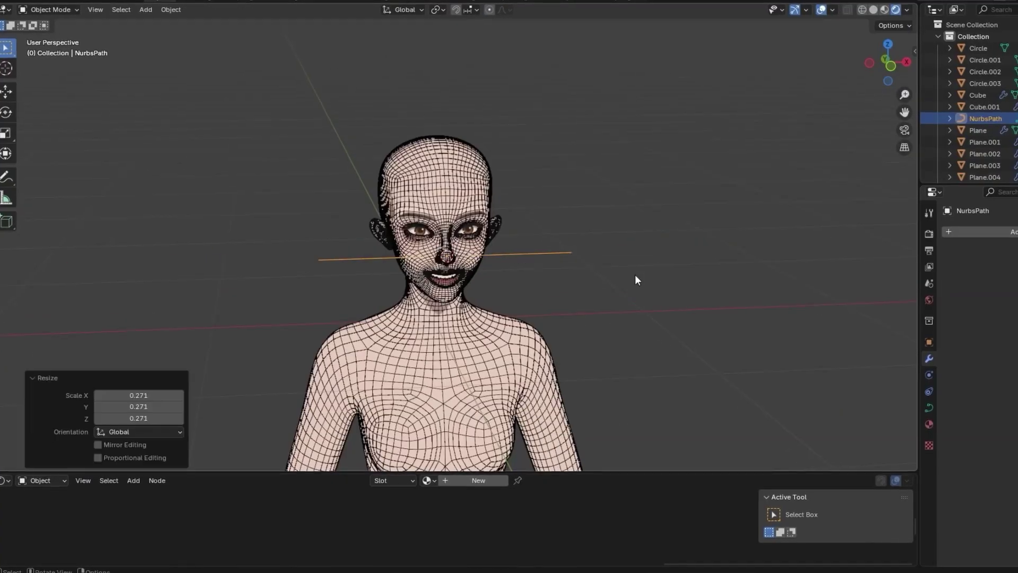
Add a Bézier circle curve and scale its points into an oval elongated along X as the hair strand profile
{"action": "scroll", "coordinate": [635, 275], "scroll_direction": "up", "scroll_amount": 7}
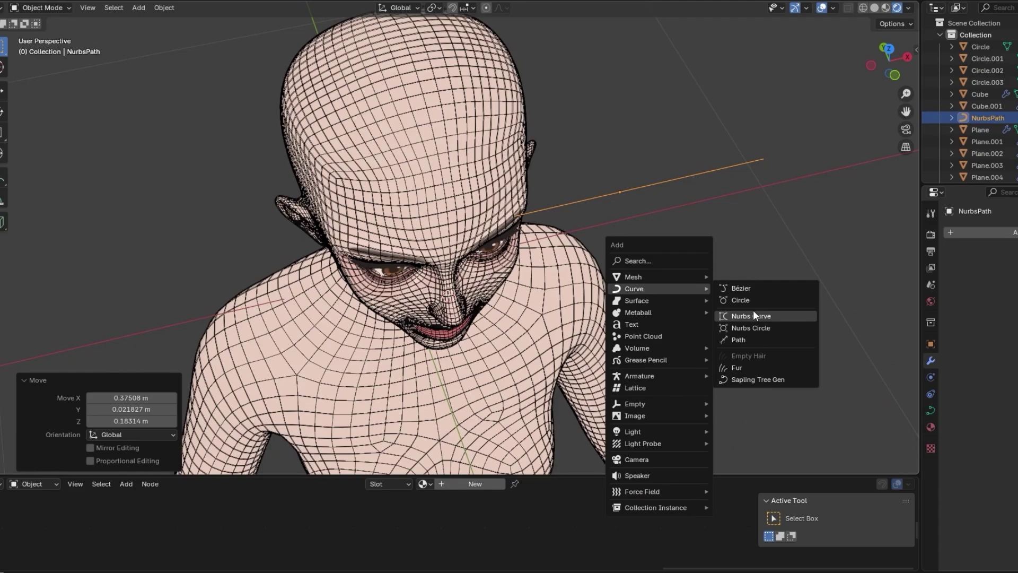
{"action": "left_click", "coordinate": [757, 297]}
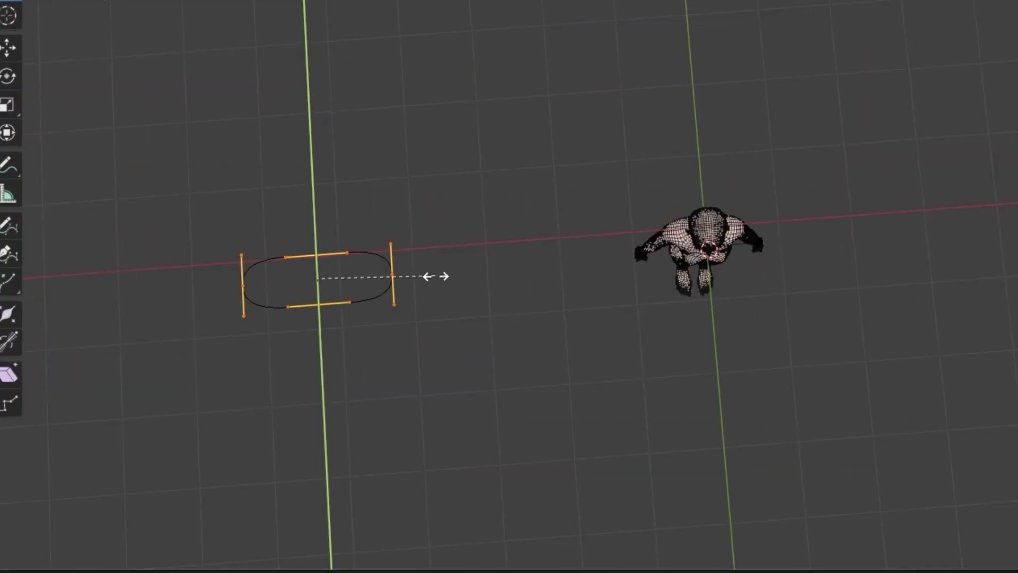
{"action": "left_click", "coordinate": [446, 275]}
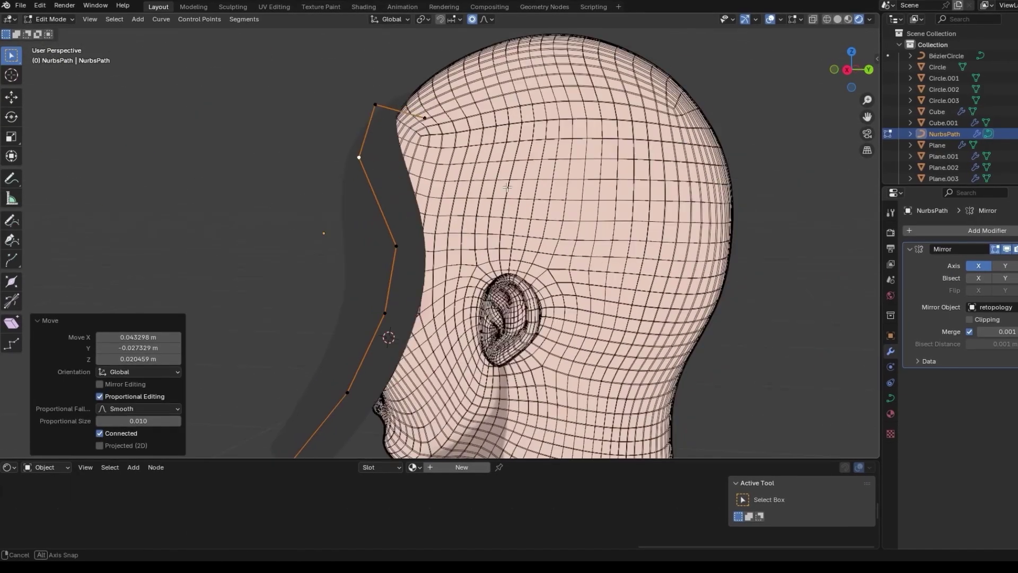
Switch to solid shading and move the mirrored NURBS path's control points into a wavy front hair strand down to the chest
{"action": "left_click", "coordinate": [845, 20]}
{"action": "key", "text": "g"}
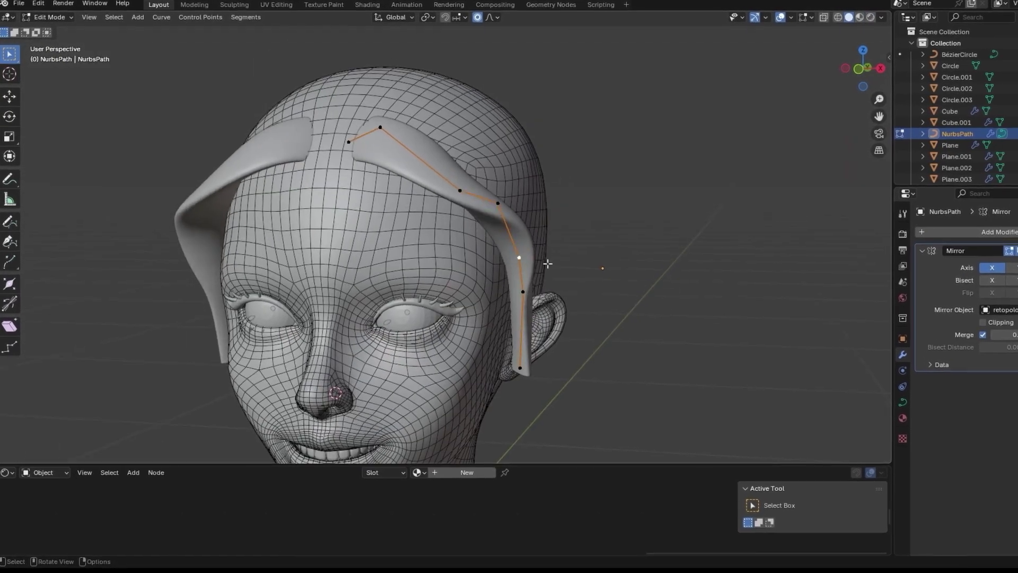
{"action": "left_click", "coordinate": [548, 263]}
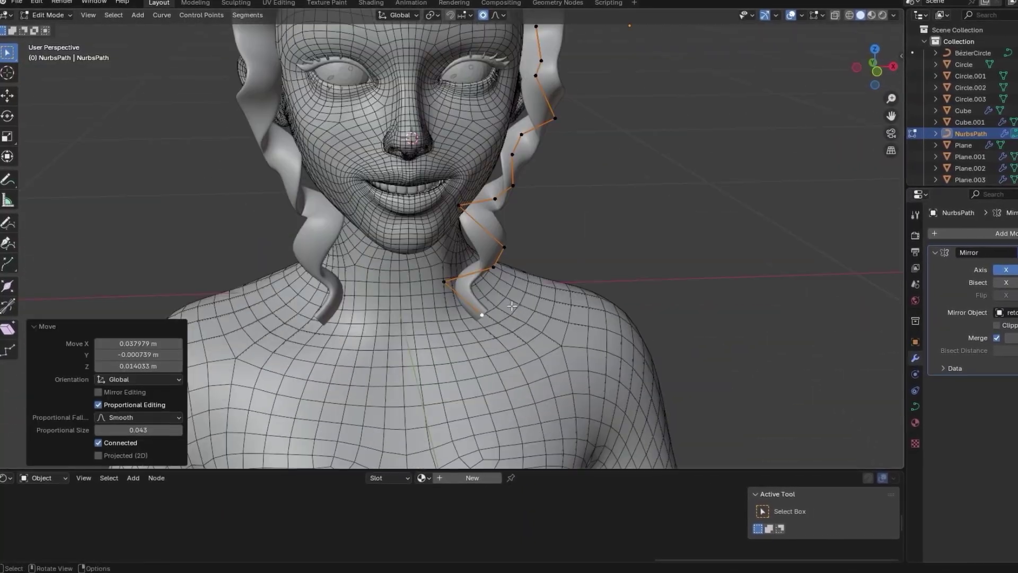
{"action": "key", "text": "g"}
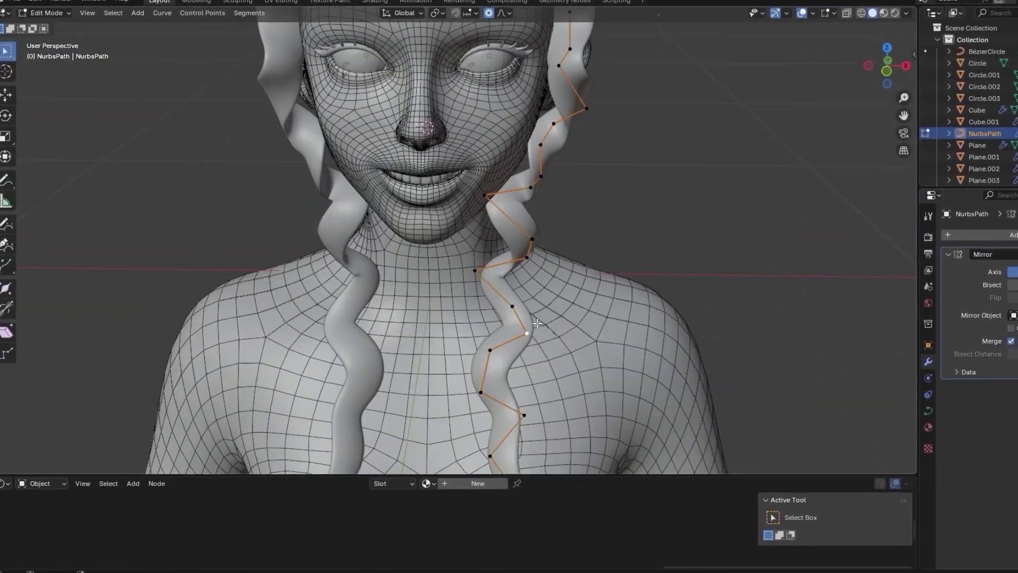
{"action": "key", "text": "g"}
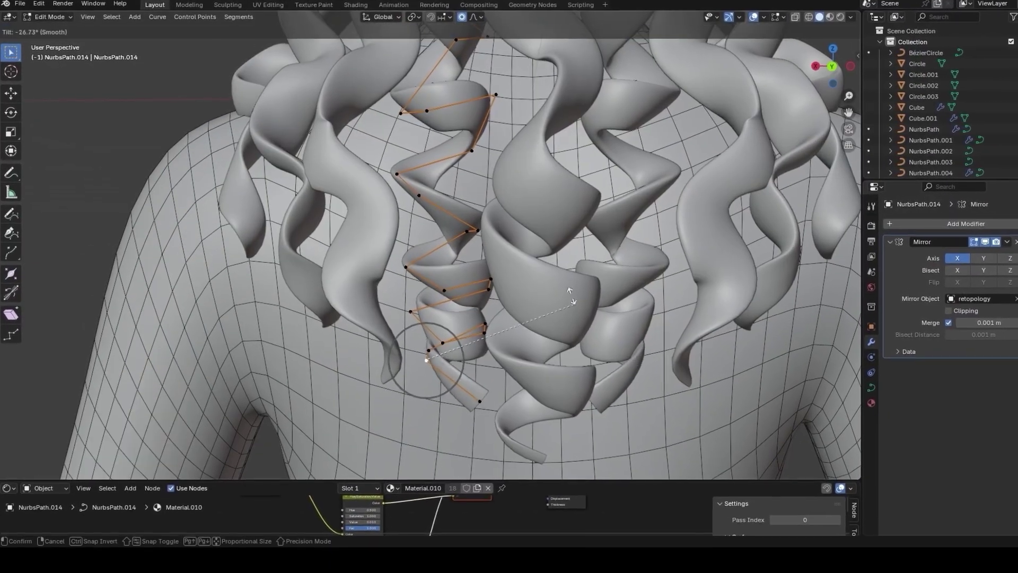
Adjust the lower control points of the curled back hair strand with proportional editing to refine its tip
{"action": "key", "text": "g"}
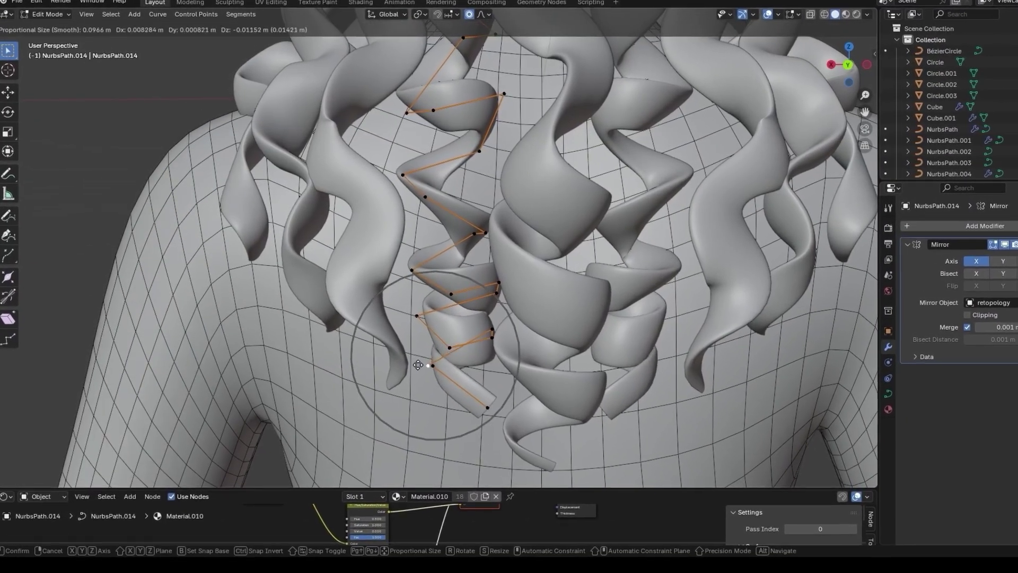
{"action": "left_click", "coordinate": [445, 374]}
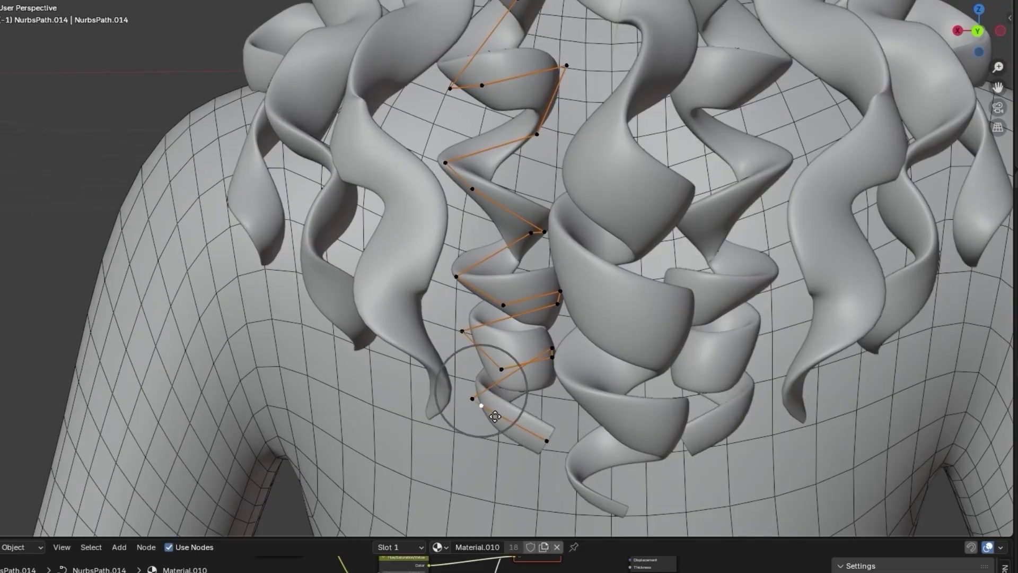
{"action": "left_click", "coordinate": [558, 438]}
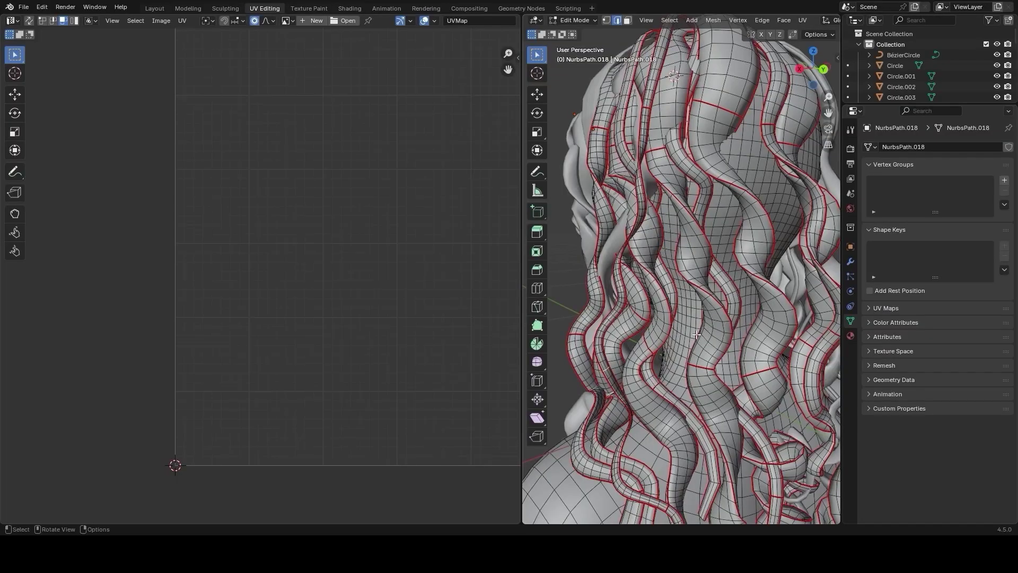
Select one seamed wavy strand at the back of the hair to work on its UVs
{"action": "left_click", "coordinate": [652, 212]}
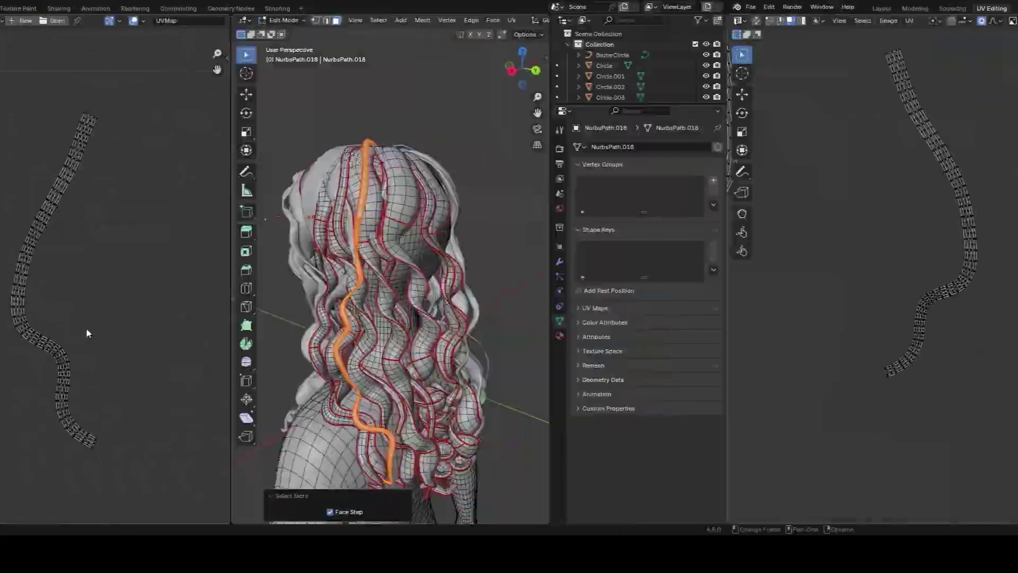
{"action": "mouse_move", "coordinate": [406, 345]}
{"action": "left_mouse_down"}
{"action": "mouse_move", "coordinate": [403, 366]}
{"action": "mouse_move", "coordinate": [426, 356]}
{"action": "left_mouse_up"}
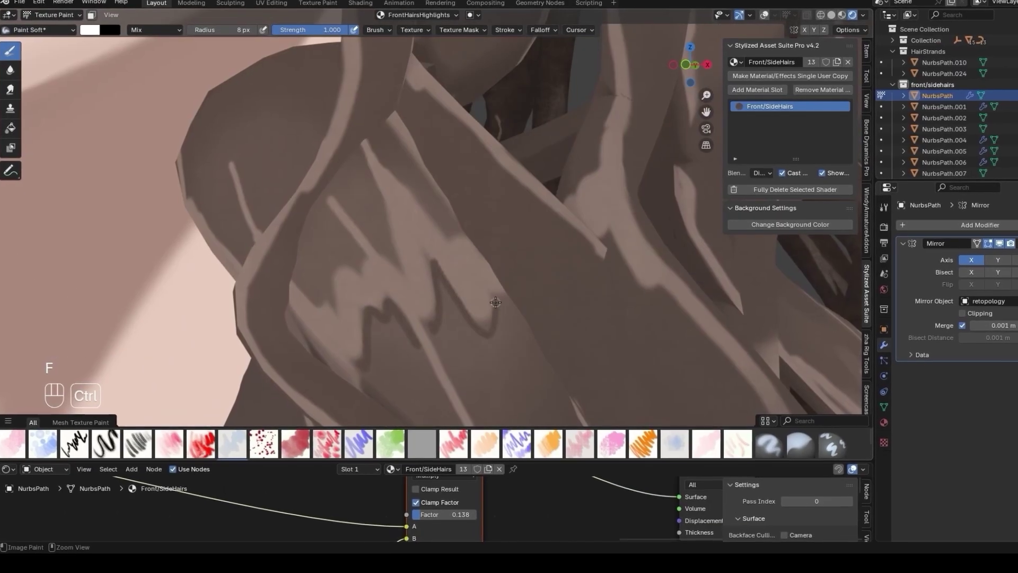
Refine the highlight streaks on the front hair strands by erasing into the FrontHairsHighlights texture
{"action": "middle_click_drag", "start_coordinate": [408, 382], "coordinate": [408, 413], "text": "ctrl"}
{"action": "left_click_drag", "start_coordinate": [408, 414], "coordinate": [374, 404], "text": "ctrl"}
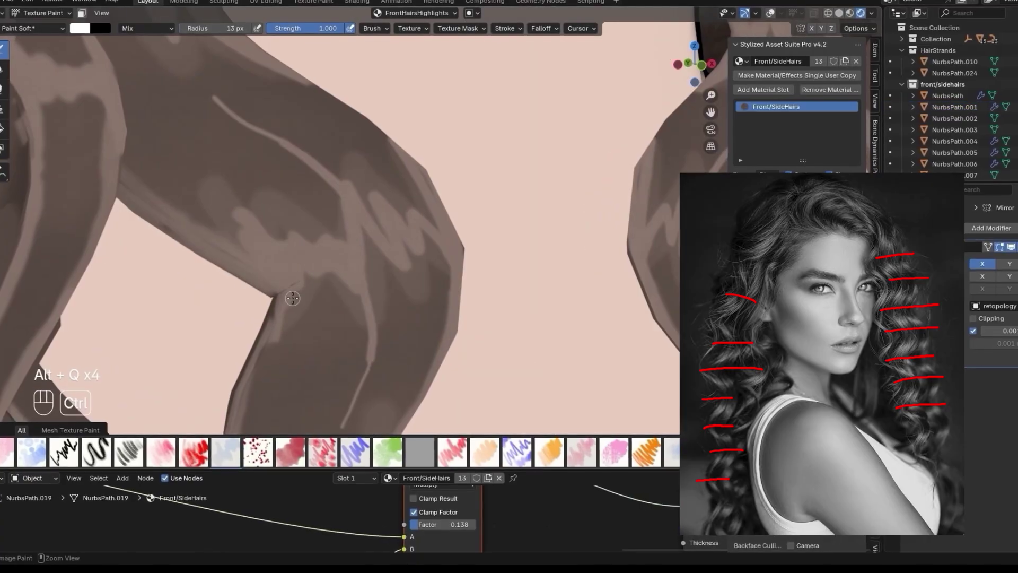
{"action": "left_click_drag", "start_coordinate": [292, 299], "coordinate": [350, 295], "text": "ctrl"}
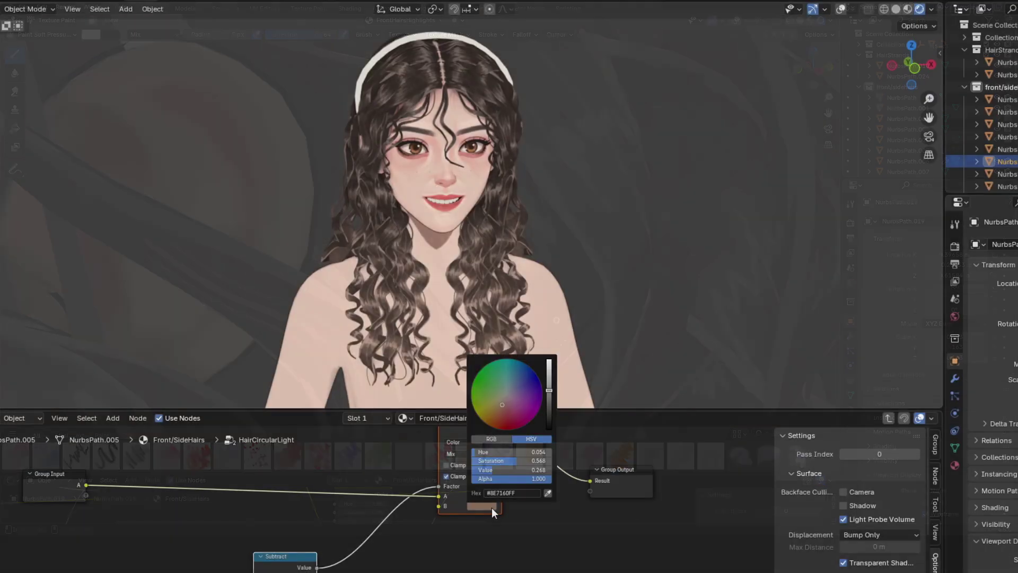
Set the brightness value of the HairCircularLight group's Mix color to 0.277
{"action": "mouse_move", "coordinate": [499, 470]}
{"action": "left_mouse_down"}
{"action": "mouse_move", "coordinate": [525, 470]}
{"action": "mouse_move", "coordinate": [510, 475]}
{"action": "left_mouse_up"}
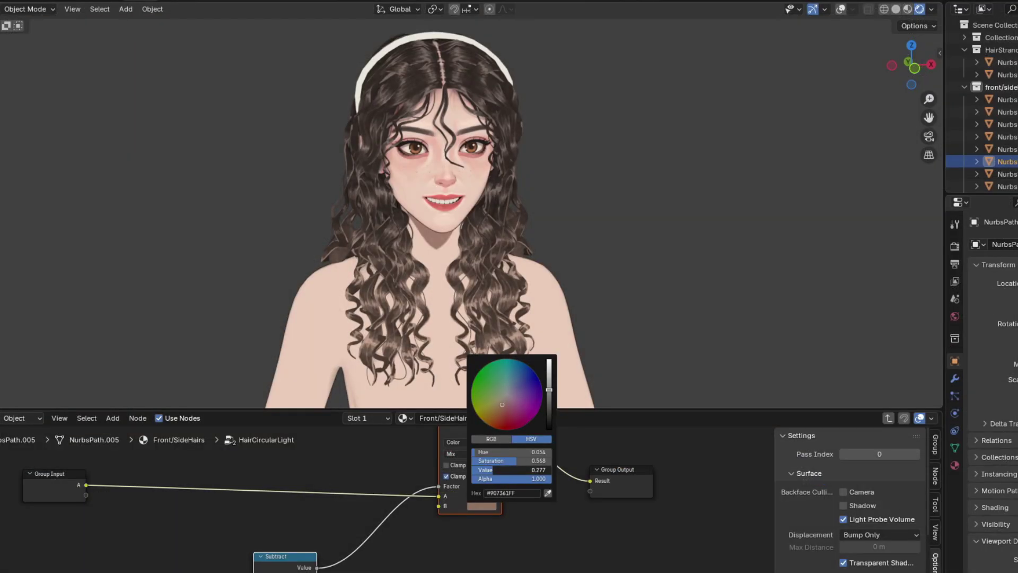
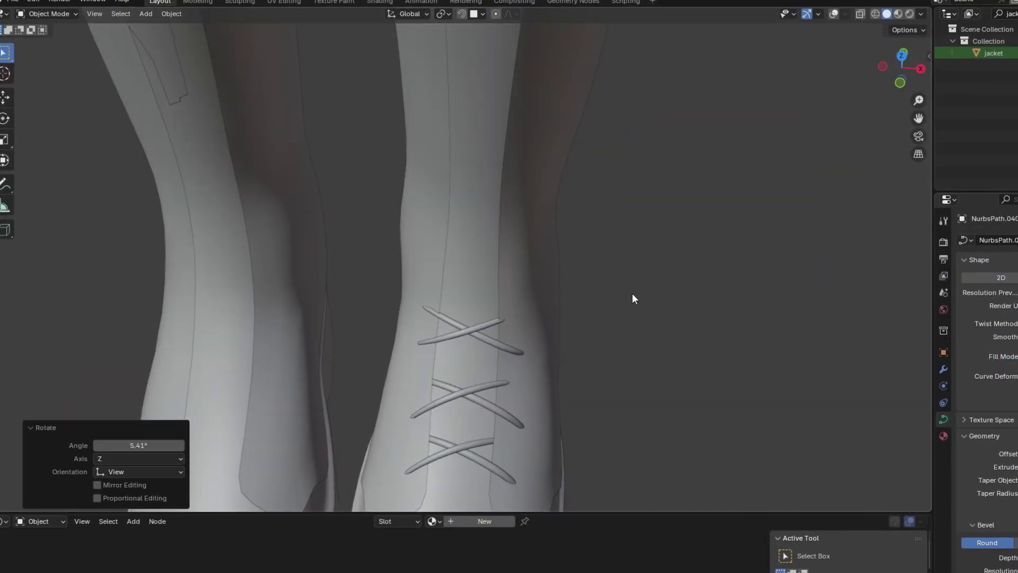
Rotate the crossed lace piece on the front of the boot
{"action": "key", "text": "r"}
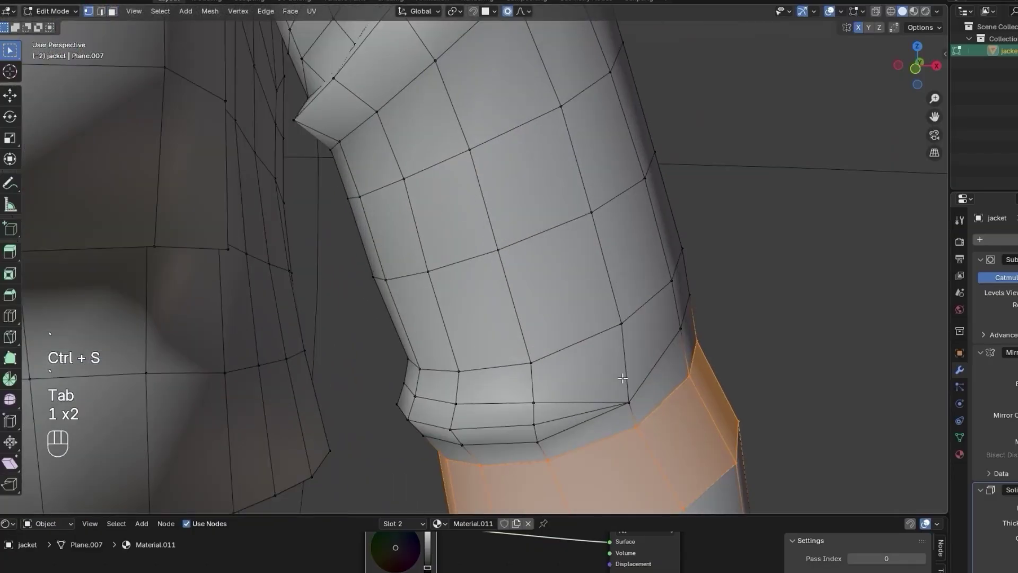
Select an edge path on the jacket sleeve's fold and slide, move and rotate the edges to shape the creases
{"action": "left_click", "coordinate": [502, 307], "text": "ctrl"}
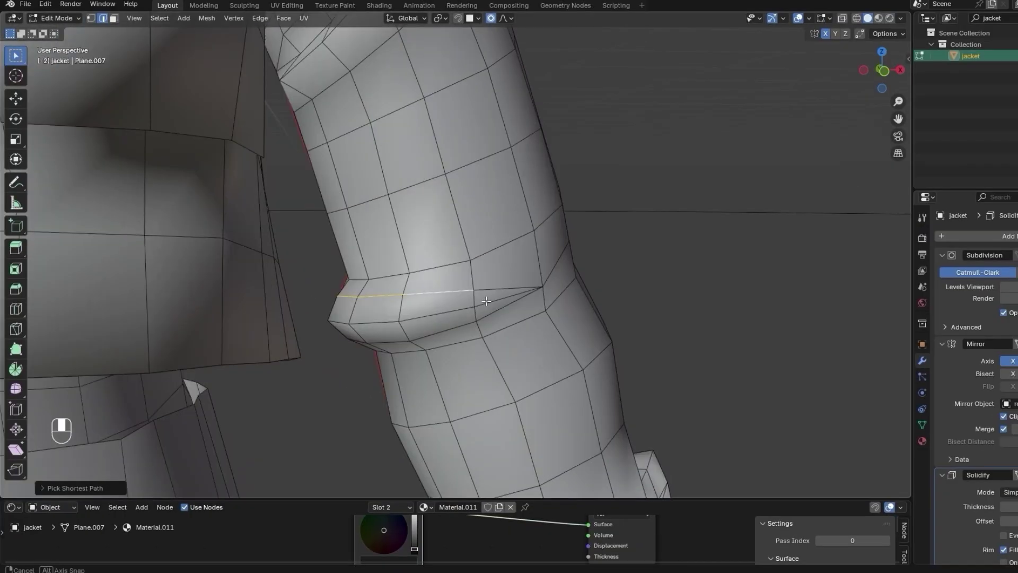
{"action": "key", "text": "g"}
{"action": "key", "text": "g"}
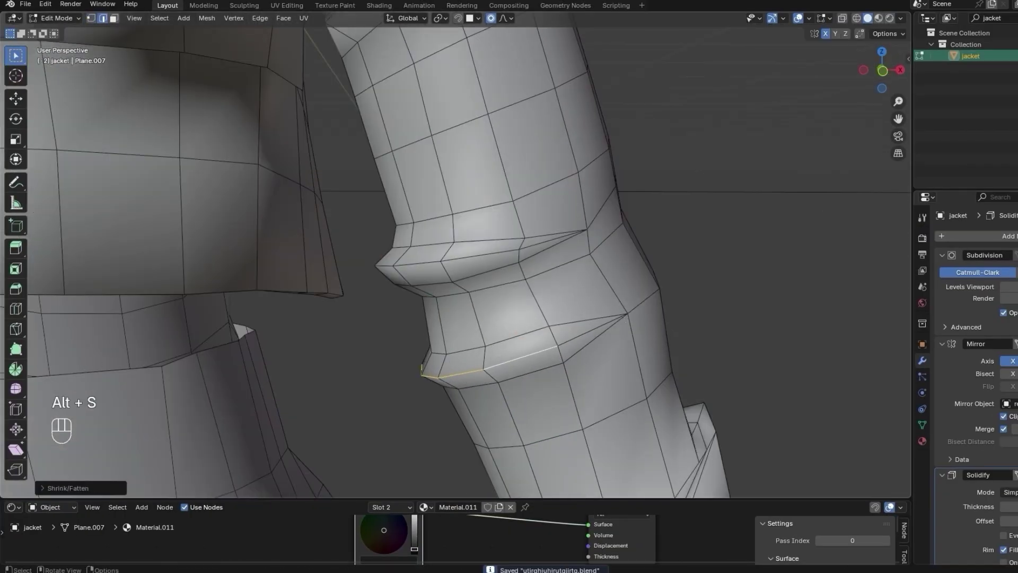
{"action": "key", "text": "g"}
{"action": "key", "text": "r"}
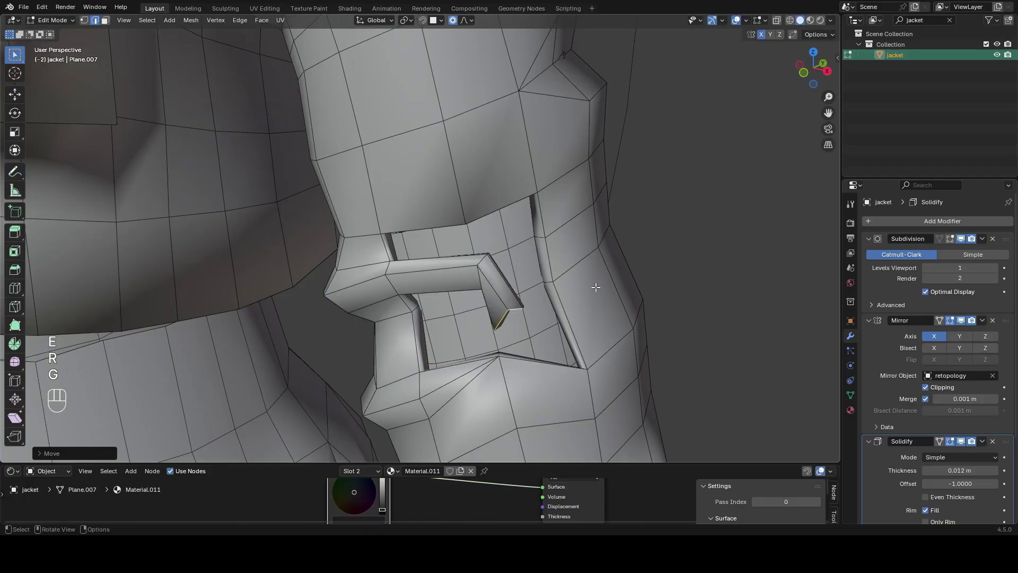
Move, scale and rotate the end of the extruded strip so it bends across the opening in the jacket sleeve
{"action": "key", "text": "g"}
{"action": "key", "text": "s"}
{"action": "key", "text": "r"}
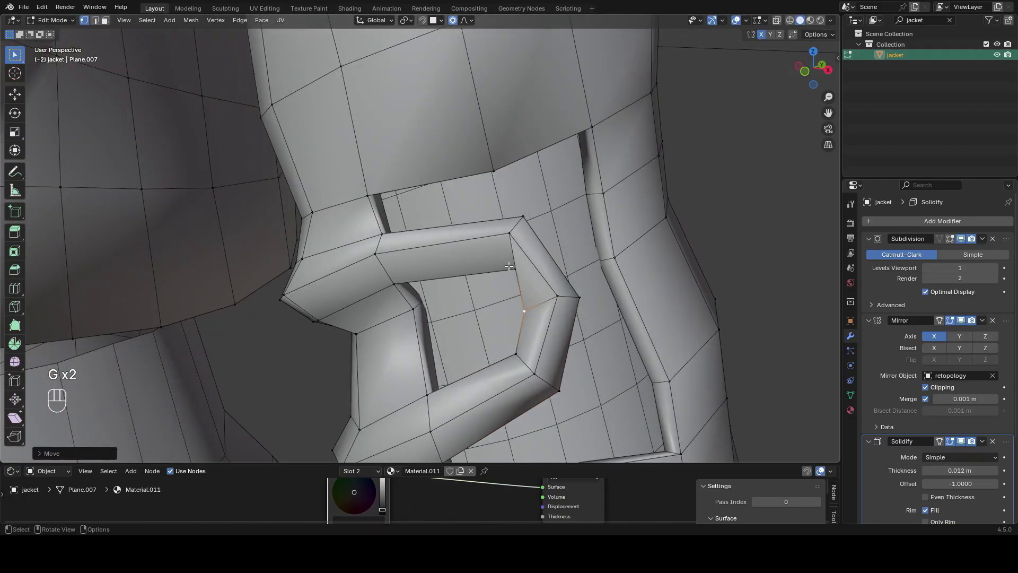
Reposition the vertices of the curved strip bridging the sleeve opening to refine the fold from the front and side
{"action": "key", "text": "g"}
{"action": "key", "text": "g"}
{"action": "key", "text": "g"}
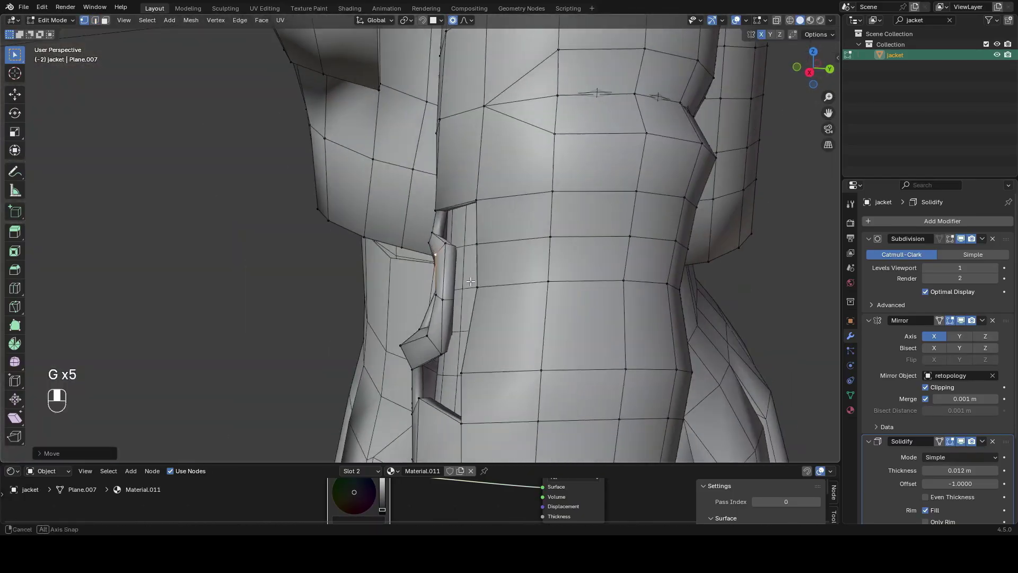
{"action": "key", "text": "grave"}
{"action": "key", "text": "grave"}
{"action": "key", "text": "Tab"}
{"action": "key", "text": "g"}
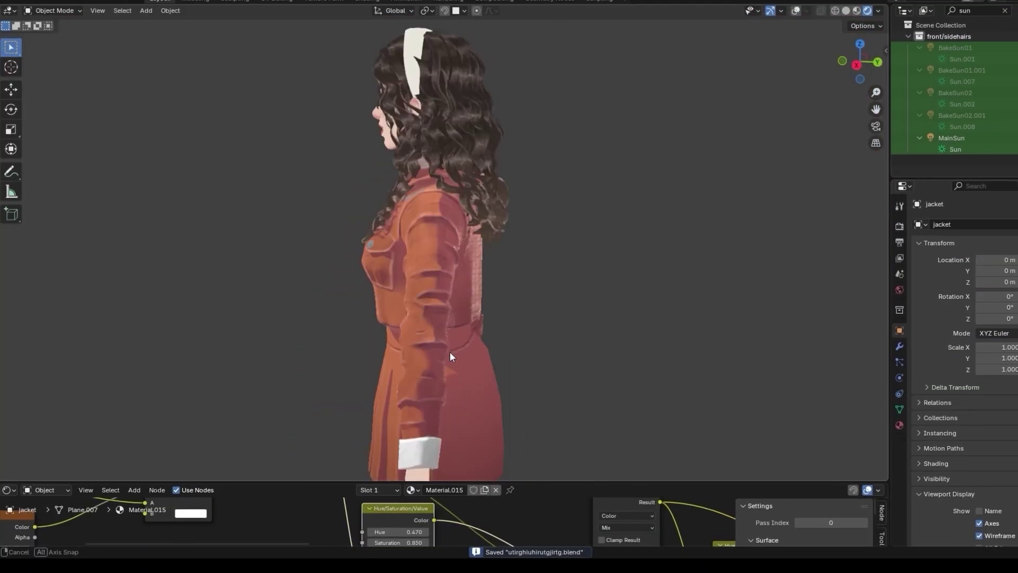
Choose the PantDarks texture as the paint target for the skirt's waistband and pleats
{"action": "mouse_move", "coordinate": [450, 351]}
{"action": "middle_mouse_down"}
{"action": "mouse_move", "coordinate": [294, 341]}
{"action": "mouse_move", "coordinate": [274, 365]}
{"action": "mouse_move", "coordinate": [191, 345]}
{"action": "mouse_move", "coordinate": [542, 313]}
{"action": "mouse_move", "coordinate": [517, 302]}
{"action": "middle_mouse_up"}
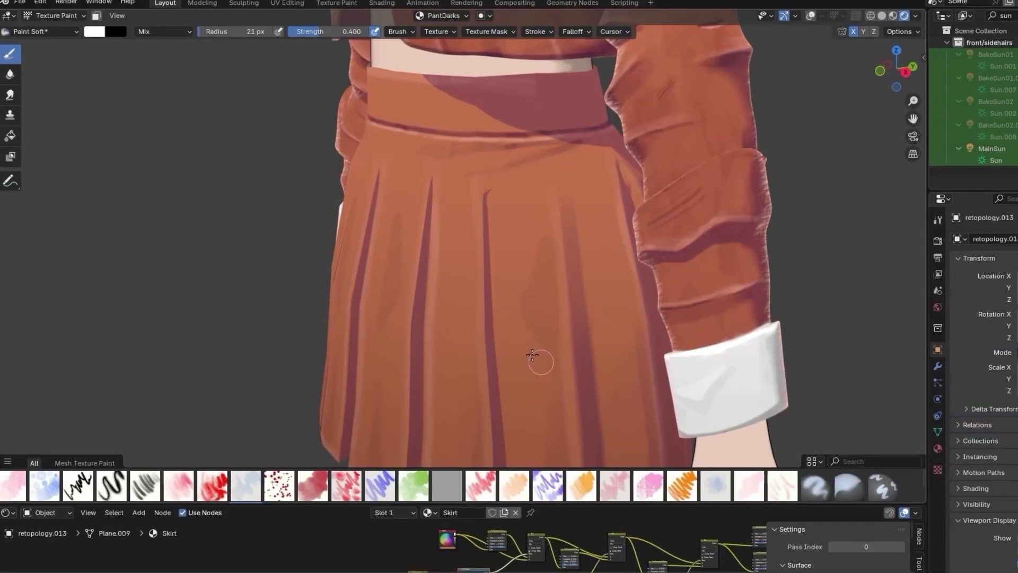
{"action": "scroll", "coordinate": [484, 268], "scroll_direction": "up", "scroll_amount": 5}
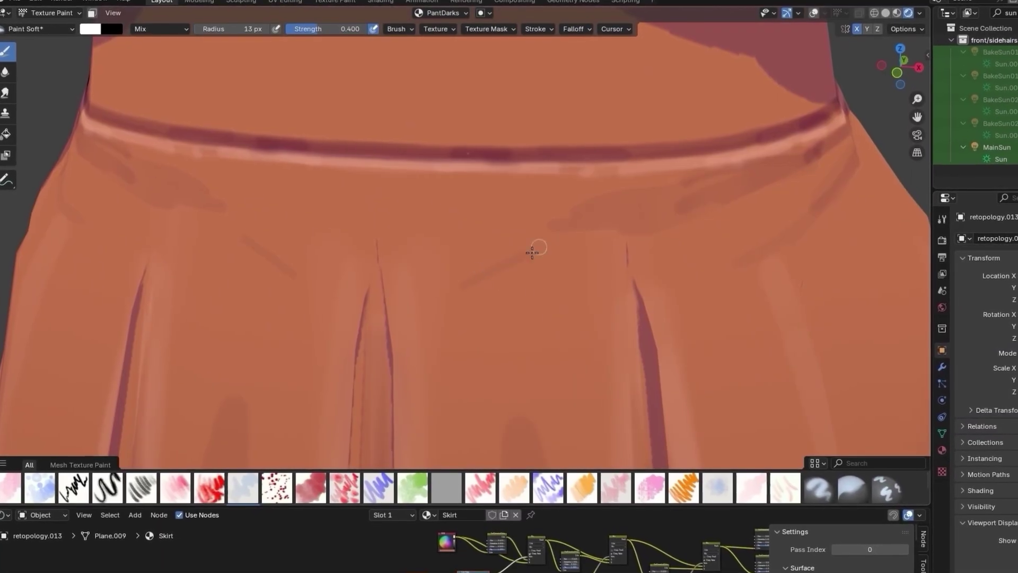
{"action": "left_click", "coordinate": [443, 12]}
{"action": "left_click", "coordinate": [440, 78]}
{"action": "scroll", "coordinate": [563, 302], "scroll_direction": "up", "scroll_amount": 3}
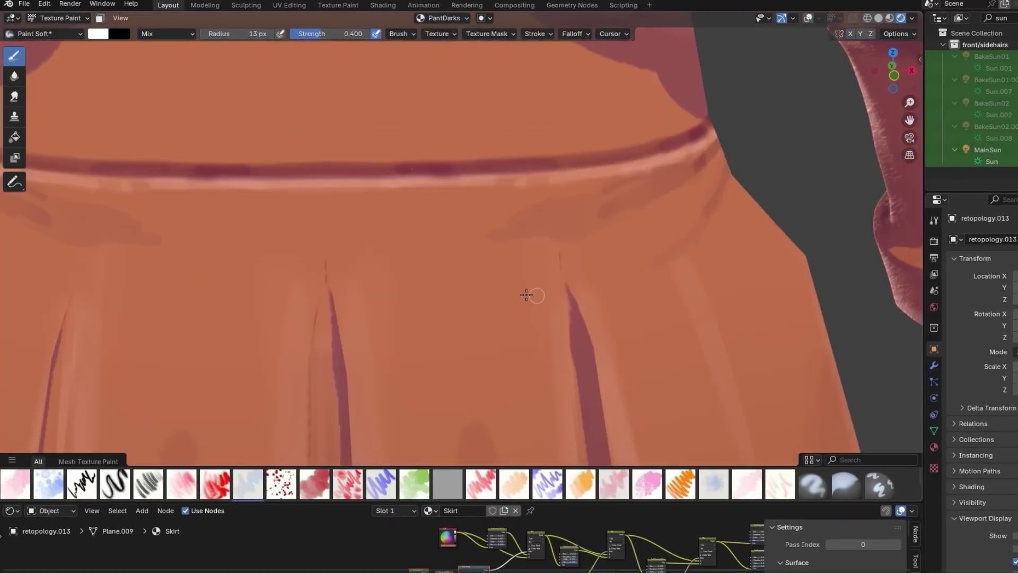
{"action": "scroll", "coordinate": [482, 273], "scroll_direction": "up", "scroll_amount": 3}
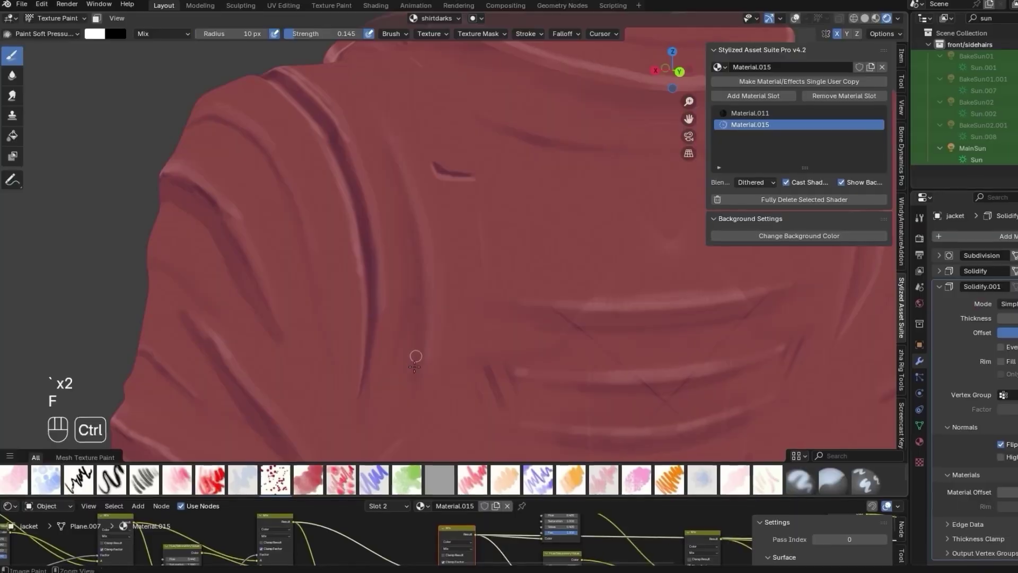
Undo the last paint strokes on the jacket and switch the active paint texture away from shirtbrights
{"action": "key", "text": "ctrl+z"}
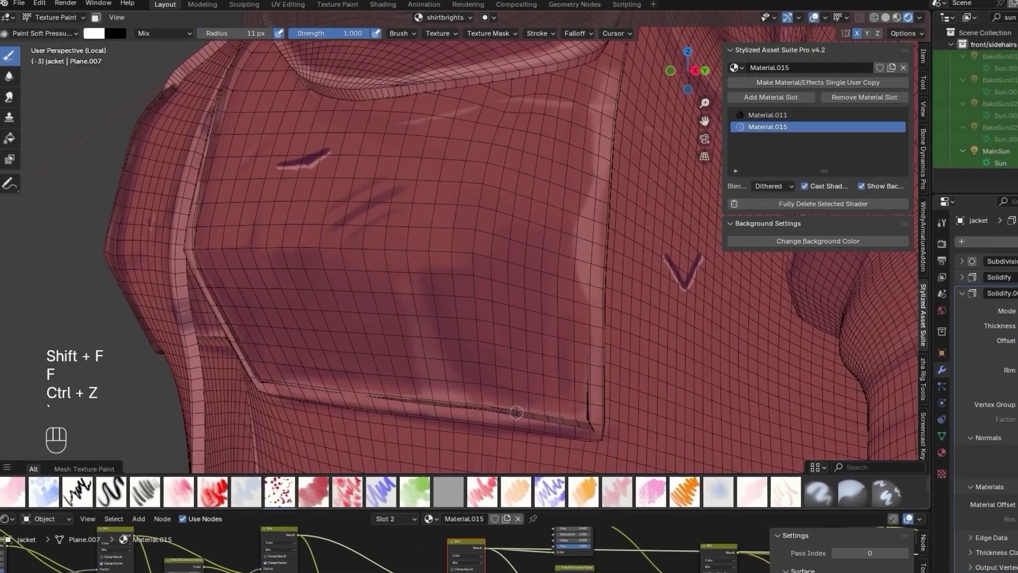
{"action": "key", "text": "ctrl+z"}
{"action": "key", "text": "grave"}
{"action": "key", "text": "grave"}
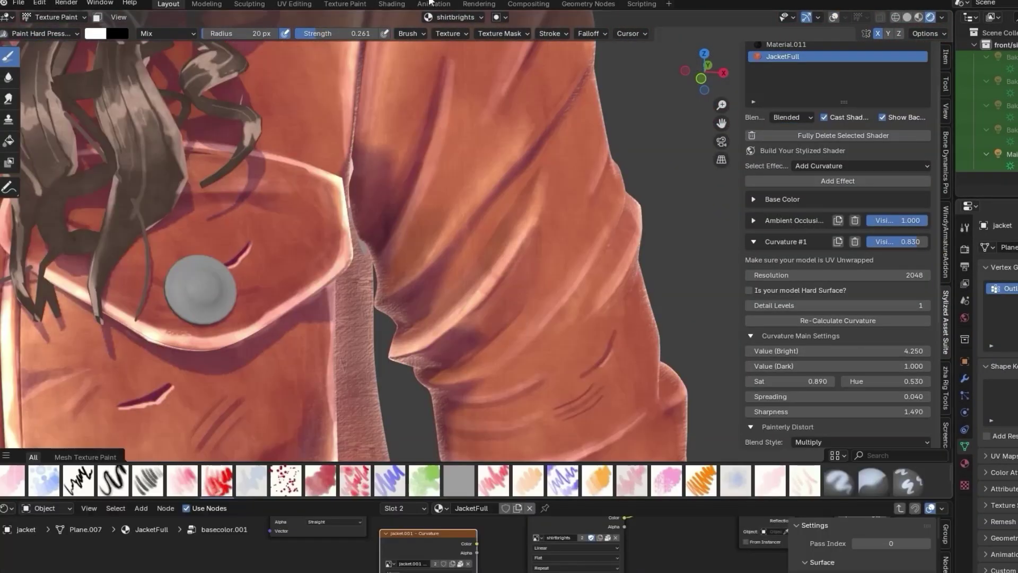
{"action": "left_click", "coordinate": [455, 17]}
{"action": "left_click", "coordinate": [444, 128]}
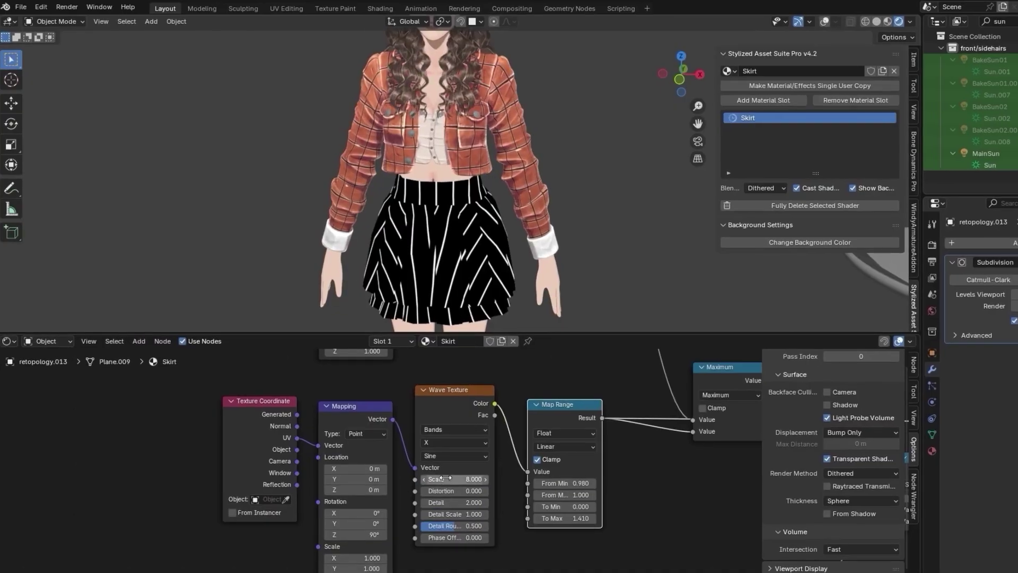
Set the Scale of the Wave Texture feeding the skirt's stripe pattern to 6.000
{"action": "left_click_drag", "start_coordinate": [460, 487], "coordinate": [425, 486]}
{"action": "scroll", "coordinate": [463, 478], "scroll_direction": "down", "scroll_amount": 2}
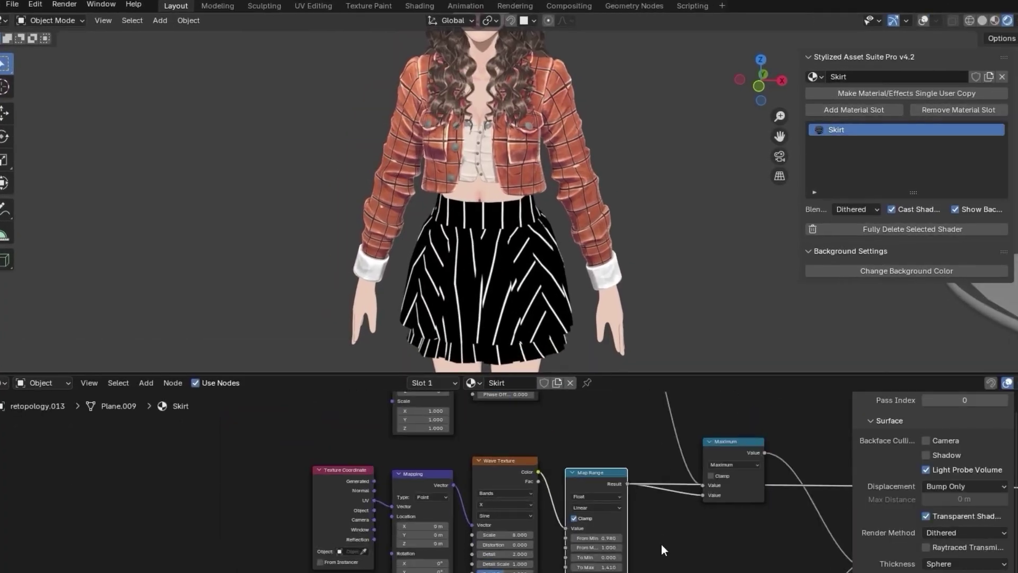
{"action": "scroll", "coordinate": [661, 545], "scroll_direction": "down", "scroll_amount": 3}
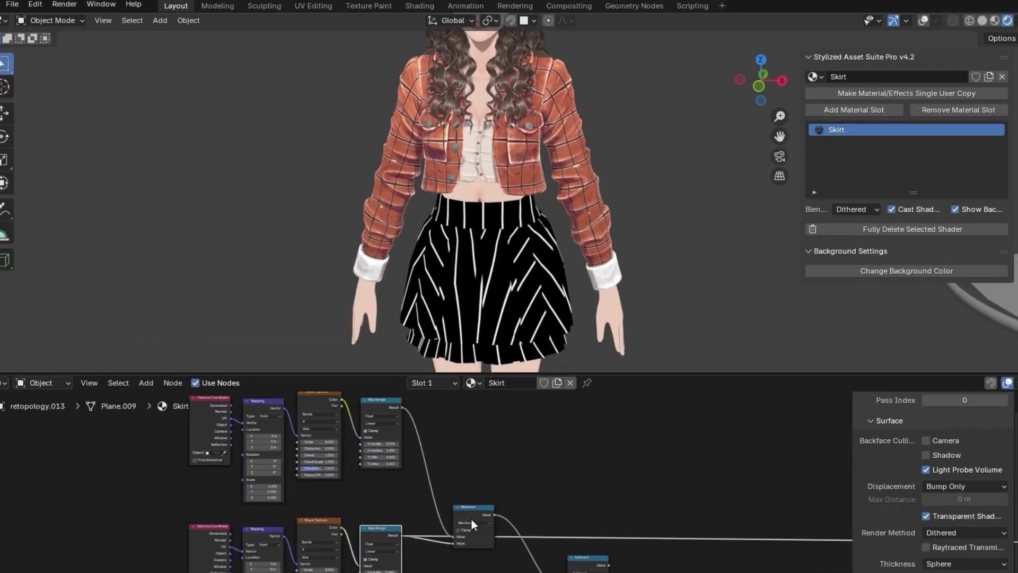
{"action": "scroll", "coordinate": [599, 299], "scroll_direction": "down", "scroll_amount": 3}
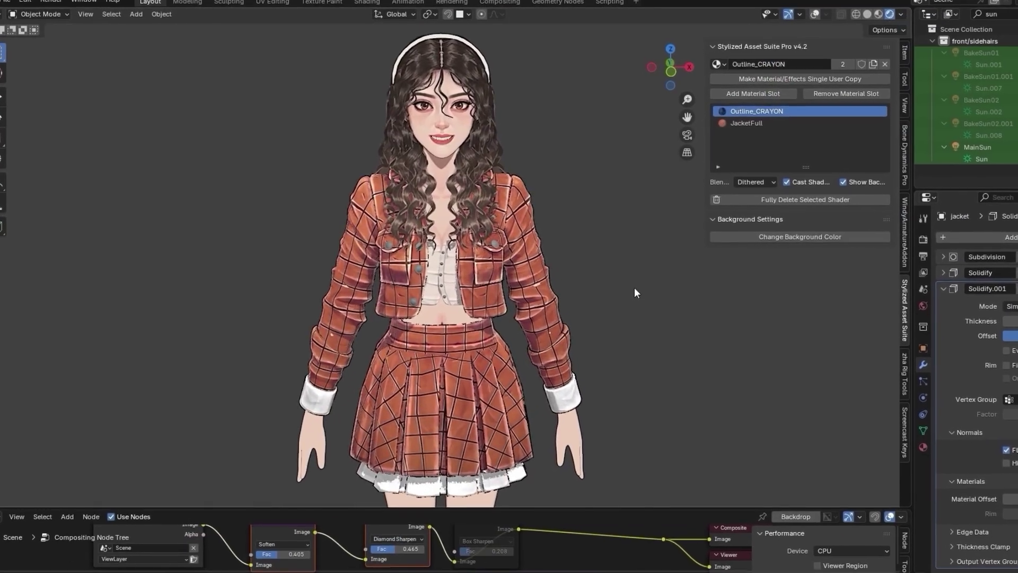
{"action": "middle_click_drag", "start_coordinate": [636, 291], "coordinate": [667, 313]}
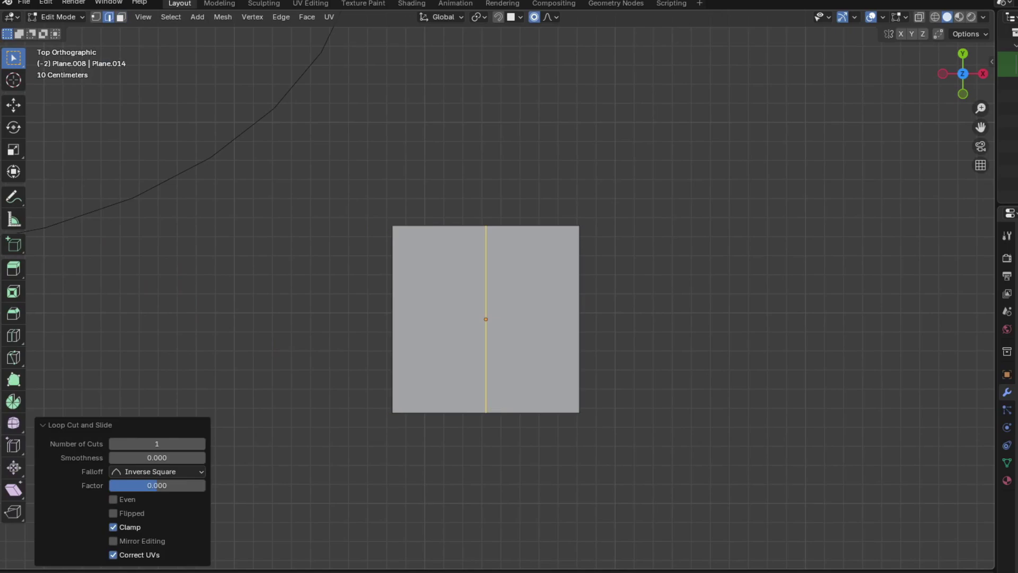
Extrude the left half of the divided plane's lower edge in the top view
{"action": "scroll", "coordinate": [491, 404], "scroll_direction": "up", "scroll_amount": 1}
{"action": "left_click", "coordinate": [491, 399]}
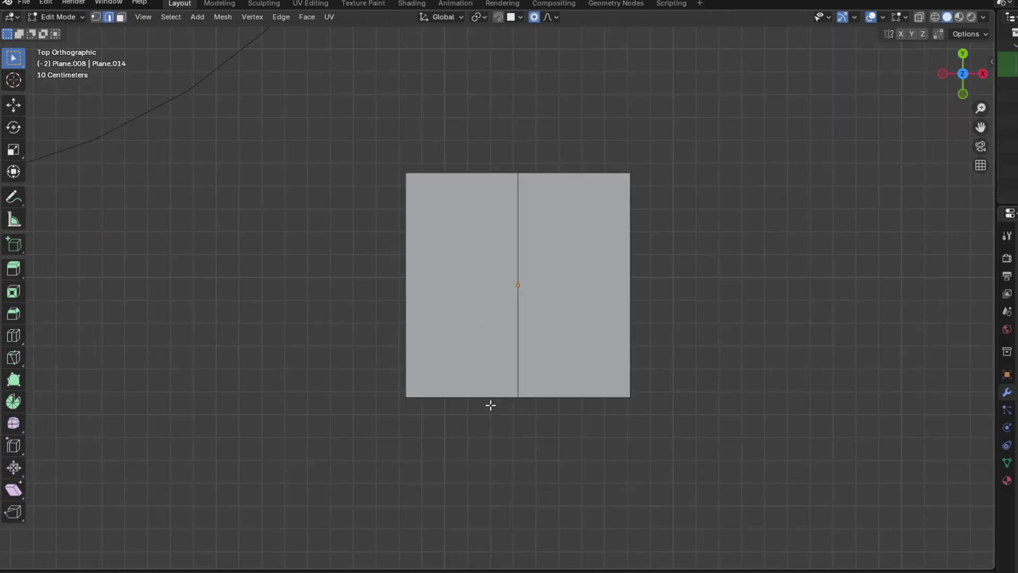
{"action": "key", "text": "e"}
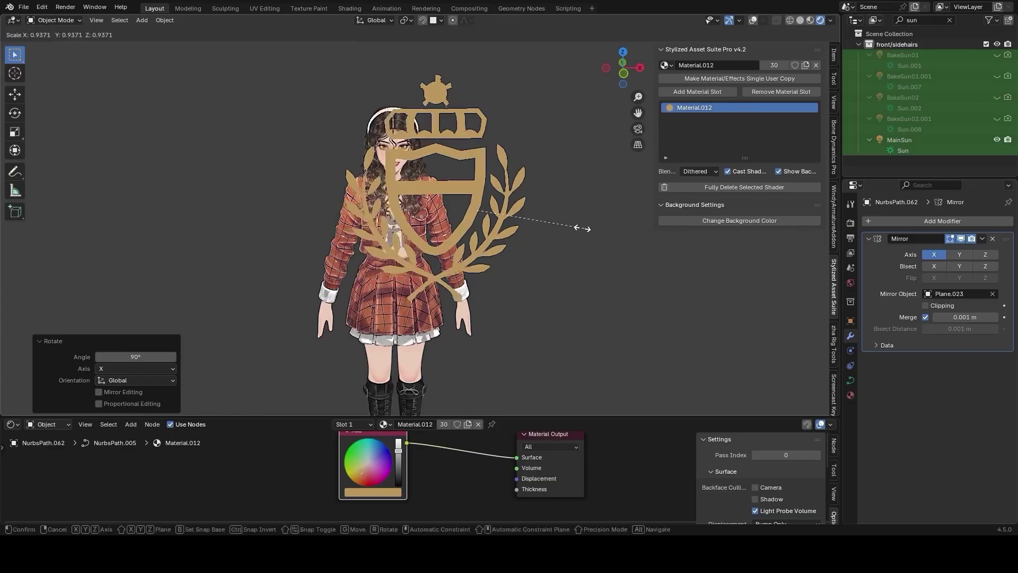
Scale the gold crest badge by 0.492 and move it along the X axis beside the character
{"action": "left_click", "coordinate": [555, 232]}
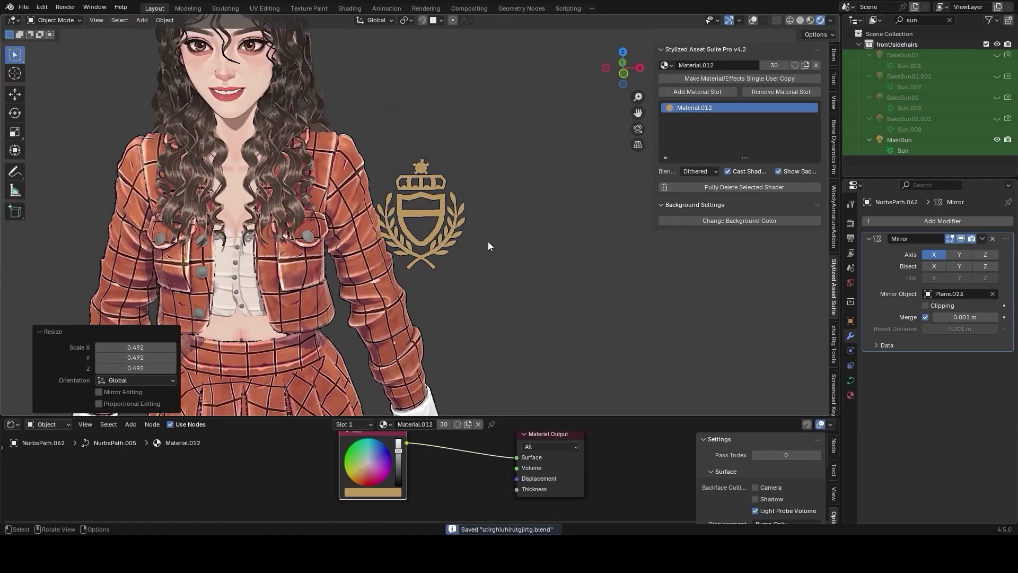
{"action": "middle_click_drag", "start_coordinate": [488, 240], "coordinate": [560, 260], "text": "shift"}
{"action": "key", "text": "g"}
{"action": "key", "text": "x"}
{"action": "left_click", "coordinate": [393, 259]}
{"action": "scroll", "coordinate": [456, 241], "scroll_direction": "down", "scroll_amount": 1}
{"action": "middle_click_drag", "start_coordinate": [456, 242], "coordinate": [395, 183], "text": "shift"}
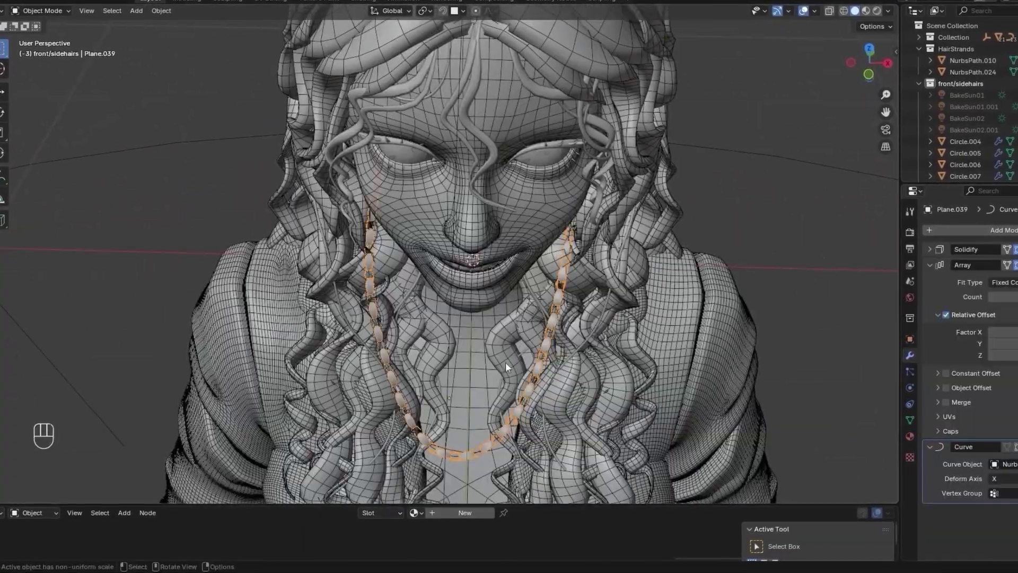
{"action": "key", "text": "Tab"}
{"action": "key", "text": "Tab"}
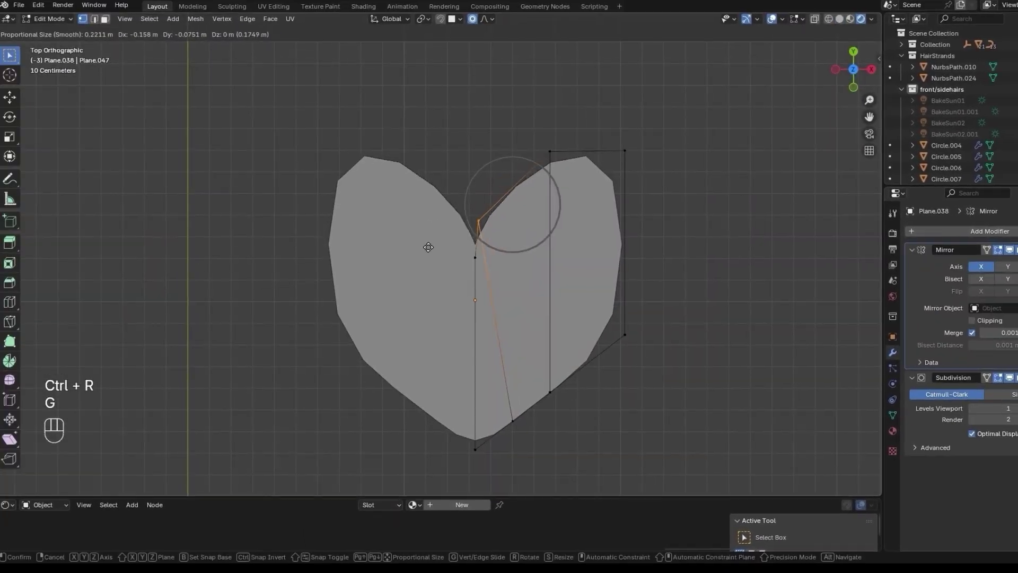
Shape the mirrored heart's upper curve by moving its vertices, and add a new material to the grey heart rim
{"action": "left_click_drag", "start_coordinate": [557, 166], "coordinate": [526, 133]}
{"action": "key", "text": "g"}
{"action": "key", "text": "g"}
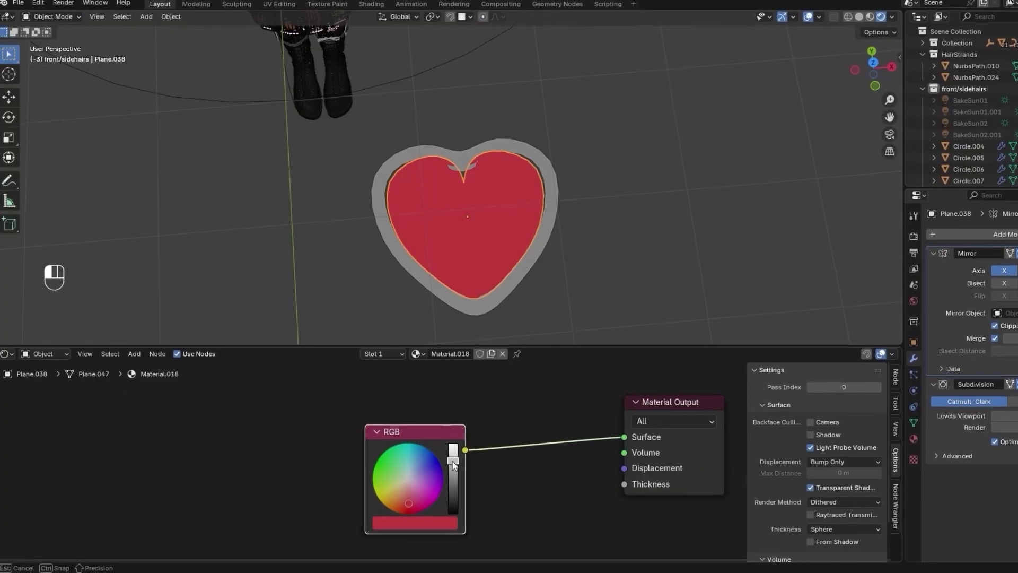
{"action": "left_click", "coordinate": [544, 249]}
{"action": "left_click", "coordinate": [477, 356]}
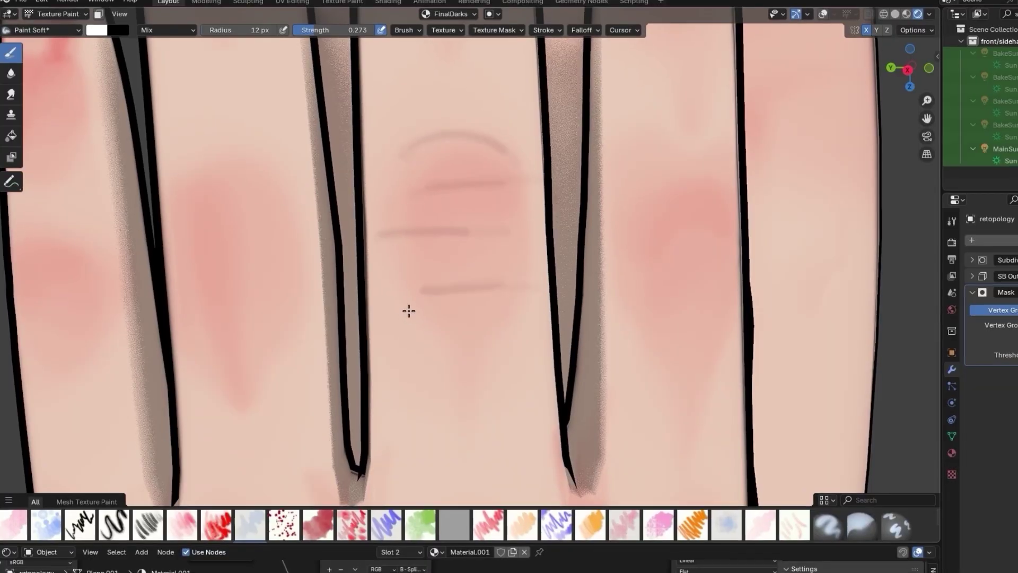
Paint soft dark crease strokes around the finger knuckles on the FinalDarks texture
{"action": "left_click_drag", "start_coordinate": [410, 309], "coordinate": [489, 327]}
{"action": "scroll", "coordinate": [489, 328], "scroll_direction": "down", "scroll_amount": 2}
{"action": "left_click_drag", "start_coordinate": [461, 233], "coordinate": [519, 217]}
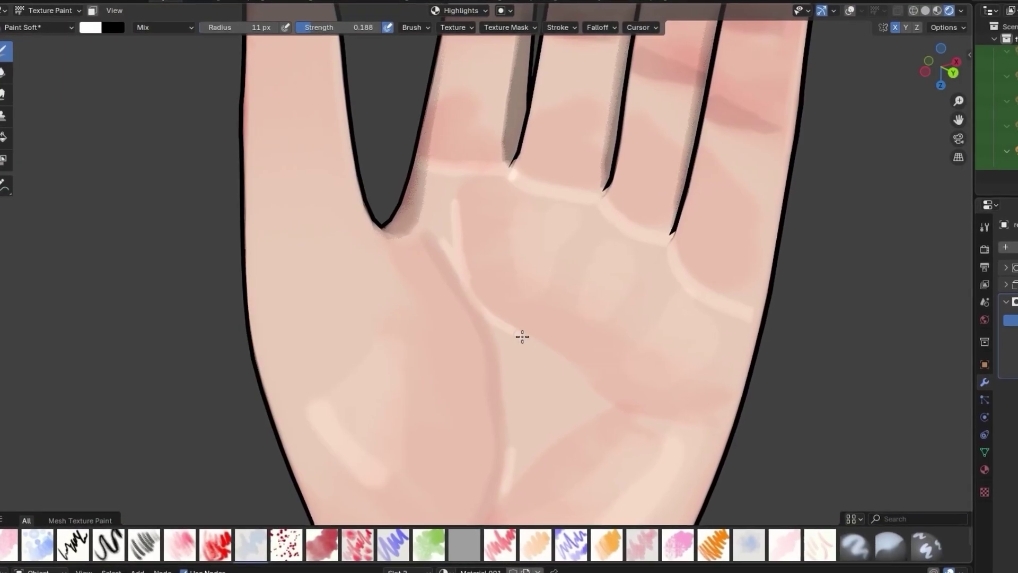
Paint light strokes along the palm creases and down to the wrist on the Highlights texture at strength 0.188
{"action": "left_click_drag", "start_coordinate": [516, 333], "coordinate": [611, 397]}
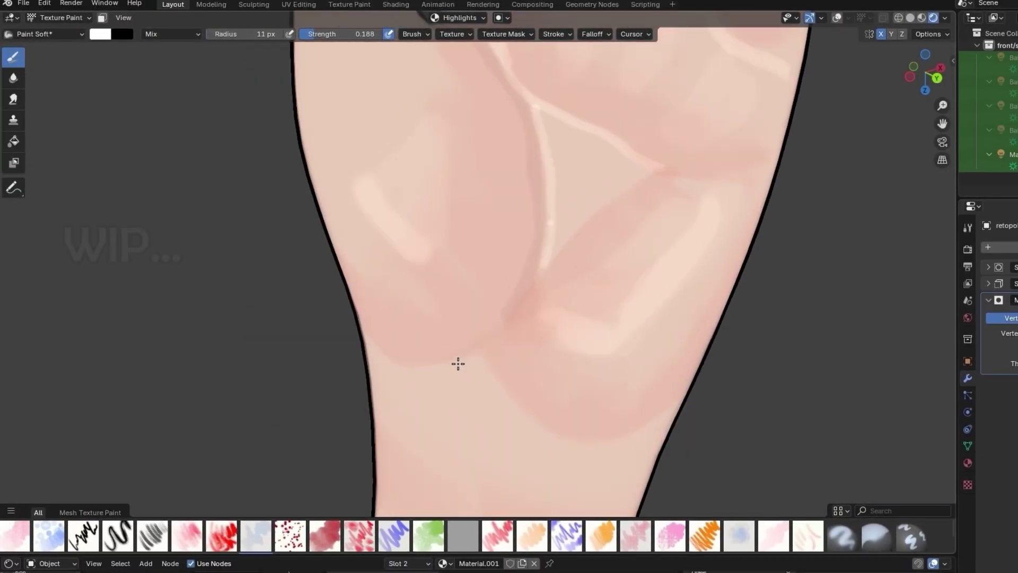
{"action": "left_click_drag", "start_coordinate": [475, 357], "coordinate": [520, 415]}
{"action": "scroll", "coordinate": [529, 405], "scroll_direction": "down", "scroll_amount": 8}
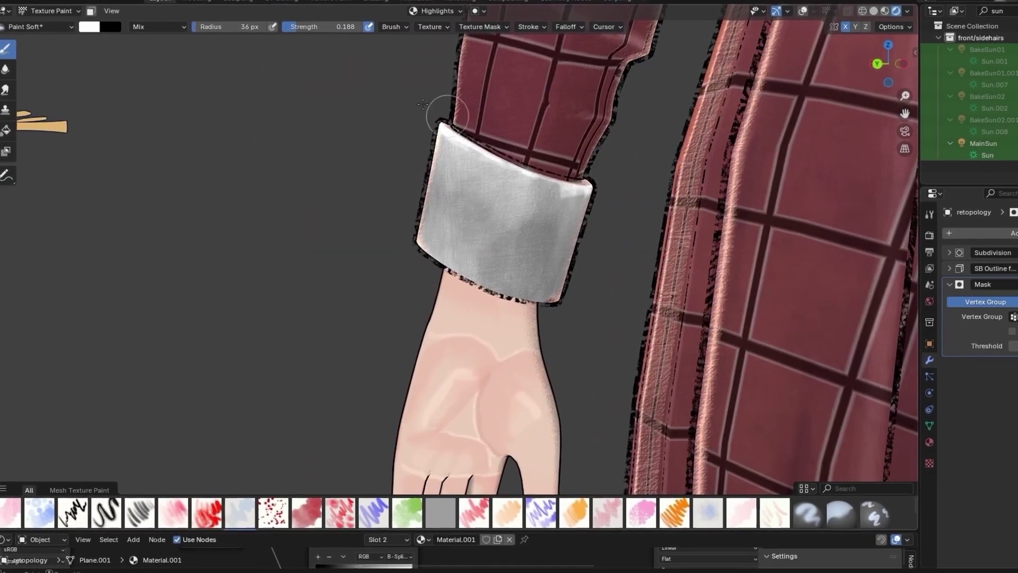
{"action": "scroll", "coordinate": [448, 341], "scroll_direction": "up", "scroll_amount": 2}
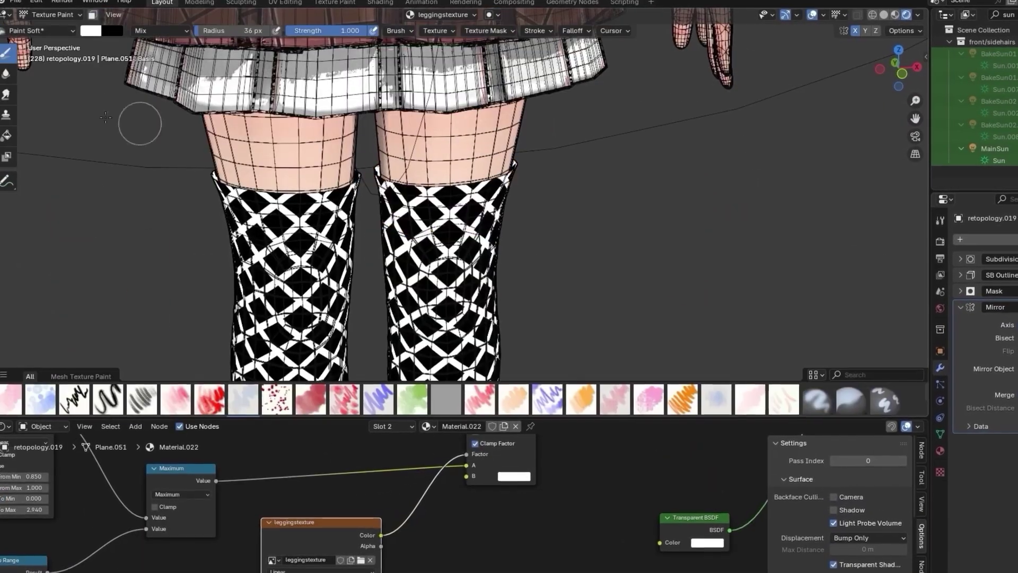
{"action": "scroll", "coordinate": [467, 188], "scroll_direction": "up", "scroll_amount": 2}
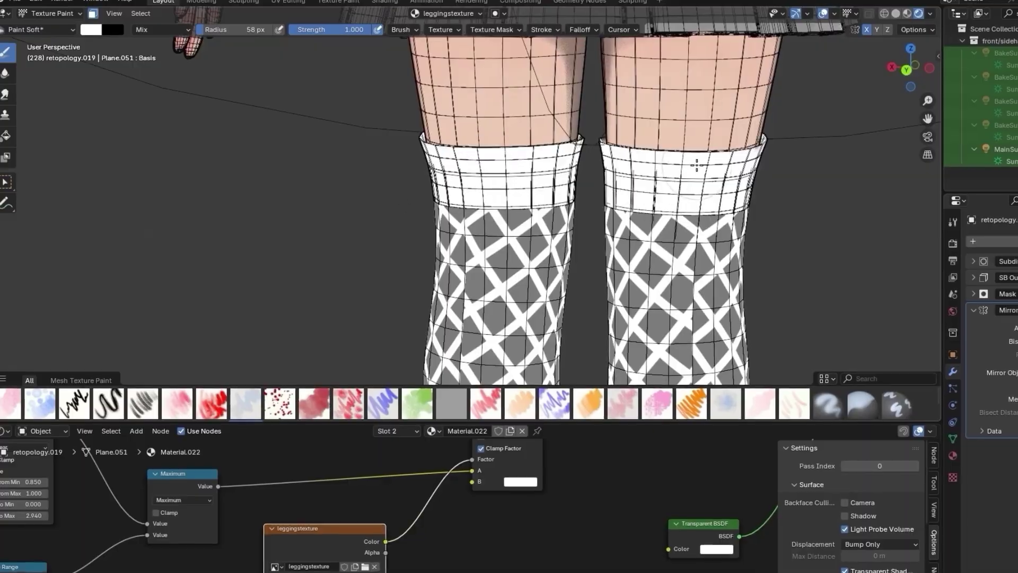
{"action": "scroll", "coordinate": [699, 154], "scroll_direction": "down", "scroll_amount": 5}
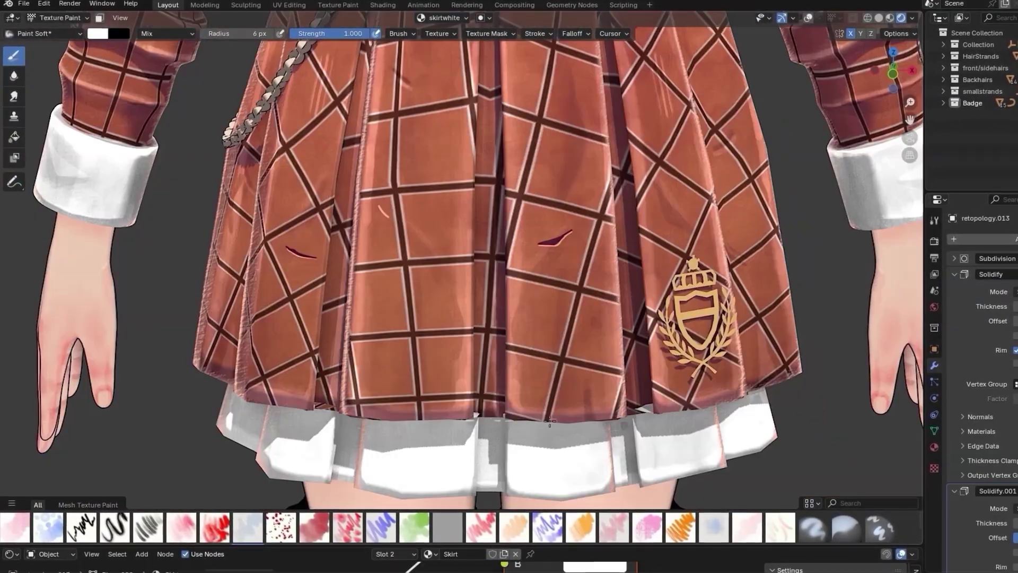
Paint strokes on the skirt's lower front panels near the hem and beneath the crest on the skirtwhite texture
{"action": "left_click_drag", "start_coordinate": [384, 355], "coordinate": [440, 408]}
{"action": "left_click_drag", "start_coordinate": [584, 355], "coordinate": [604, 408]}
{"action": "left_click_drag", "start_coordinate": [682, 408], "coordinate": [702, 391]}
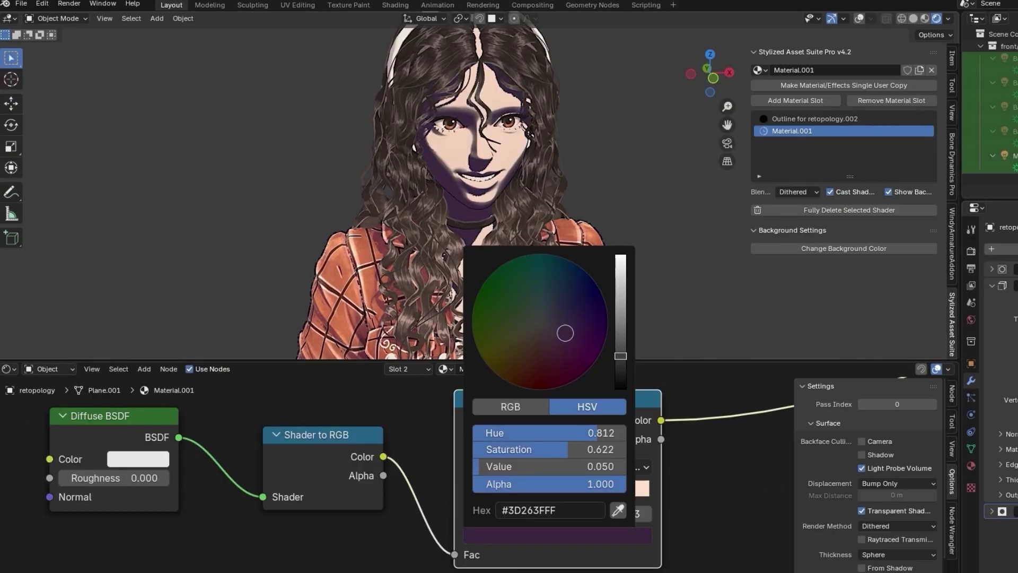
Open the dark stop colour of the skin's Color Ramp and preview the Multiply mix node's output
{"action": "left_click", "coordinate": [557, 536]}
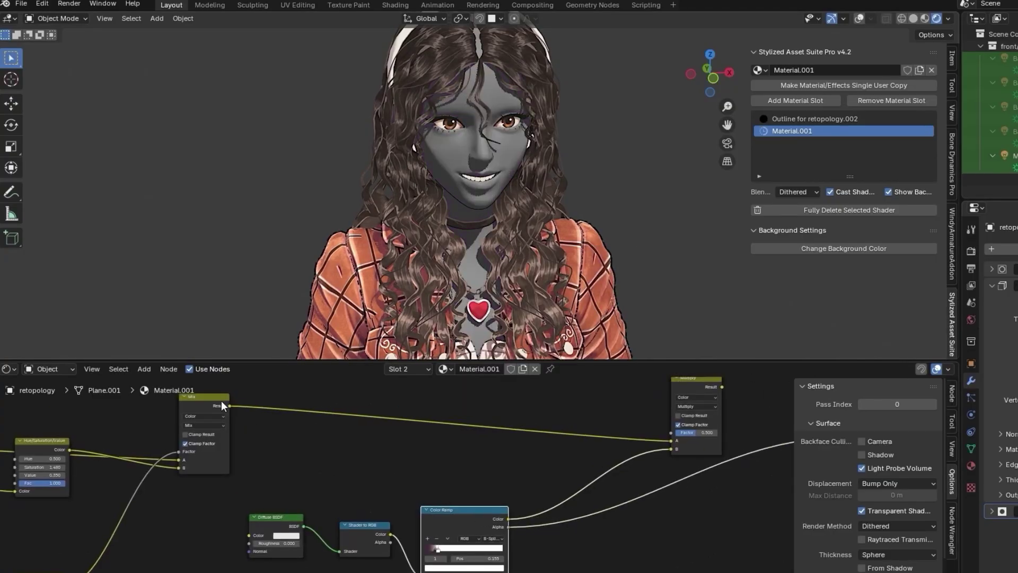
{"action": "left_click", "coordinate": [678, 384], "text": "ctrl+shift"}
{"action": "scroll", "coordinate": [559, 234], "scroll_direction": "up", "scroll_amount": 6}
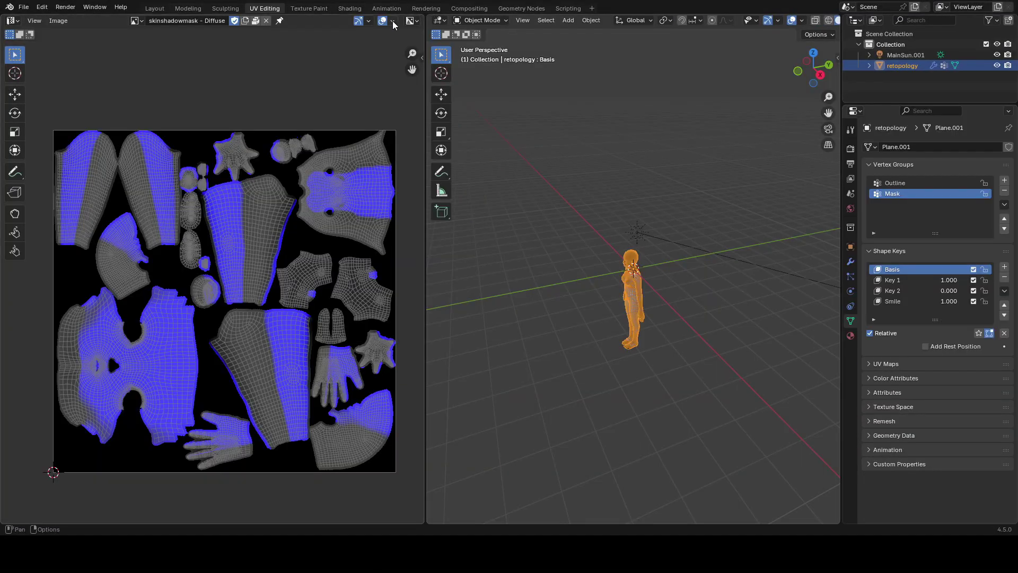
Hide the UV overlays over the skinshadowmask image
{"action": "left_click", "coordinate": [382, 20]}
{"action": "scroll", "coordinate": [292, 207], "scroll_direction": "up", "scroll_amount": 3}
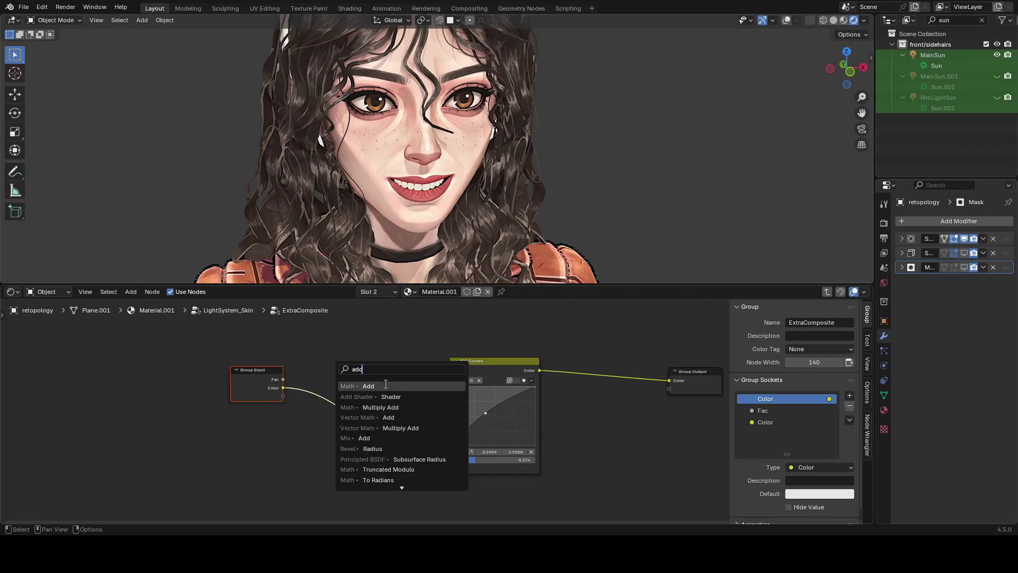
Add a Math Add node inside the ExtraComposite group of the skin material
{"action": "left_click", "coordinate": [386, 386]}
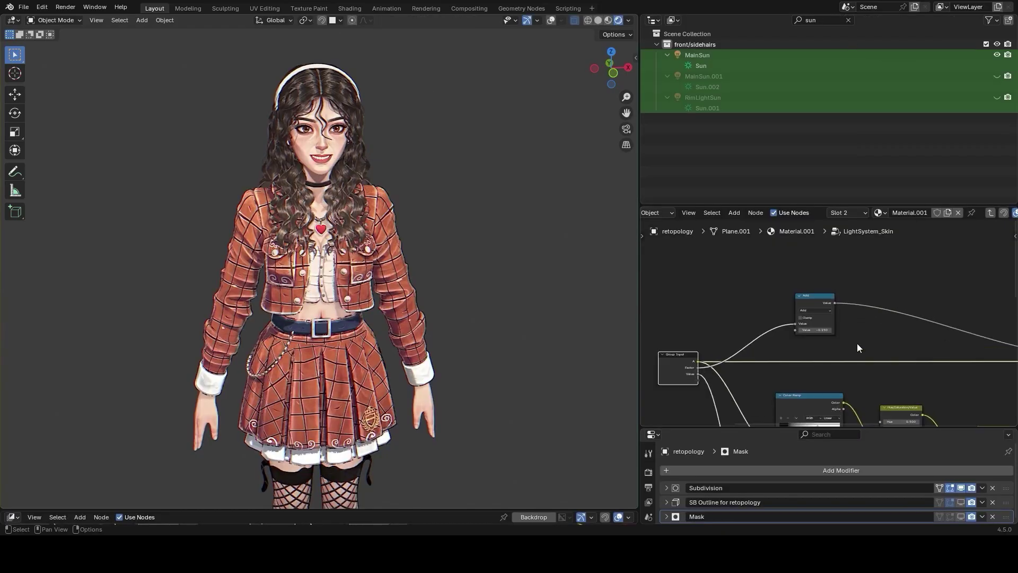
Adjust the Add node's value in the LightSystem_Skin group and shift the gradient mask's Mapping location along X
{"action": "scroll", "coordinate": [858, 348], "scroll_direction": "up", "scroll_amount": 2}
{"action": "left_click_drag", "start_coordinate": [810, 332], "coordinate": [828, 332]}
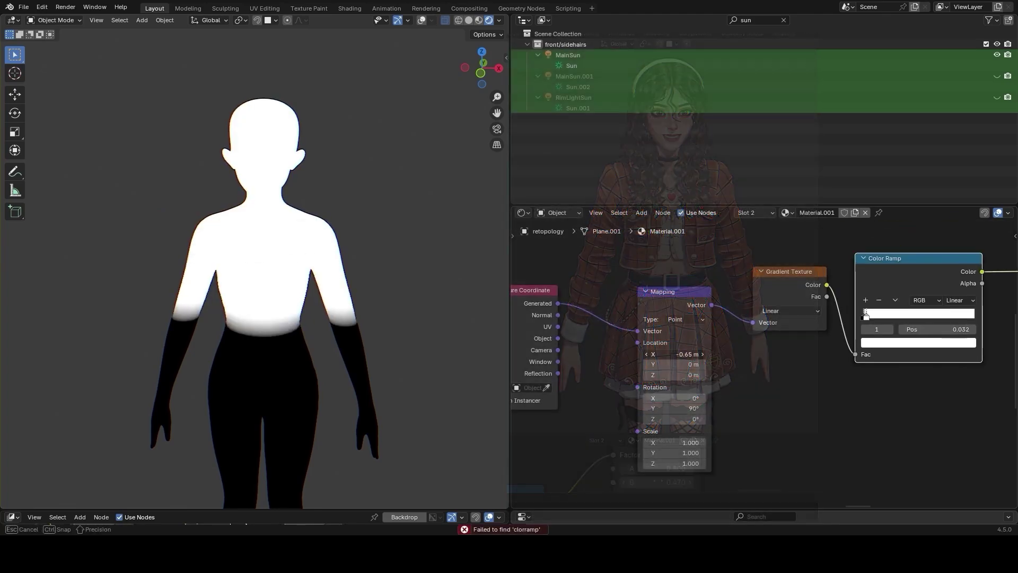
{"action": "left_click_drag", "start_coordinate": [674, 354], "coordinate": [657, 354]}
{"action": "left_click_drag", "start_coordinate": [658, 353], "coordinate": [665, 353]}
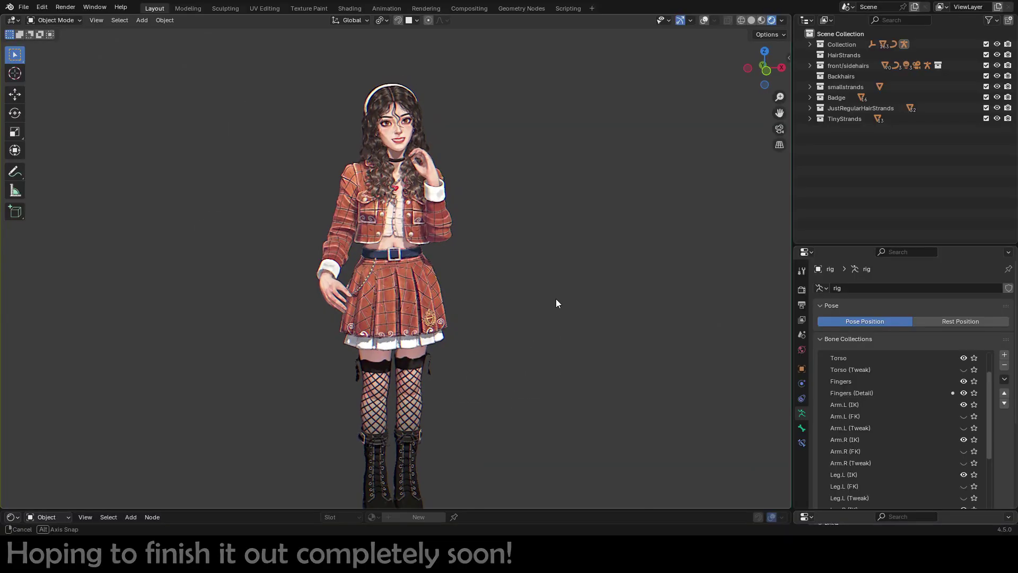
Rotate the MainSun light freely with a trackball rotation to change the character's shading
{"action": "middle_click_drag", "start_coordinate": [556, 298], "coordinate": [596, 370], "text": "ctrl"}
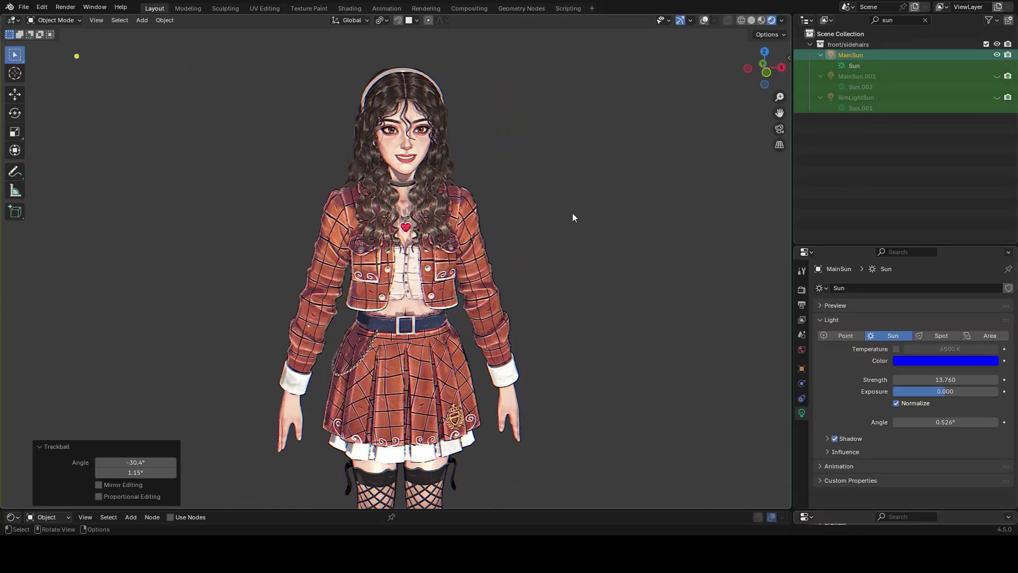
{"action": "key", "text": "r"}
{"action": "key", "text": "r"}
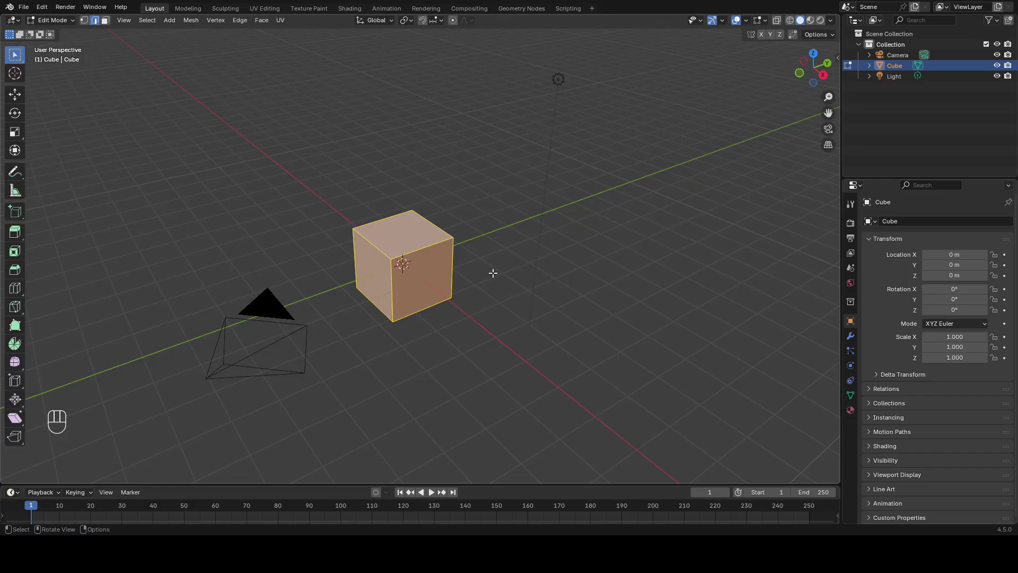
Return the default cube to Object Mode and delete the scene's camera and light
{"action": "key", "text": "Tab"}
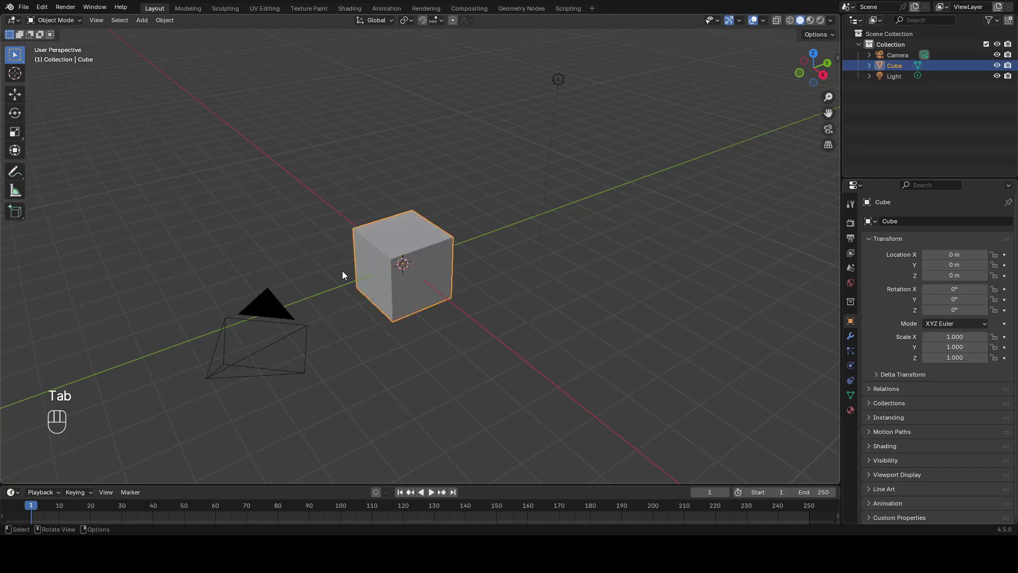
{"action": "left_click", "coordinate": [307, 321]}
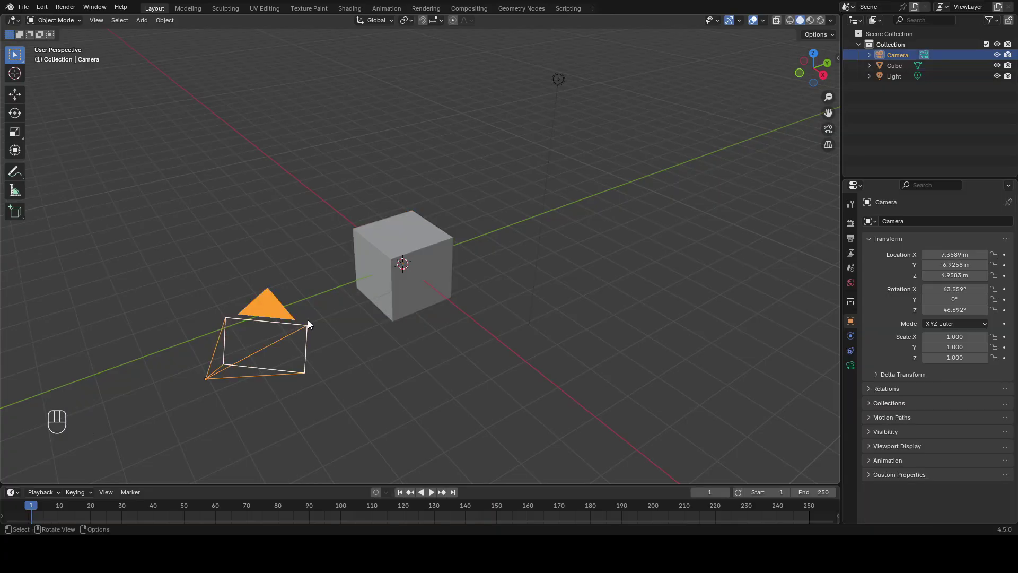
{"action": "left_click", "coordinate": [553, 76], "text": "shift"}
{"action": "key", "text": "x"}
{"action": "left_click", "coordinate": [455, 228]}
Switch the viewport to rendered shading and add a Sun light to the scene
{"action": "mouse_move", "coordinate": [519, 245]}
{"action": "middle_mouse_down"}
{"action": "mouse_move", "coordinate": [461, 265]}
{"action": "mouse_move", "coordinate": [530, 223]}
{"action": "mouse_move", "coordinate": [482, 227]}
{"action": "mouse_move", "coordinate": [517, 211]}
{"action": "mouse_move", "coordinate": [644, 205]}
{"action": "mouse_move", "coordinate": [548, 271]}
{"action": "mouse_move", "coordinate": [572, 199]}
{"action": "mouse_move", "coordinate": [473, 191]}
{"action": "mouse_move", "coordinate": [487, 228]}
{"action": "middle_mouse_up"}
{"action": "left_click", "coordinate": [822, 20]}
{"action": "key", "text": "shift+a"}
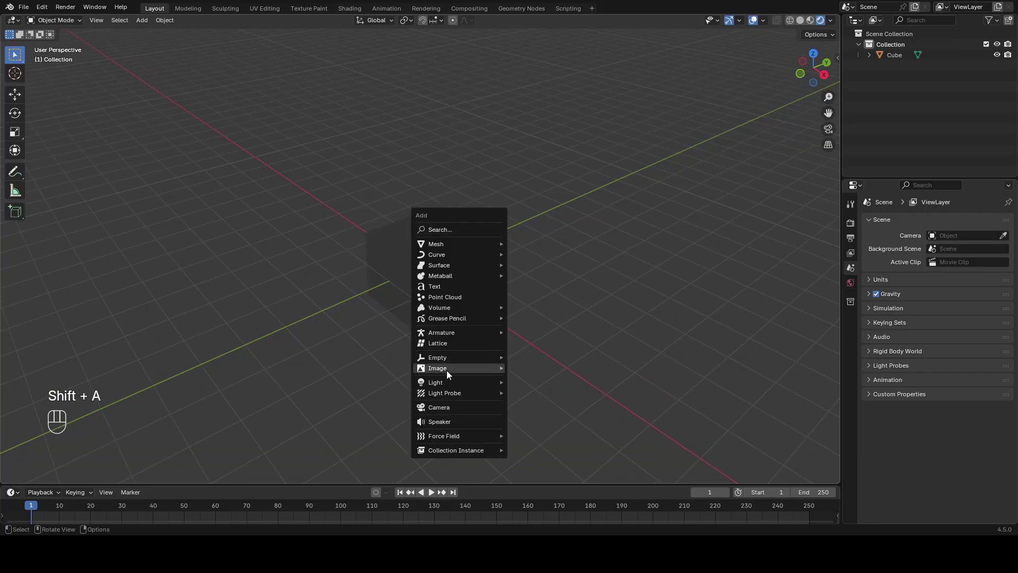
{"action": "left_click", "coordinate": [549, 395]}
Move the Sun to about X -4, Y -2.5, Z 2.5 m and tilt it to about X 19.5°, Y 9°, Z -15.4°
{"action": "key", "text": "g"}
{"action": "key", "text": "r"}
{"action": "key", "text": "r"}
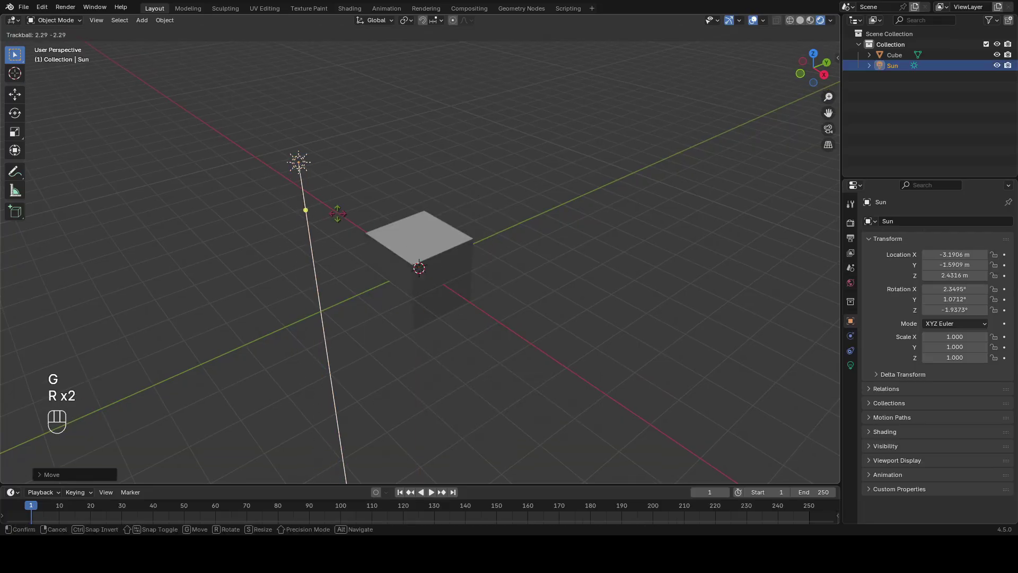
{"action": "left_click", "coordinate": [324, 230]}
{"action": "key", "text": "g"}
{"action": "left_click", "coordinate": [278, 226]}
{"action": "key", "text": "r"}
{"action": "key", "text": "r"}
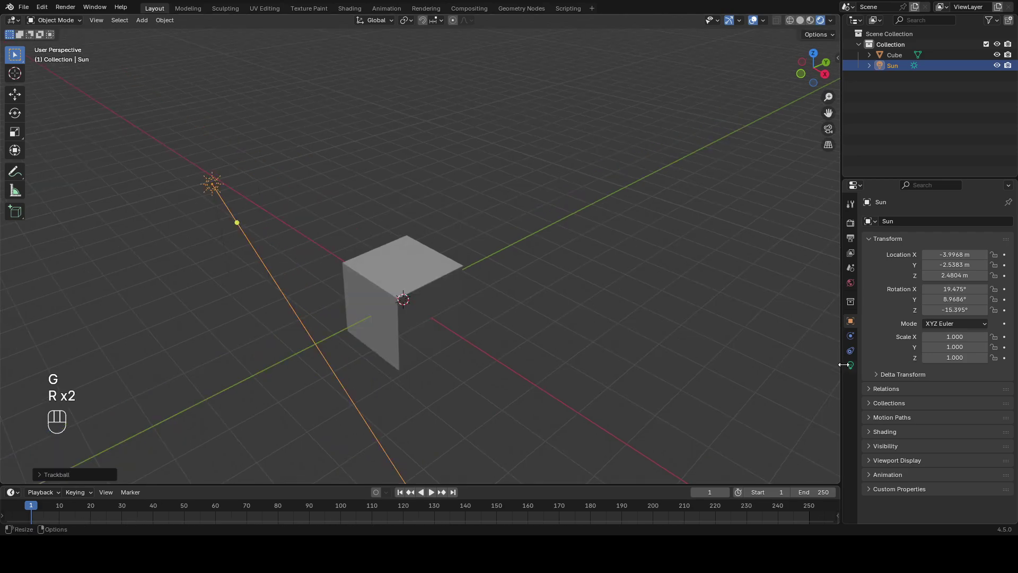
Set the Sun light's colour to pure red and its strength to 10.5
{"action": "left_click", "coordinate": [851, 364]}
{"action": "middle_click_drag", "start_coordinate": [563, 328], "coordinate": [576, 297], "text": "shift"}
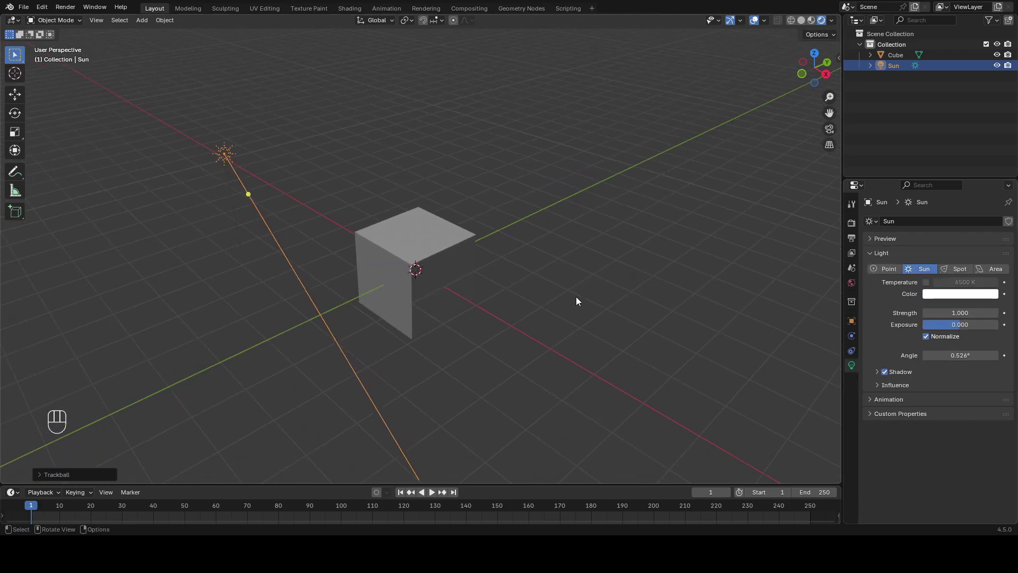
{"action": "left_click", "coordinate": [948, 295]}
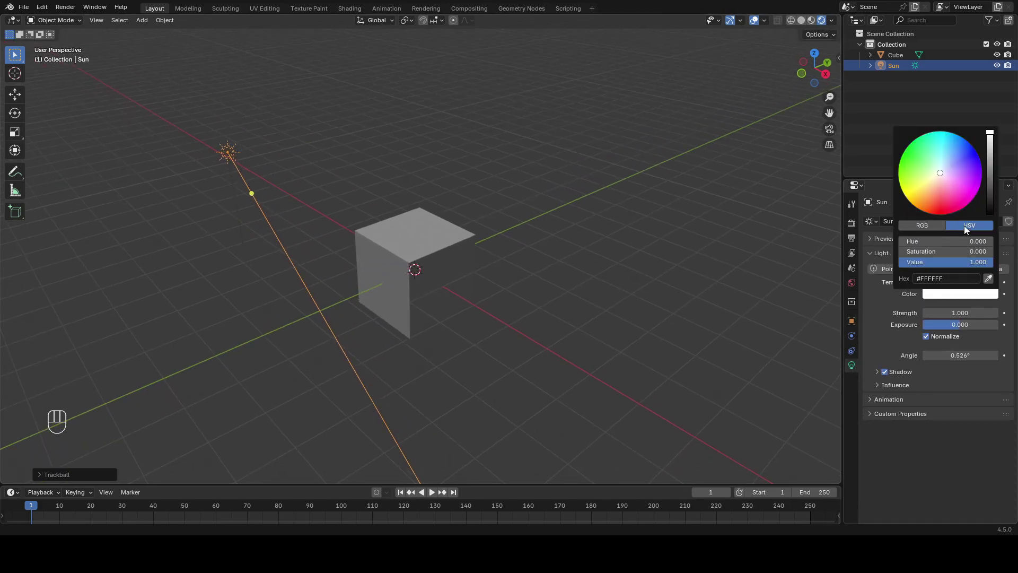
{"action": "left_click", "coordinate": [923, 225]}
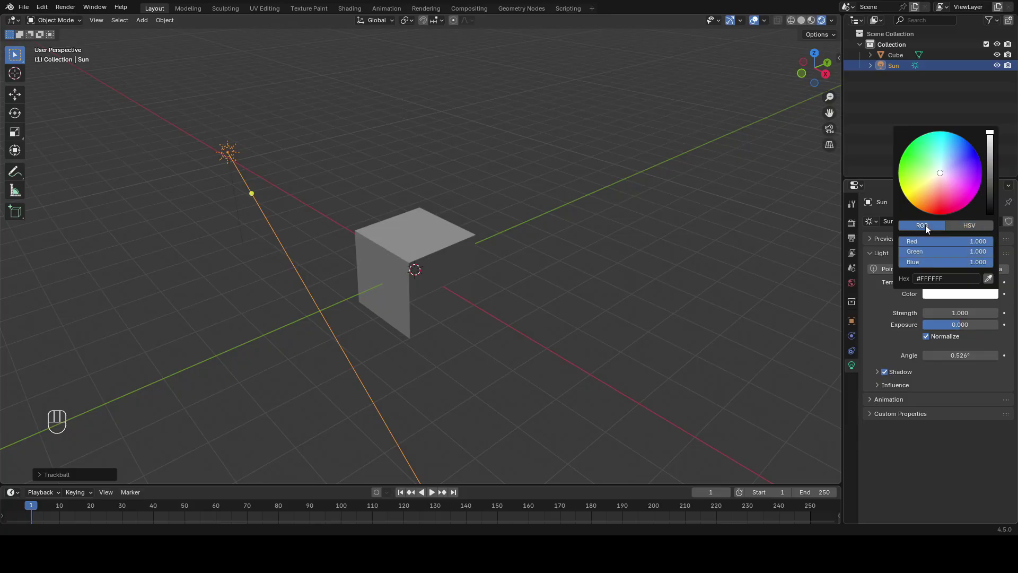
{"action": "left_click", "coordinate": [948, 295]}
{"action": "left_click_drag", "start_coordinate": [940, 254], "coordinate": [900, 255]}
{"action": "mouse_move", "coordinate": [414, 263]}
{"action": "middle_mouse_down"}
{"action": "mouse_move", "coordinate": [409, 284]}
{"action": "mouse_move", "coordinate": [419, 275]}
{"action": "middle_mouse_up"}
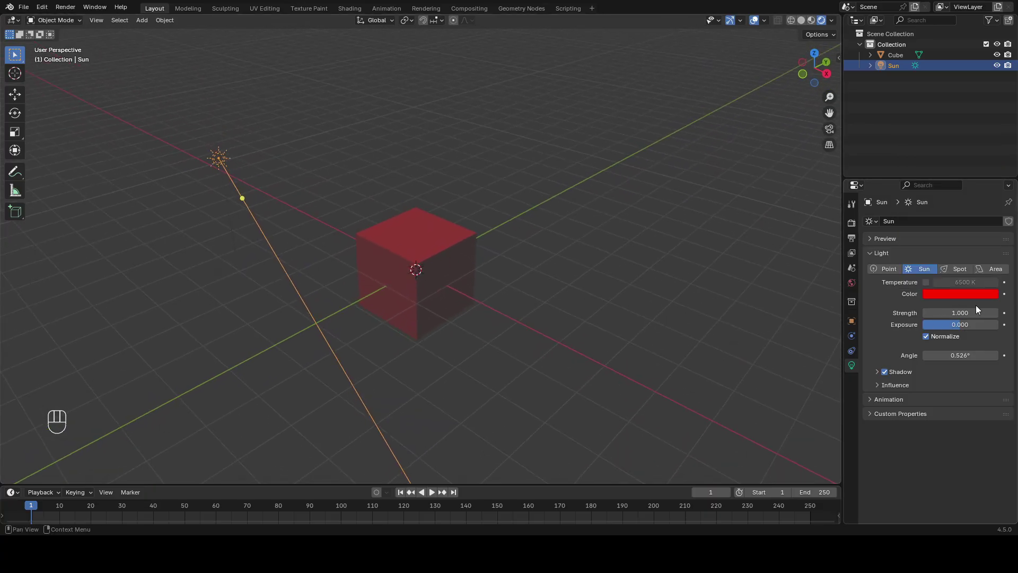
{"action": "type", "text": "11"}
{"action": "key", "text": "Return"}
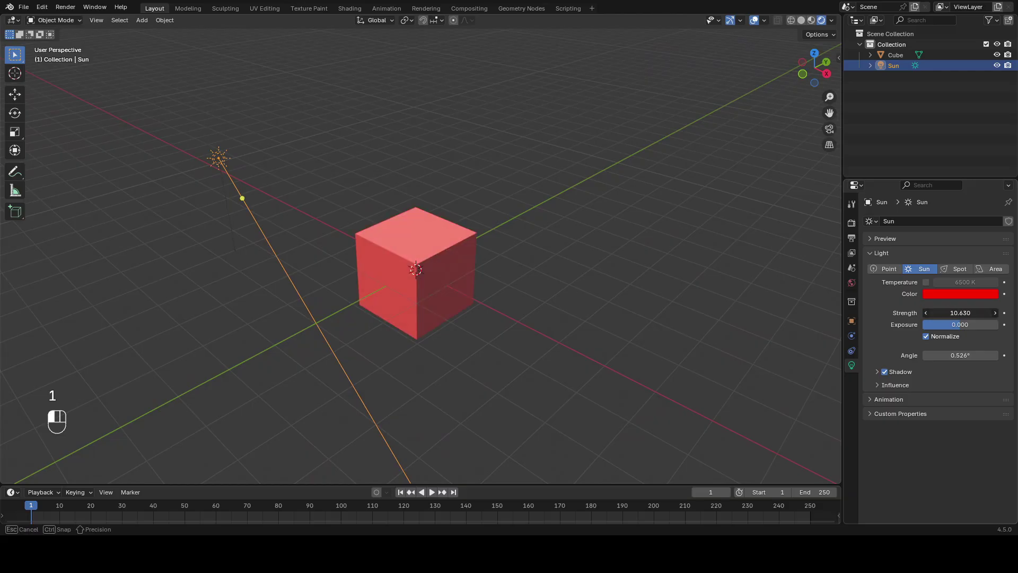
Replace the timeline with an enlarged Shader Editor and display the cube's material nodes
{"action": "left_click", "coordinate": [16, 490]}
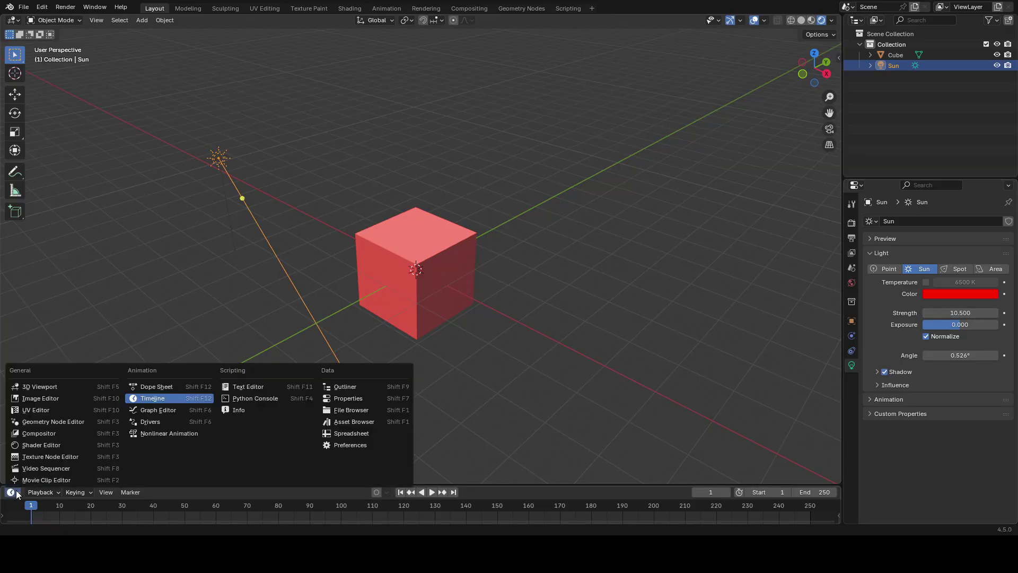
{"action": "left_click", "coordinate": [36, 459]}
{"action": "left_click_drag", "start_coordinate": [150, 483], "coordinate": [265, 291]}
{"action": "left_click", "coordinate": [433, 180]}
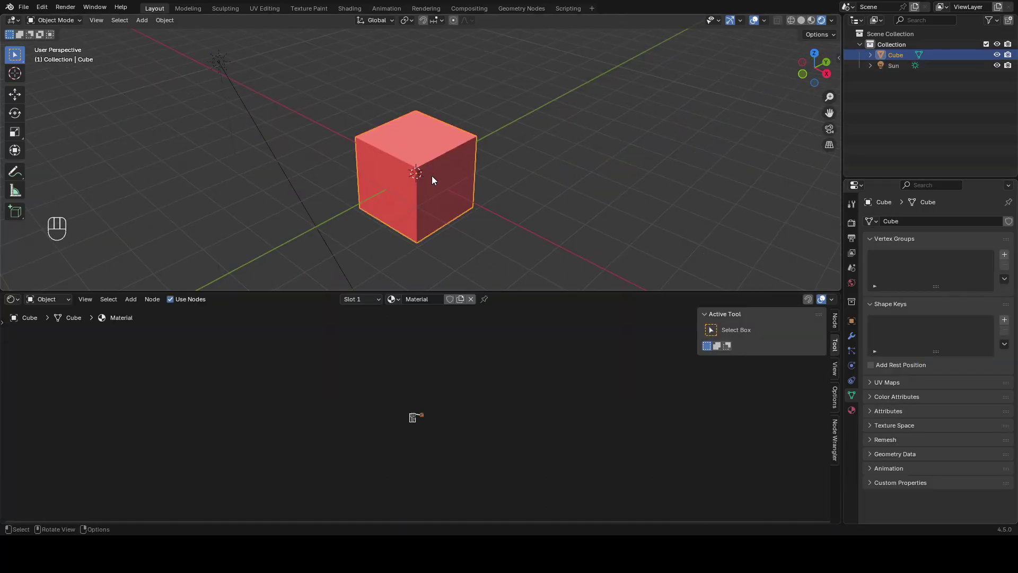
{"action": "scroll", "coordinate": [403, 418], "scroll_direction": "up", "scroll_amount": 7}
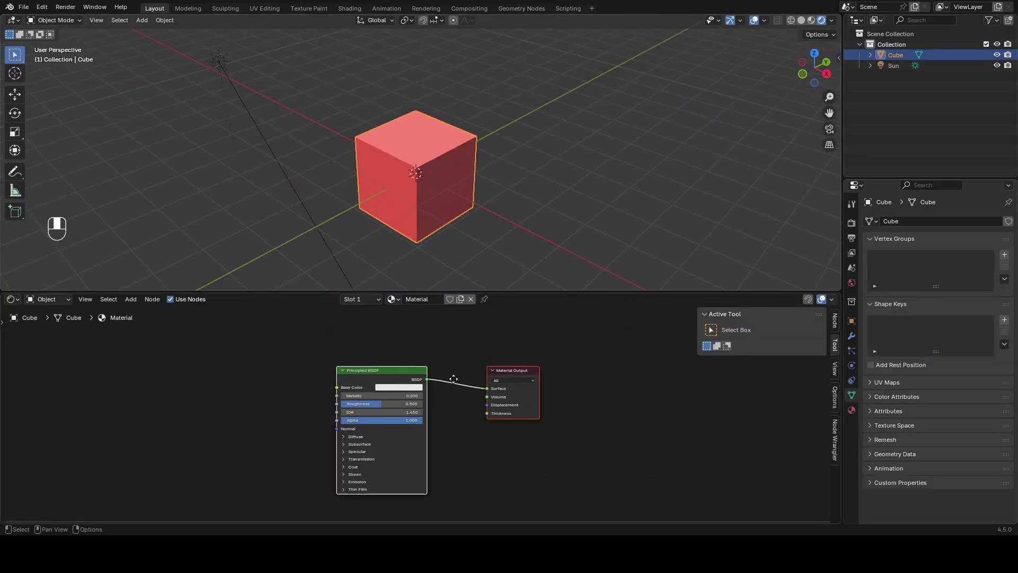
Replace the cube material's Principled BSDF with an RGB node linked to Surface and coloured pale grey-blue
{"action": "left_click_drag", "start_coordinate": [300, 362], "coordinate": [374, 379]}
{"action": "scroll", "coordinate": [398, 371], "scroll_direction": "up", "scroll_amount": 2}
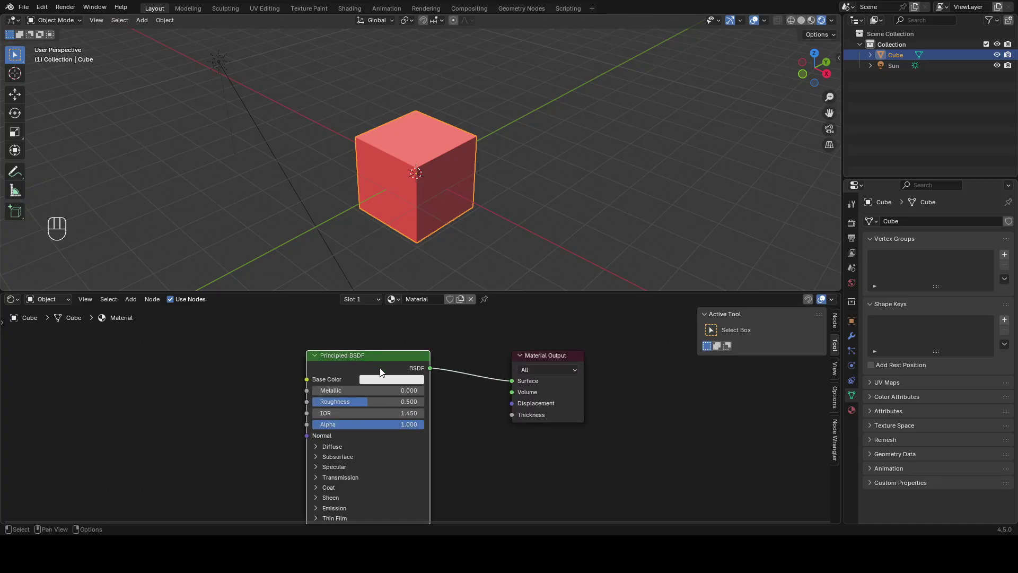
{"action": "key", "text": "x"}
{"action": "key", "text": "shift+a"}
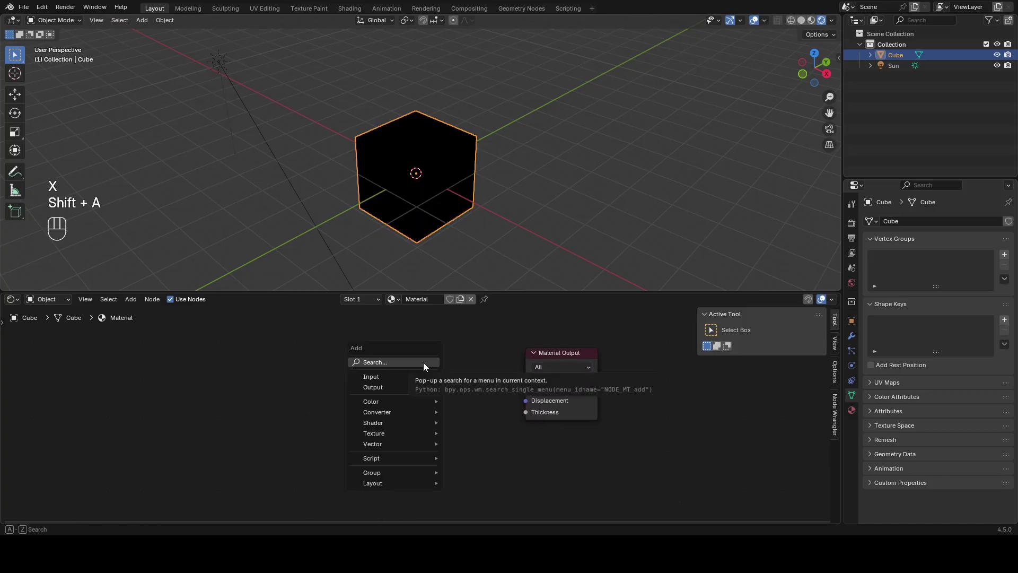
{"action": "left_click", "coordinate": [379, 363]}
{"action": "left_click", "coordinate": [422, 379]}
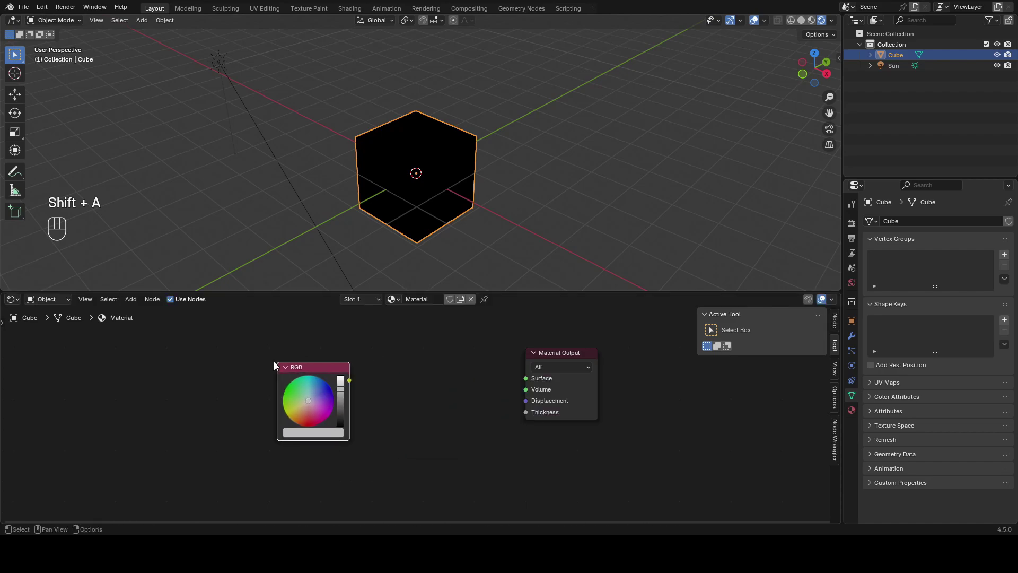
{"action": "left_click", "coordinate": [269, 361]}
{"action": "middle_click_drag", "start_coordinate": [365, 379], "coordinate": [336, 389]}
{"action": "scroll", "coordinate": [337, 390], "scroll_direction": "up", "scroll_amount": 1}
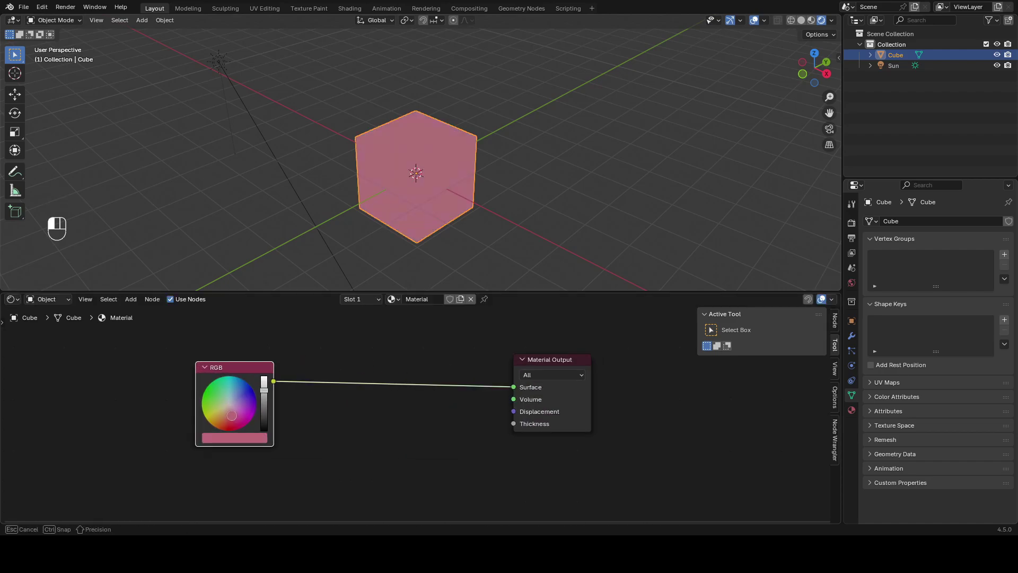
{"action": "left_click_drag", "start_coordinate": [237, 416], "coordinate": [231, 401]}
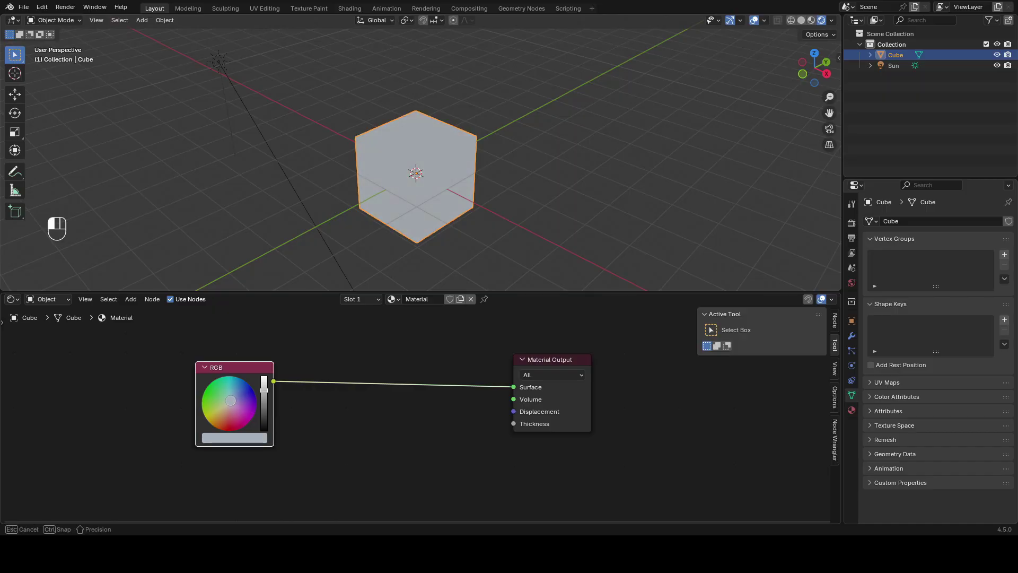
Enlarge the node editor and space the RGB node and Material Output far apart to make room for more nodes
{"action": "key", "text": "grave"}
{"action": "key", "text": "grave"}
{"action": "left_click_drag", "start_coordinate": [533, 290], "coordinate": [550, 194]}
{"action": "middle_click_drag", "start_coordinate": [529, 104], "coordinate": [510, 76], "text": "shift"}
{"action": "scroll", "coordinate": [488, 336], "scroll_direction": "down", "scroll_amount": 5}
{"action": "middle_click_drag", "start_coordinate": [365, 345], "coordinate": [472, 316]}
{"action": "left_click_drag", "start_coordinate": [535, 281], "coordinate": [160, 345]}
{"action": "key", "text": "g"}
{"action": "left_click", "coordinate": [357, 322]}
{"action": "scroll", "coordinate": [355, 320], "scroll_direction": "up", "scroll_amount": 1}
{"action": "middle_click_drag", "start_coordinate": [350, 318], "coordinate": [359, 311]}
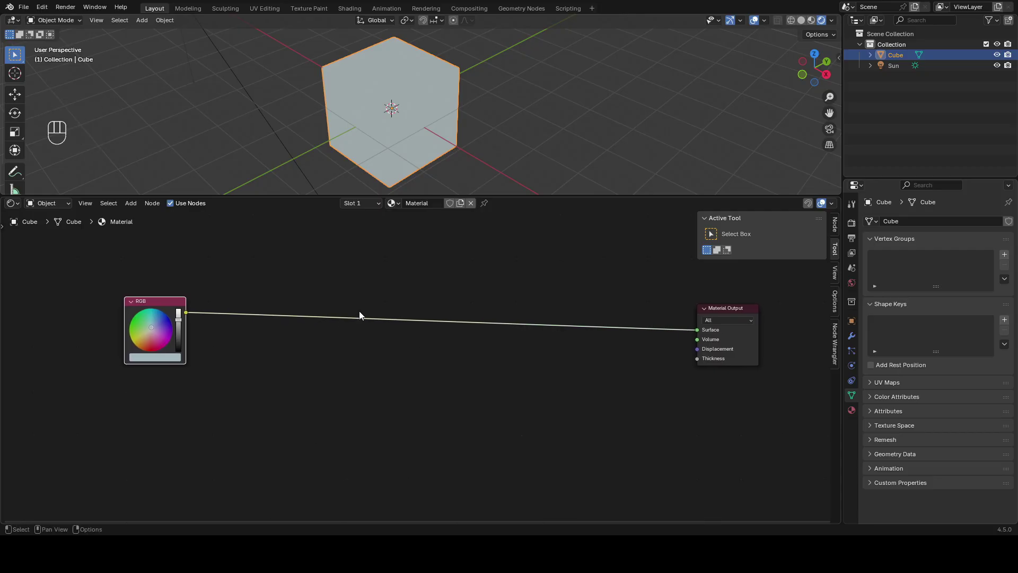
{"action": "middle_click_drag", "start_coordinate": [380, 318], "coordinate": [378, 323]}
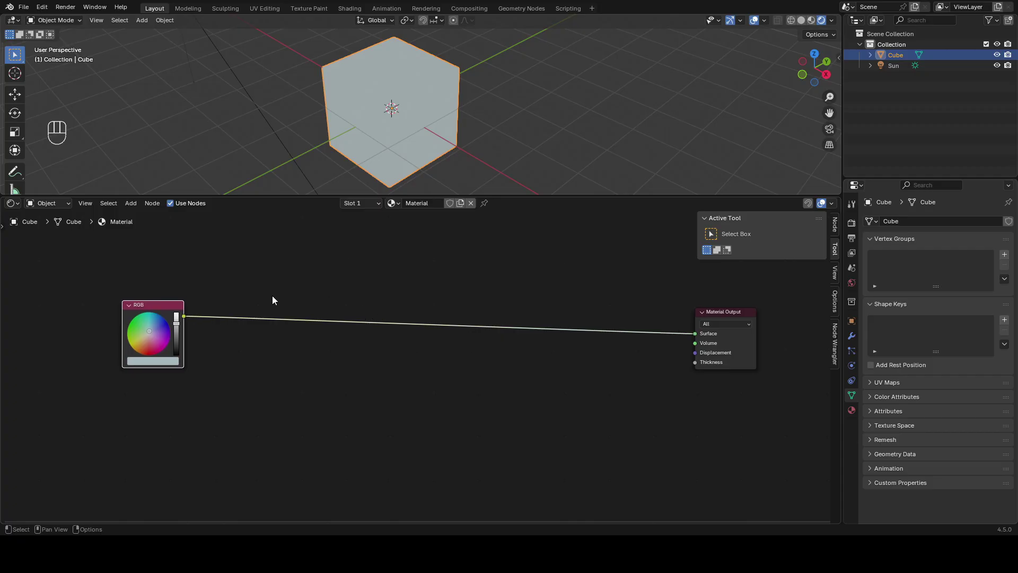
Add a Diffuse BSDF, a Shader to RGB and a Color Ramp node below the RGB node, connected in a chain
{"action": "middle_click_drag", "start_coordinate": [279, 346], "coordinate": [283, 339]}
{"action": "key", "text": "shift+a"}
{"action": "left_click", "coordinate": [276, 333]}
{"action": "type", "text": "diff"}
{"action": "key", "text": "Return"}
{"action": "left_click", "coordinate": [221, 379]}
{"action": "left_click_drag", "start_coordinate": [282, 387], "coordinate": [432, 407]}
{"action": "type", "text": "shad"}
{"action": "key", "text": "Return"}
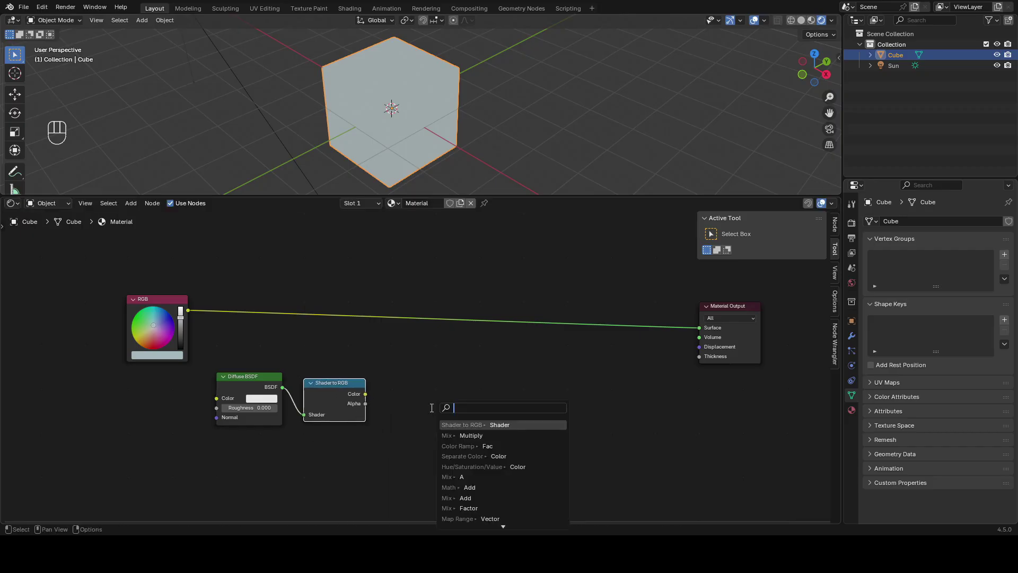
{"action": "type", "text": "colorramp"}
{"action": "key", "text": "Return"}
{"action": "left_click", "coordinate": [387, 363]}
Rearrange the shading nodes into a tidy row beneath the RGB-to-output link
{"action": "left_click_drag", "start_coordinate": [591, 455], "coordinate": [231, 358]}
{"action": "key", "text": "g"}
{"action": "left_click", "coordinate": [232, 371]}
{"action": "key", "text": "g"}
{"action": "left_click", "coordinate": [341, 311]}
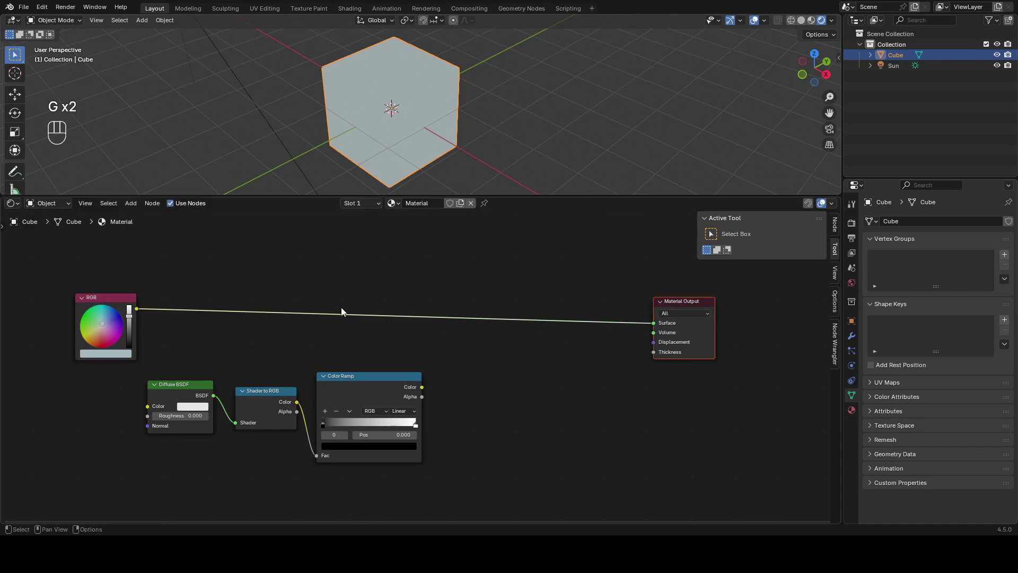
{"action": "key", "text": "g"}
{"action": "left_click", "coordinate": [313, 309]}
{"action": "scroll", "coordinate": [414, 379], "scroll_direction": "up", "scroll_amount": 2}
{"action": "middle_click_drag", "start_coordinate": [414, 379], "coordinate": [441, 363]}
{"action": "scroll", "coordinate": [443, 366], "scroll_direction": "down", "scroll_amount": 1}
{"action": "left_click_drag", "start_coordinate": [473, 393], "coordinate": [432, 370]}
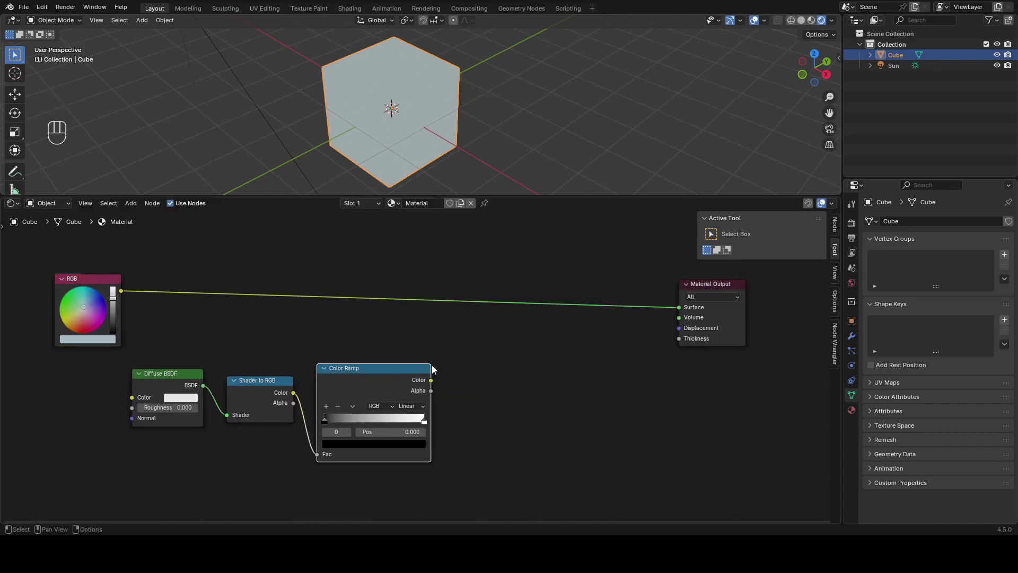
Preview the Color Ramp's output on the cube and move its white stop to position 0.805
{"action": "left_click", "coordinate": [374, 370], "text": "ctrl+shift"}
{"action": "middle_click_drag", "start_coordinate": [389, 130], "coordinate": [425, 121]}
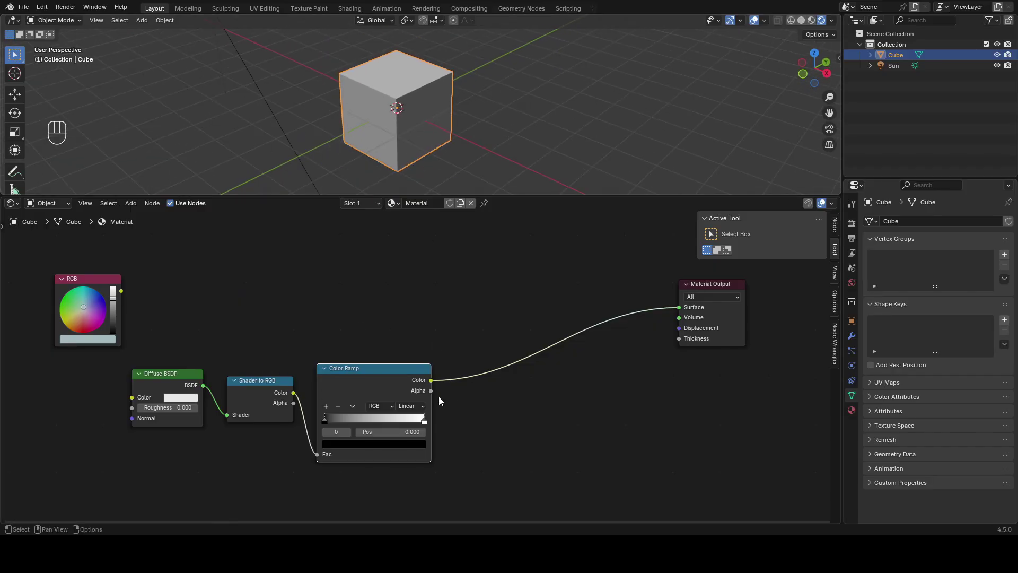
{"action": "scroll", "coordinate": [438, 404], "scroll_direction": "up", "scroll_amount": 1}
{"action": "left_click_drag", "start_coordinate": [529, 422], "coordinate": [509, 422]}
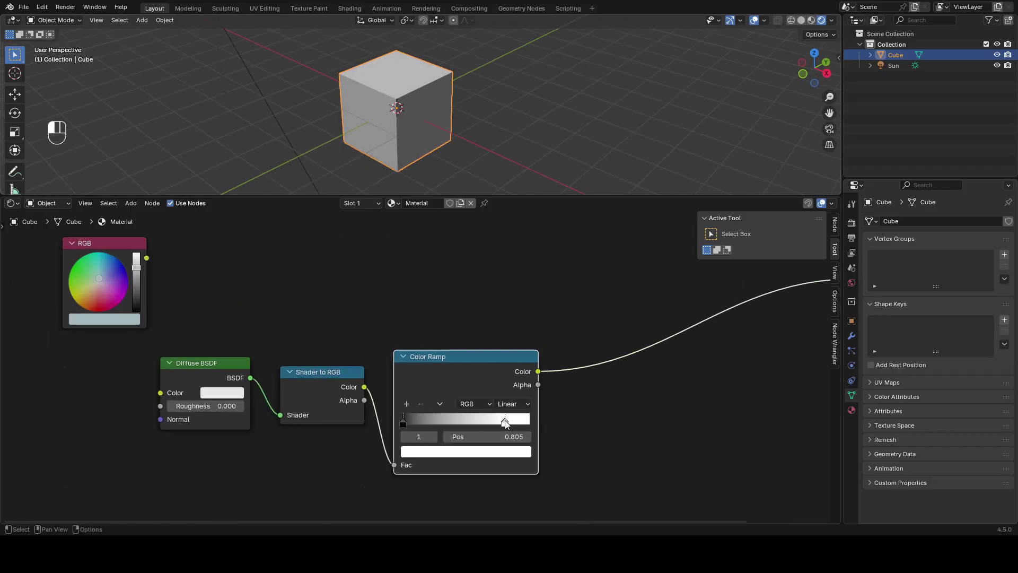
Colour the Color Ramp's light stop orange with hue 0.043 and saturation 0.895, and adjust its HSV value
{"action": "left_click", "coordinate": [495, 452]}
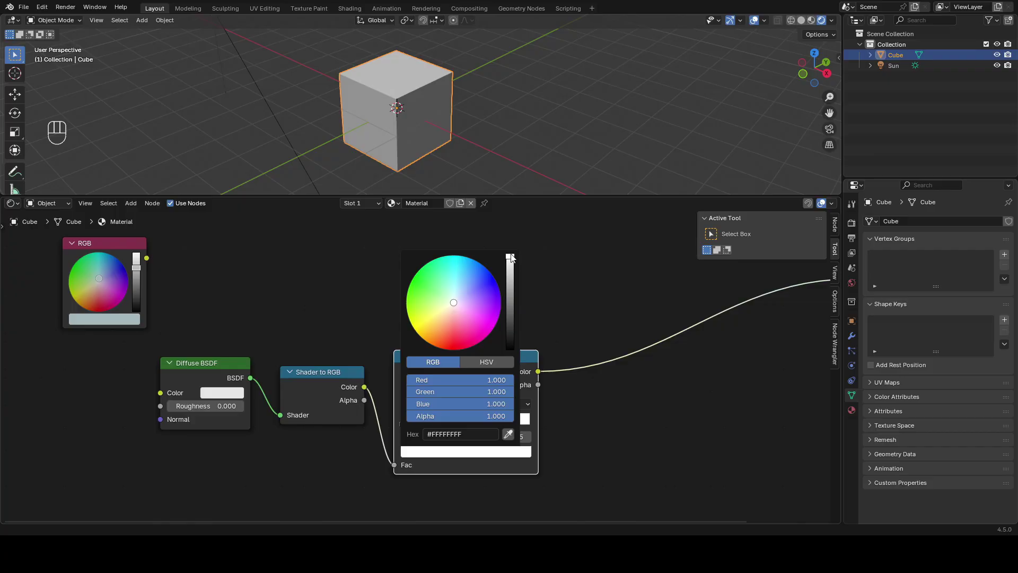
{"action": "left_click_drag", "start_coordinate": [457, 303], "coordinate": [448, 326]}
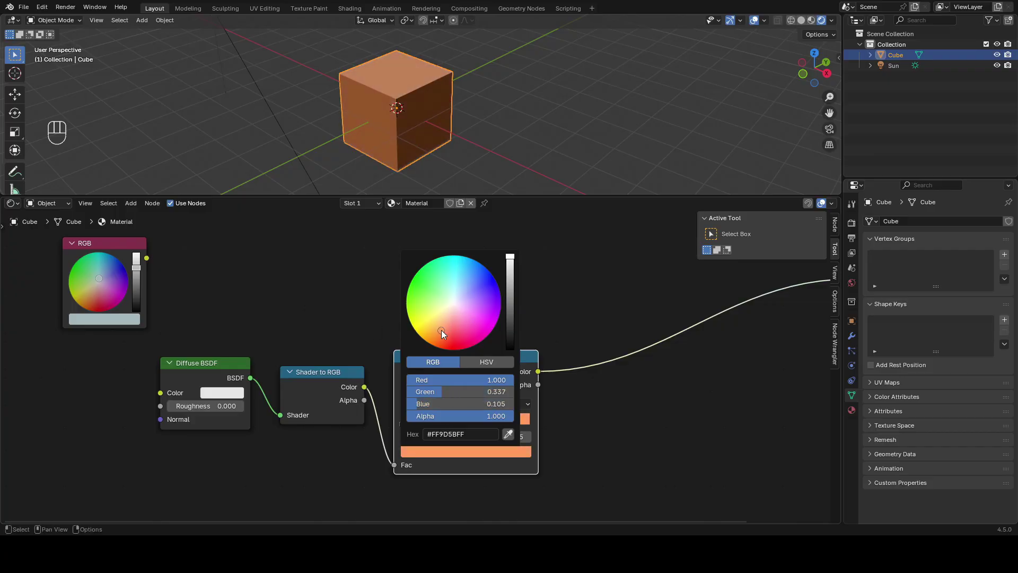
{"action": "left_click", "coordinate": [482, 360]}
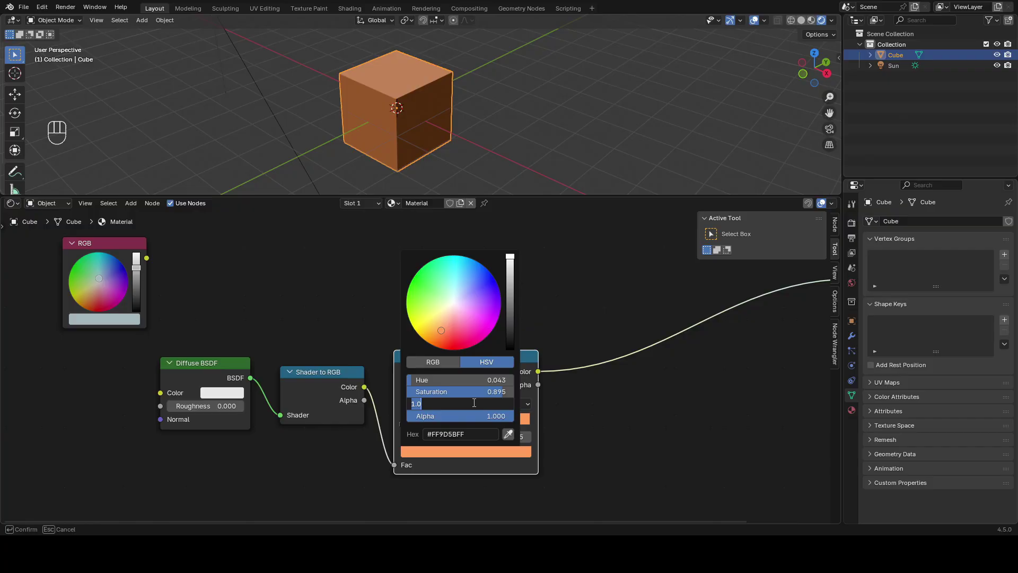
{"action": "key", "text": "Return"}
{"action": "left_click_drag", "start_coordinate": [504, 416], "coordinate": [489, 421]}
{"action": "key", "text": "ctrl+z"}
Set the Color Ramp's dark stop at position 0 to a dark navy blue
{"action": "left_click", "coordinate": [403, 421]}
{"action": "left_click", "coordinate": [446, 452]}
{"action": "mouse_move", "coordinate": [461, 404]}
{"action": "left_mouse_down"}
{"action": "mouse_move", "coordinate": [477, 404]}
{"action": "mouse_move", "coordinate": [464, 403]}
{"action": "left_mouse_up"}
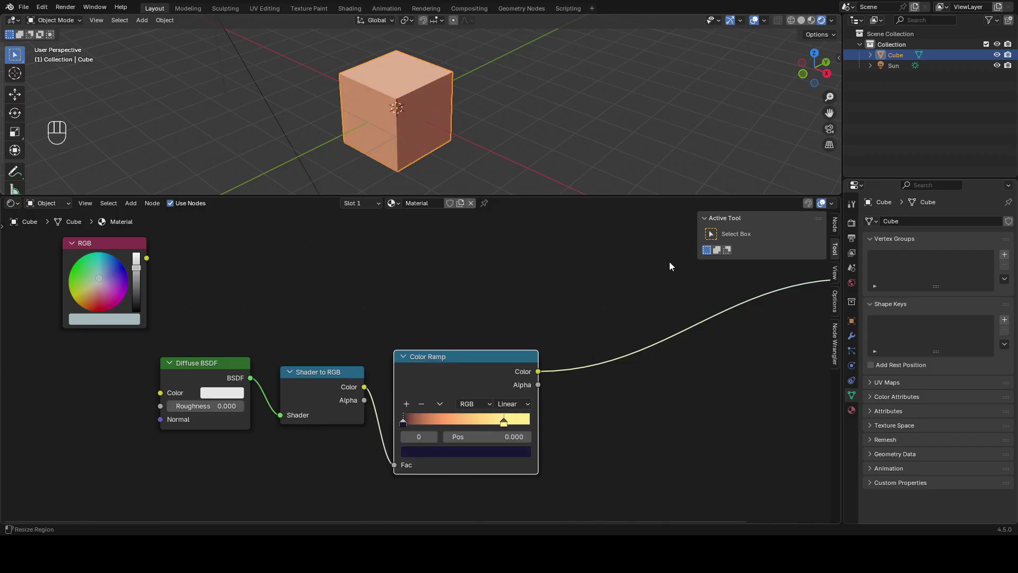
Add a Multiply colour mix node with the RGB colour as A and the Color Ramp's colour as B
{"action": "scroll", "coordinate": [469, 385], "scroll_direction": "down", "scroll_amount": 3}
{"action": "left_click_drag", "start_coordinate": [133, 312], "coordinate": [241, 283]}
{"action": "left_click_drag", "start_coordinate": [482, 280], "coordinate": [567, 294]}
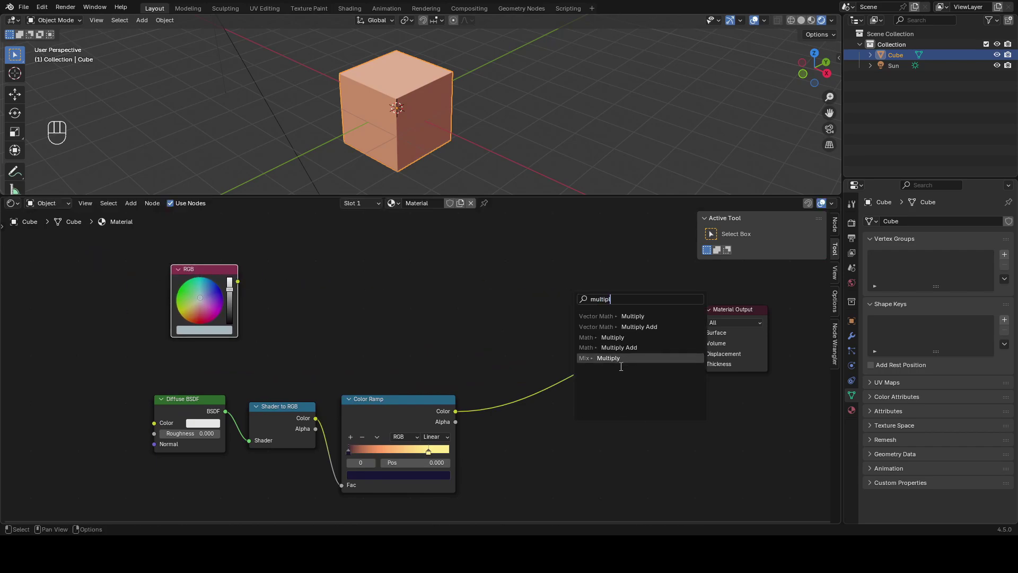
{"action": "key", "text": "Return"}
{"action": "left_click", "coordinate": [474, 393]}
{"action": "left_click_drag", "start_coordinate": [497, 377], "coordinate": [492, 362]}
{"action": "key", "text": "Escape"}
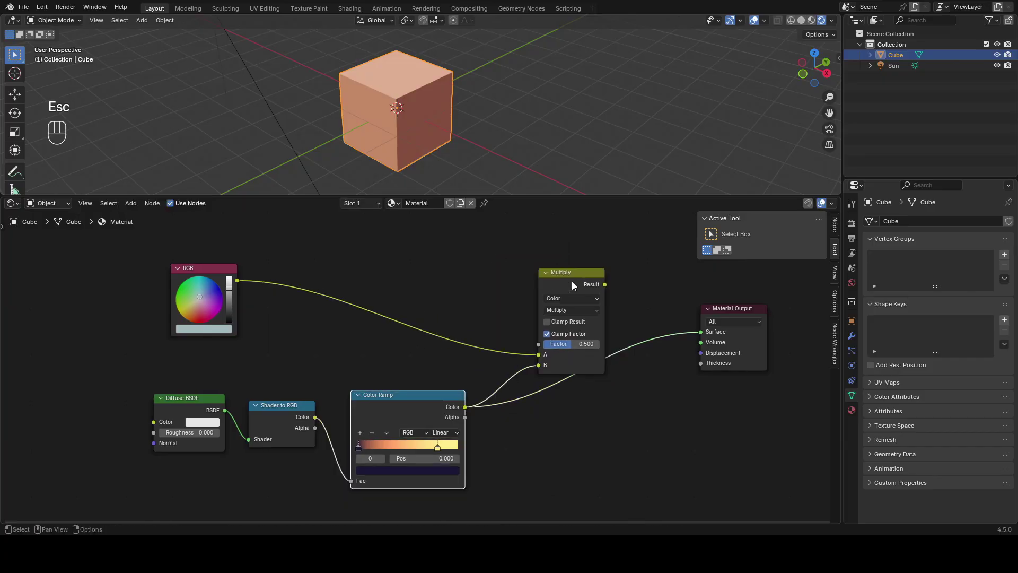
Feed the Multiply result into the Material Output's Surface, set the mix factor to 0 and hide the viewport overlays
{"action": "left_click_drag", "start_coordinate": [608, 282], "coordinate": [701, 330]}
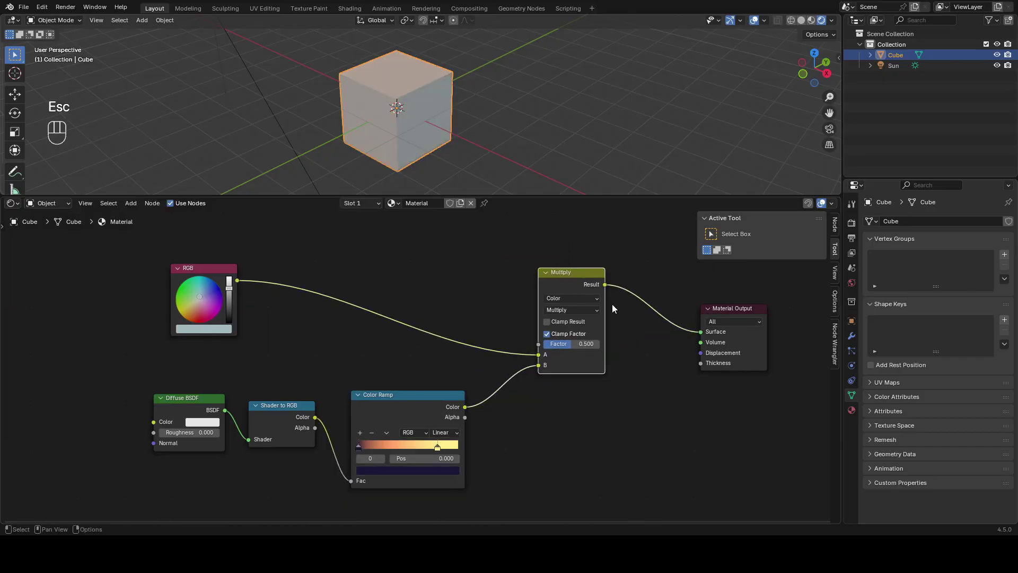
{"action": "mouse_move", "coordinate": [569, 344]}
{"action": "left_mouse_down"}
{"action": "mouse_move", "coordinate": [592, 344]}
{"action": "mouse_move", "coordinate": [539, 346]}
{"action": "left_mouse_up"}
{"action": "key", "text": "shift+alt+z"}
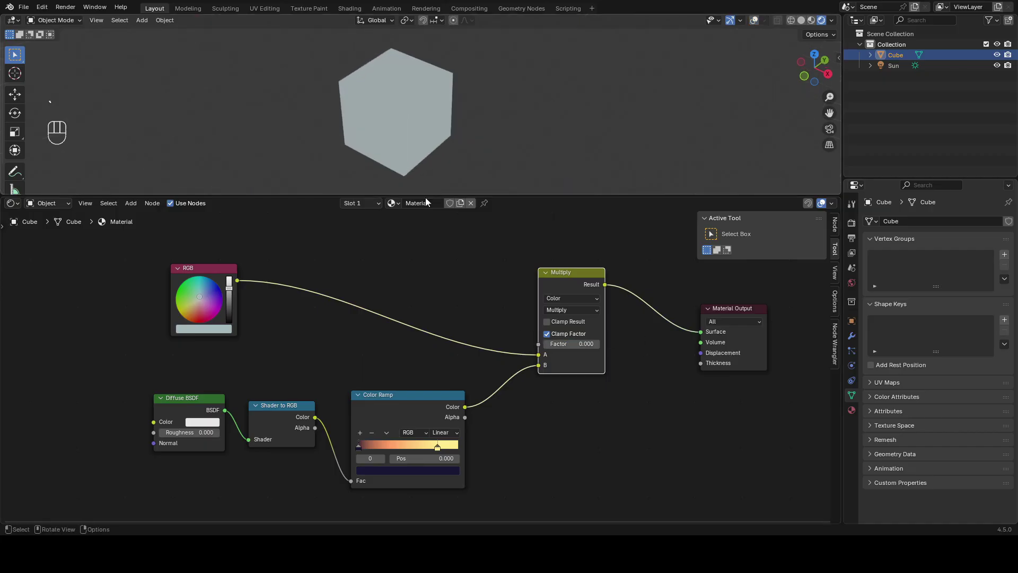
Change the RGB node's colour to a pinkish red and set the Multiply factor to 0.658, with the viewport overlays shown again
{"action": "left_click_drag", "start_coordinate": [198, 301], "coordinate": [202, 310]}
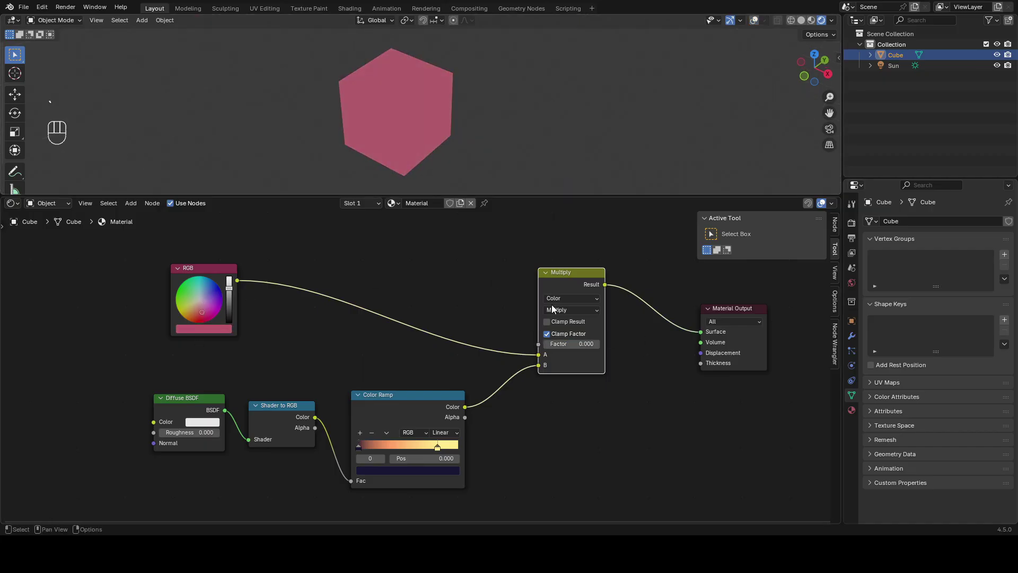
{"action": "middle_click_drag", "start_coordinate": [552, 304], "coordinate": [544, 303]}
{"action": "left_click_drag", "start_coordinate": [554, 342], "coordinate": [589, 342]}
{"action": "left_click", "coordinate": [754, 21]}
{"action": "middle_click_drag", "start_coordinate": [477, 92], "coordinate": [464, 76]}
{"action": "scroll", "coordinate": [463, 75], "scroll_direction": "up", "scroll_amount": 1}
{"action": "left_click_drag", "start_coordinate": [203, 265], "coordinate": [209, 272]}
{"action": "key", "text": "grave"}
{"action": "key", "text": "Escape"}
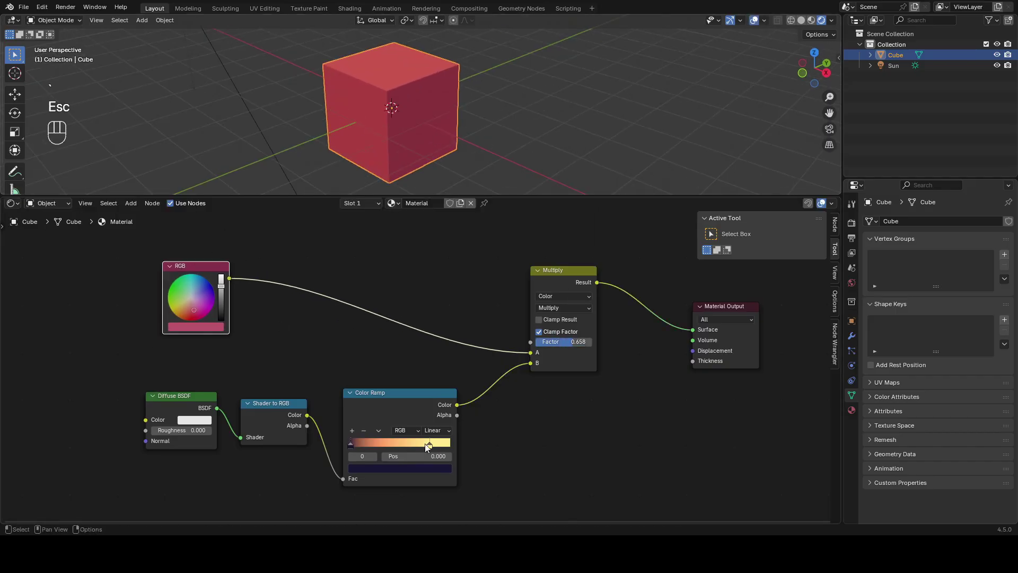
Move the Color Ramp's light stop to position 0.732
{"action": "middle_click_drag", "start_coordinate": [378, 408], "coordinate": [402, 417]}
{"action": "scroll", "coordinate": [418, 415], "scroll_direction": "up", "scroll_amount": 3}
{"action": "left_click_drag", "start_coordinate": [426, 413], "coordinate": [422, 408]}
{"action": "key", "text": "Escape"}
{"action": "scroll", "coordinate": [435, 406], "scroll_direction": "down", "scroll_amount": 1}
{"action": "mouse_move", "coordinate": [459, 457]}
{"action": "left_mouse_down"}
{"action": "mouse_move", "coordinate": [420, 457]}
{"action": "mouse_move", "coordinate": [466, 457]}
{"action": "left_mouse_up"}
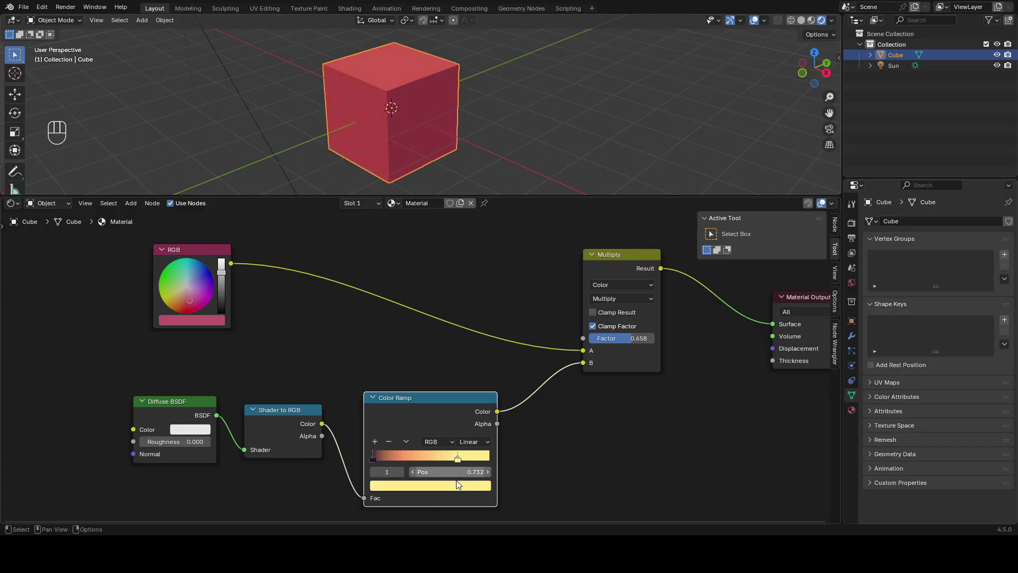
{"action": "middle_click_drag", "start_coordinate": [534, 460], "coordinate": [528, 418]}
{"action": "scroll", "coordinate": [528, 418], "scroll_direction": "up", "scroll_amount": 1}
{"action": "middle_click_drag", "start_coordinate": [423, 366], "coordinate": [433, 366]}
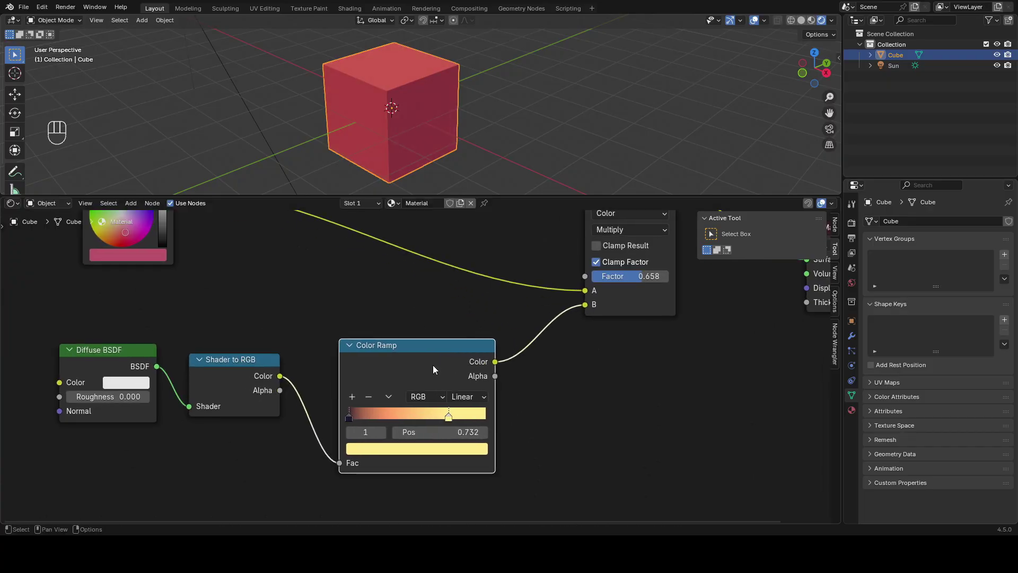
{"action": "left_click", "coordinate": [421, 453]}
{"action": "mouse_move", "coordinate": [417, 265]}
{"action": "left_mouse_down"}
{"action": "mouse_move", "coordinate": [433, 276]}
{"action": "mouse_move", "coordinate": [419, 275]}
{"action": "left_mouse_up"}
{"action": "key", "text": "Escape"}
{"action": "key", "text": "Escape"}
{"action": "scroll", "coordinate": [550, 392], "scroll_direction": "down", "scroll_amount": 3}
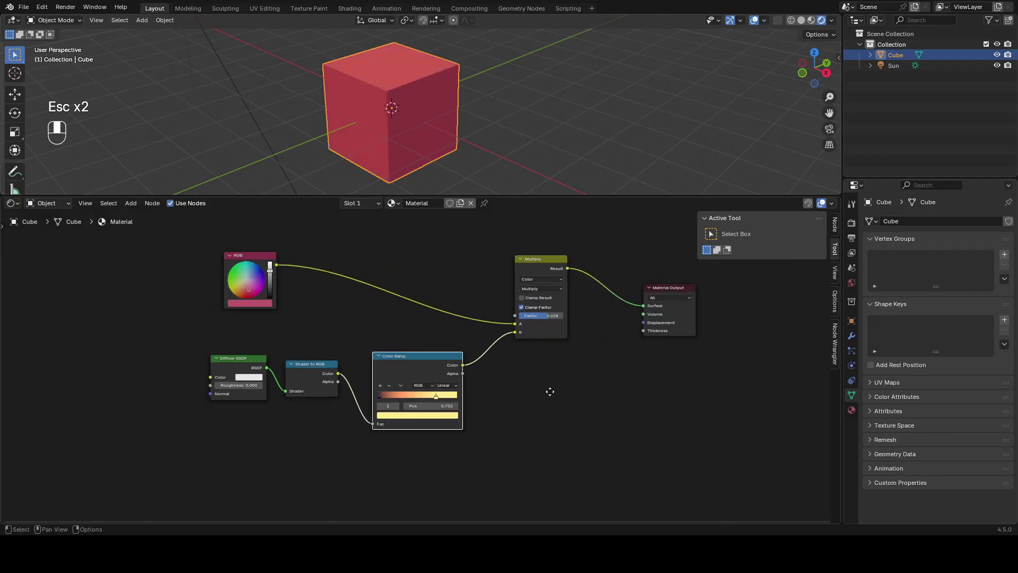
Enlarge the 3D viewport and combine the Diffuse BSDF, Shader to RGB, Color Ramp and Multiply nodes into one node group
{"action": "middle_click_drag", "start_coordinate": [550, 391], "coordinate": [509, 423]}
{"action": "scroll", "coordinate": [509, 423], "scroll_direction": "up", "scroll_amount": 1}
{"action": "left_click_drag", "start_coordinate": [524, 196], "coordinate": [520, 272]}
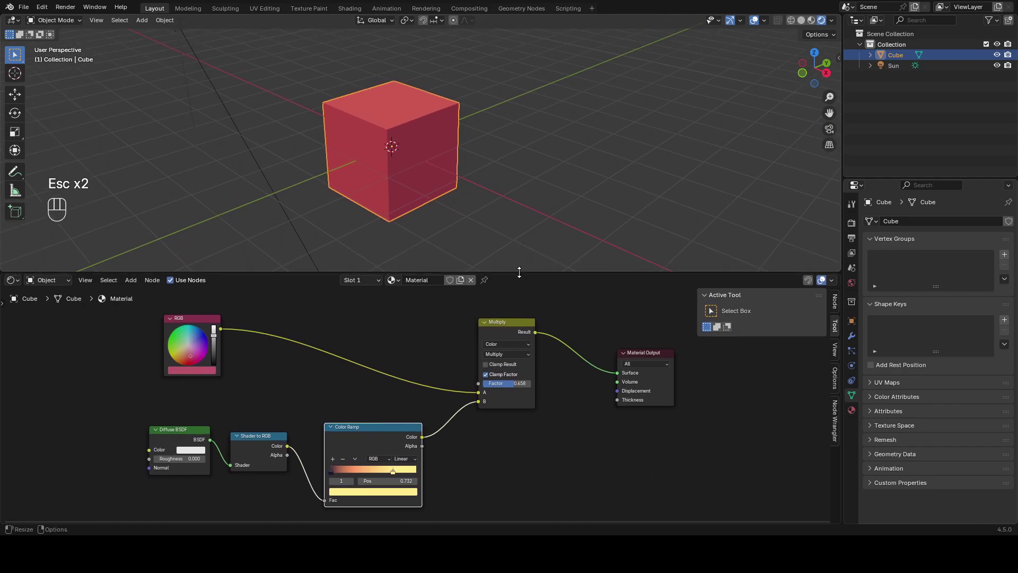
{"action": "left_click_drag", "start_coordinate": [546, 480], "coordinate": [146, 416]}
{"action": "left_click_drag", "start_coordinate": [560, 448], "coordinate": [474, 358], "text": "shift"}
{"action": "key", "text": "ctrl+g"}
{"action": "key", "text": "Tab"}
Reposition the new node group, look inside it and rename it MainLight
{"action": "scroll", "coordinate": [470, 359], "scroll_direction": "up", "scroll_amount": 4}
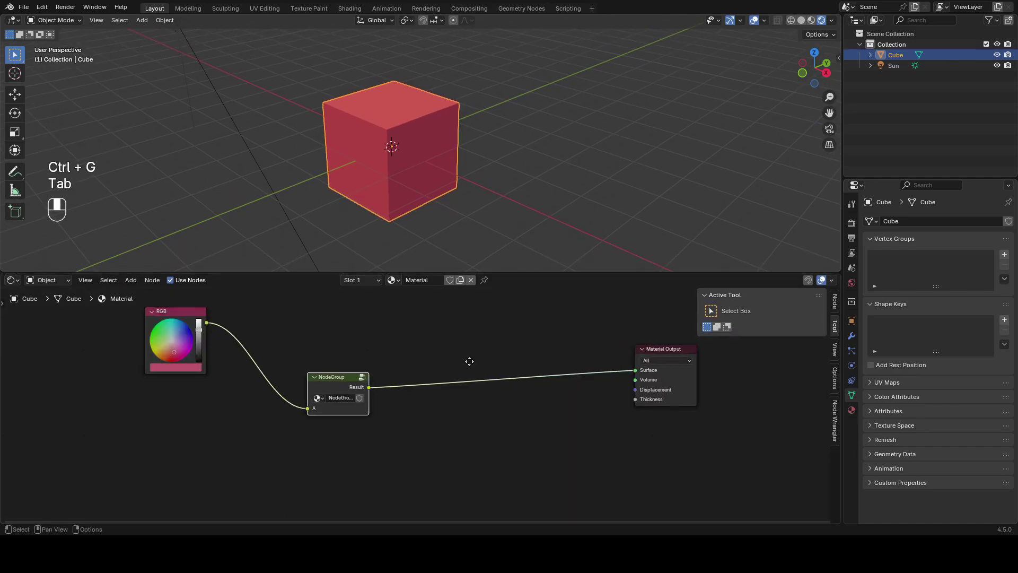
{"action": "middle_click_drag", "start_coordinate": [471, 359], "coordinate": [535, 381]}
{"action": "left_click_drag", "start_coordinate": [372, 407], "coordinate": [386, 345]}
{"action": "middle_click_drag", "start_coordinate": [431, 353], "coordinate": [485, 371]}
{"action": "key", "text": "Tab"}
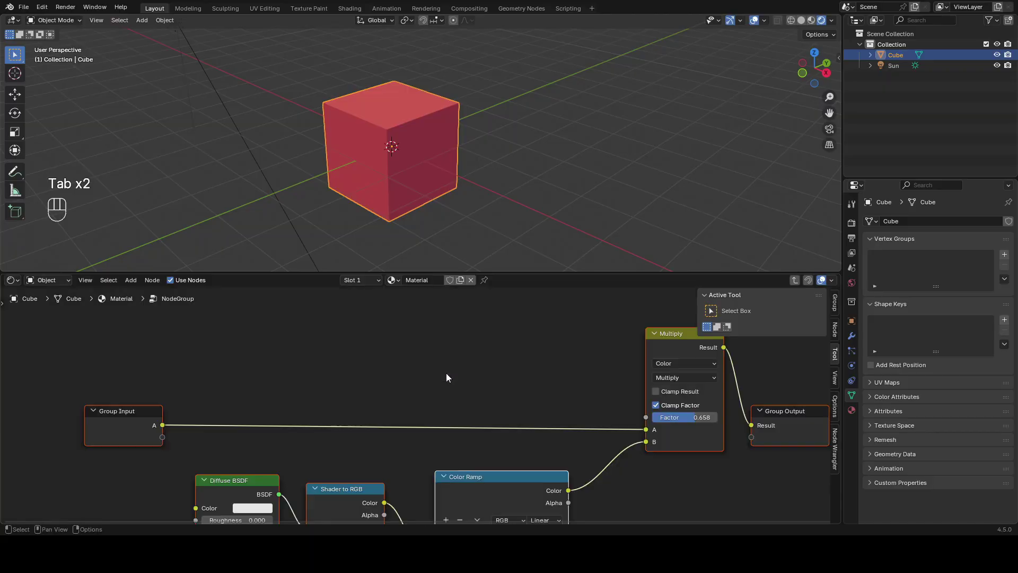
{"action": "key", "text": "Tab"}
{"action": "key", "text": "Tab"}
{"action": "key", "text": "Tab"}
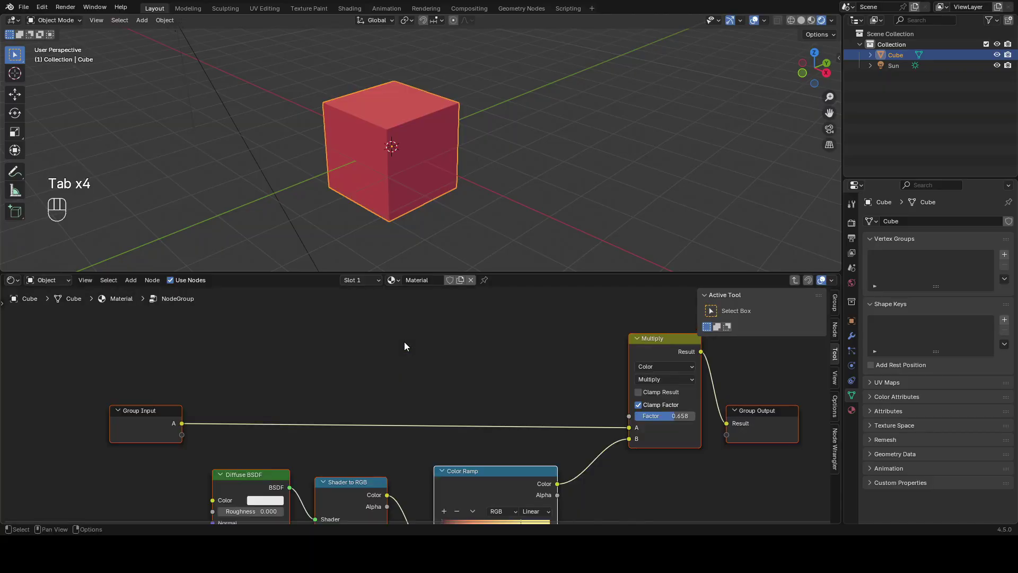
{"action": "scroll", "coordinate": [449, 387], "scroll_direction": "up", "scroll_amount": 2}
{"action": "left_click", "coordinate": [479, 378]}
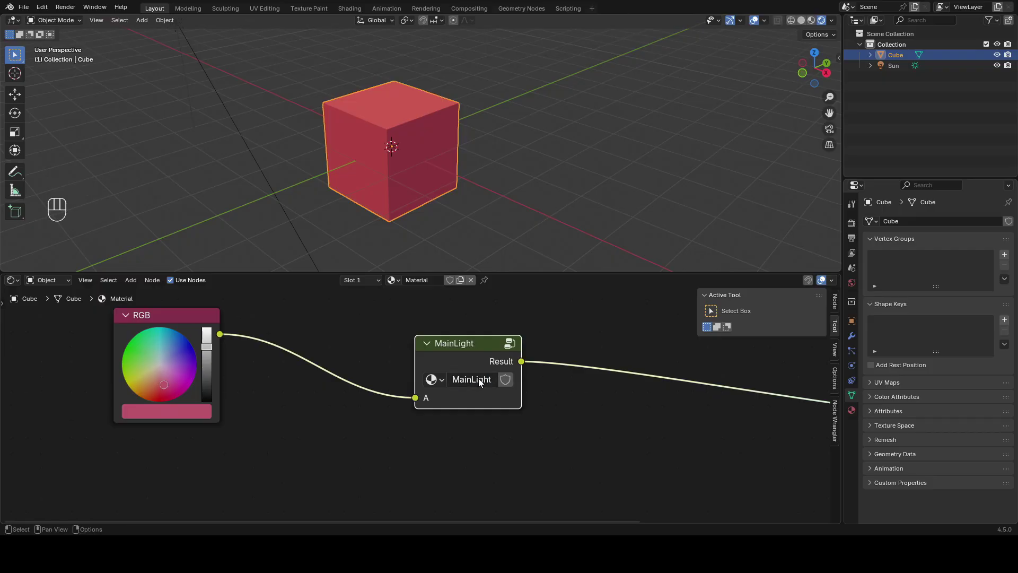
Add a UV sphere, move it away from the cube and shade it smooth
{"action": "key", "text": "shift+a"}
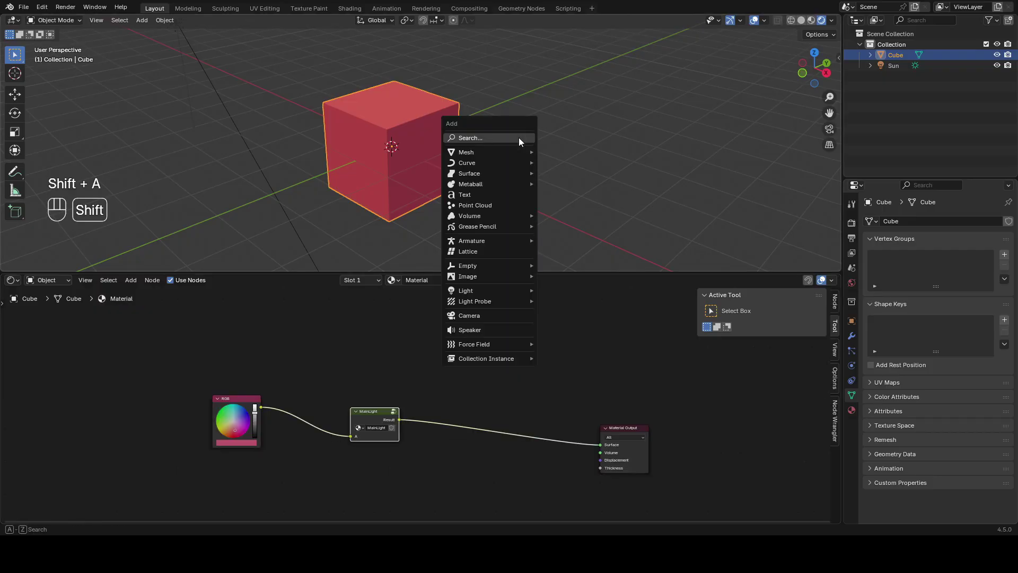
{"action": "mouse_move", "coordinate": [496, 151]}
{"action": "left_click", "coordinate": [560, 184]}
{"action": "scroll", "coordinate": [404, 187], "scroll_direction": "down", "scroll_amount": 2}
{"action": "key", "text": "g"}
{"action": "left_click", "coordinate": [535, 136]}
{"action": "right_click", "coordinate": [527, 94]}
{"action": "left_click", "coordinate": [527, 94]}
Give the sphere a new material, replacing its Principled BSDF with an RGB node connected to the Material Output's Surface
{"action": "left_click", "coordinate": [405, 280]}
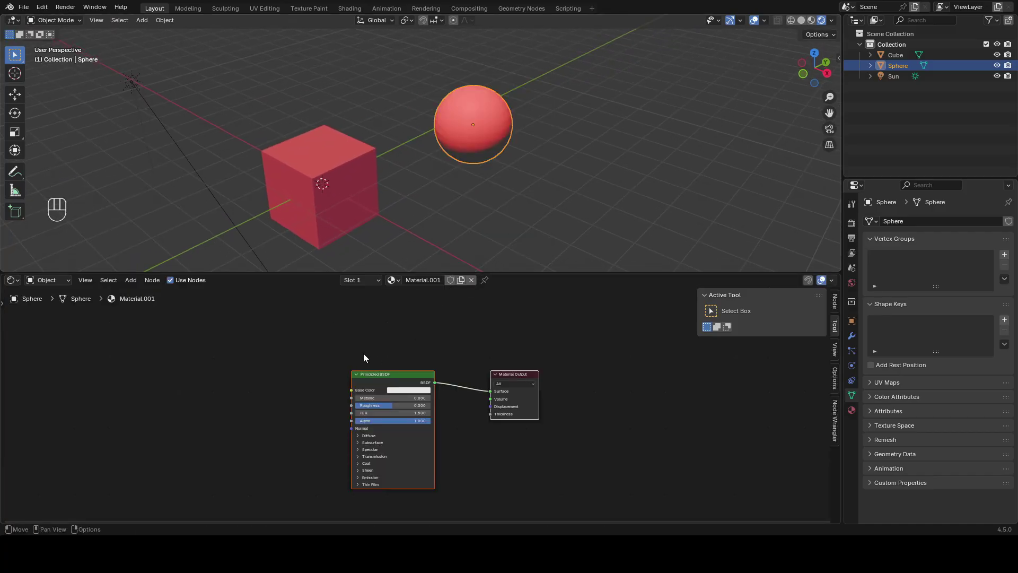
{"action": "scroll", "coordinate": [352, 357], "scroll_direction": "up", "scroll_amount": 2}
{"action": "key", "text": "x"}
{"action": "key", "text": "shift+a"}
{"action": "type", "text": "rgb"}
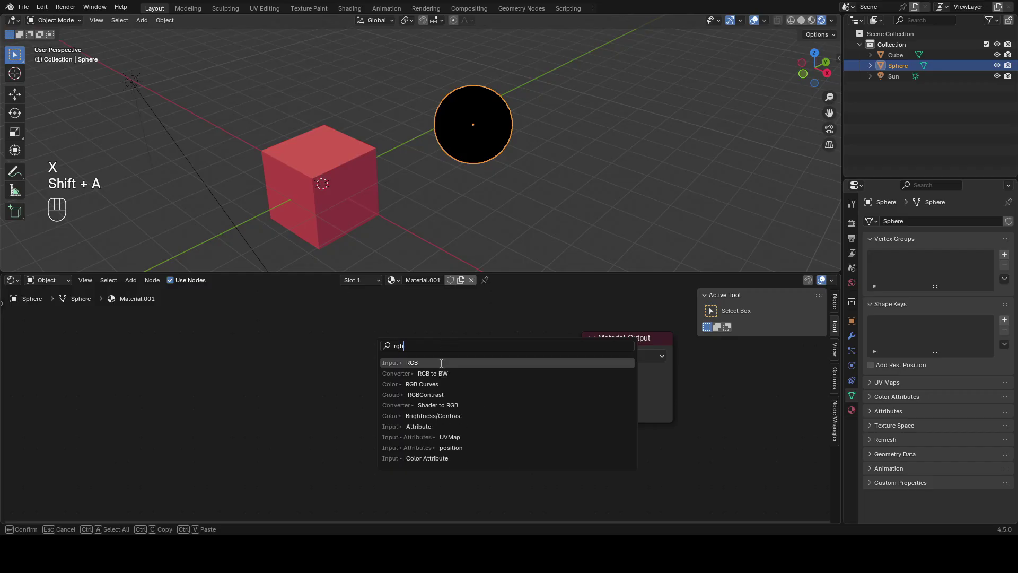
{"action": "key", "text": "Return"}
{"action": "left_click", "coordinate": [257, 342]}
{"action": "left_click_drag", "start_coordinate": [583, 374], "coordinate": [583, 370]}
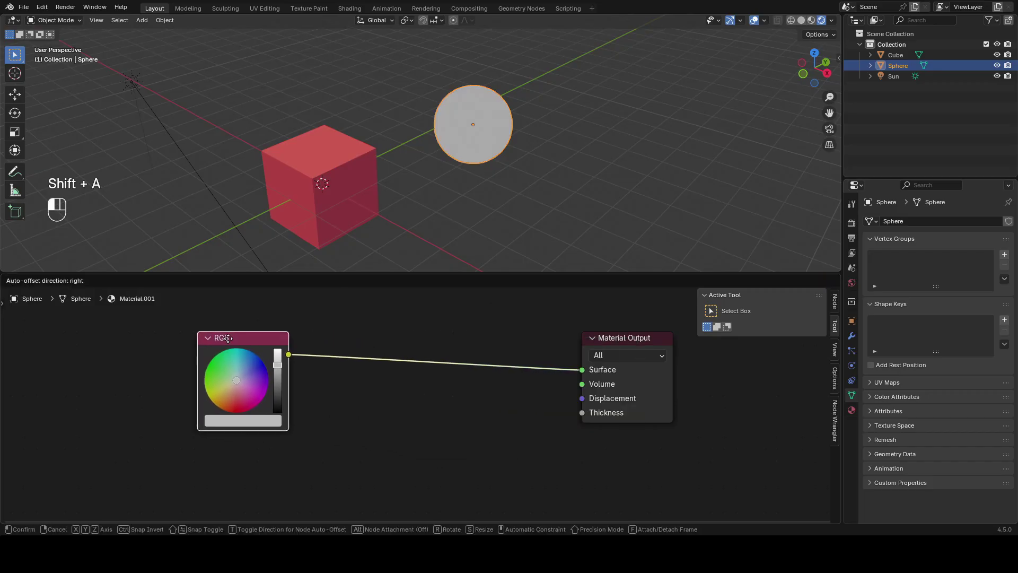
Copy the MainLight group from the cube's material and insert it between the sphere's RGB and Material Output nodes
{"action": "left_click", "coordinate": [316, 202]}
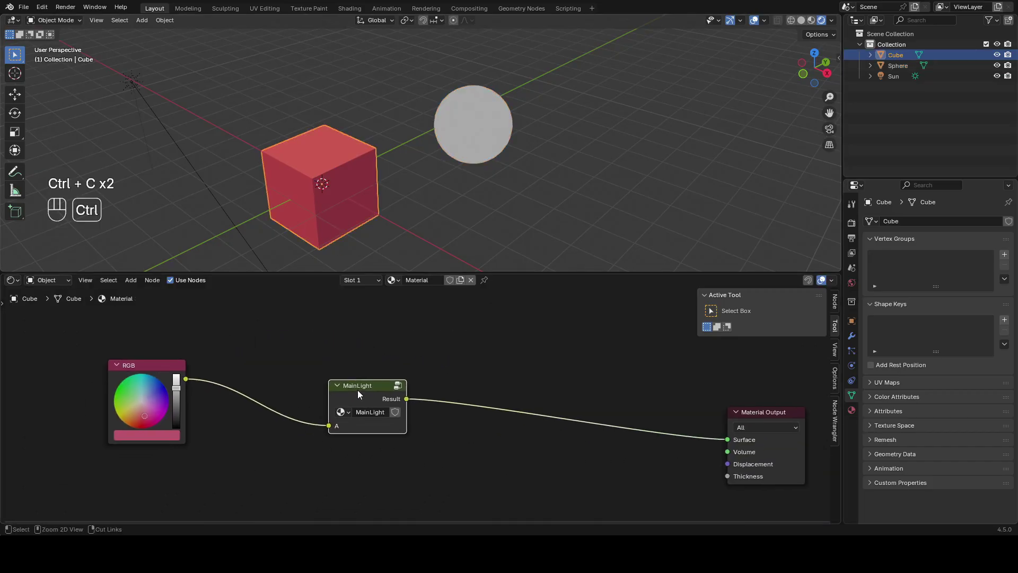
{"action": "key", "text": "ctrl+c"}
{"action": "key", "text": "ctrl+c"}
{"action": "left_click", "coordinate": [475, 97]}
{"action": "scroll", "coordinate": [470, 372], "scroll_direction": "up", "scroll_amount": 2}
{"action": "key", "text": "ctrl+v"}
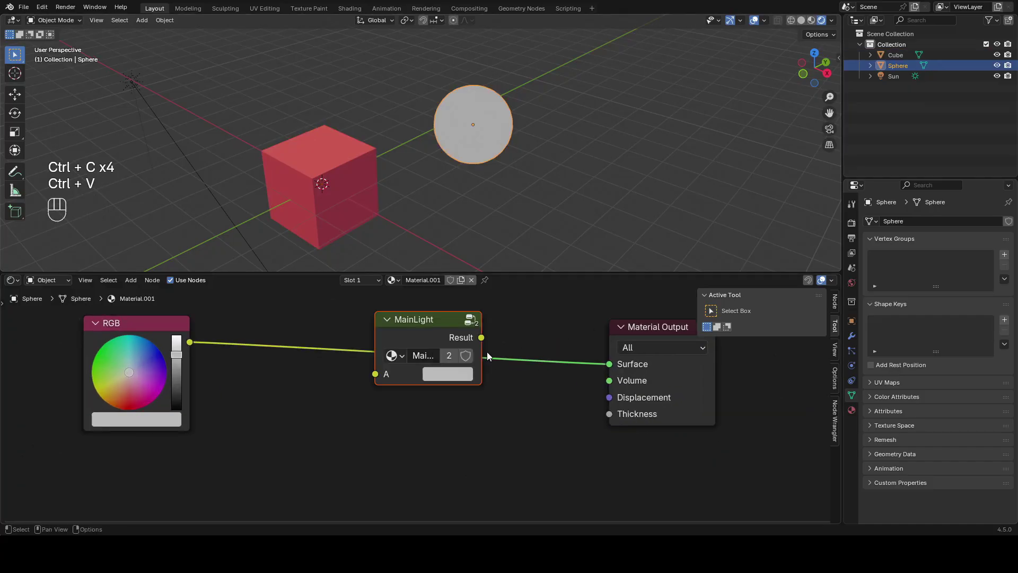
{"action": "key", "text": "g"}
{"action": "left_click", "coordinate": [396, 386]}
{"action": "key", "text": "g"}
{"action": "left_click", "coordinate": [388, 426]}
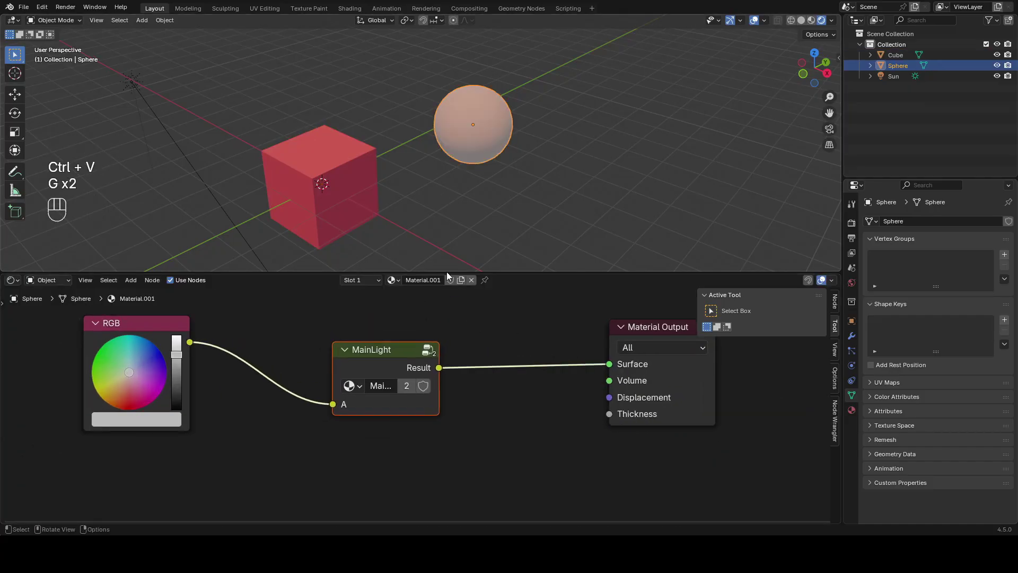
Inside the MainLight group, set the Multiply factor to 0.842 and fine-tune the Color Ramp
{"action": "key", "text": "Tab"}
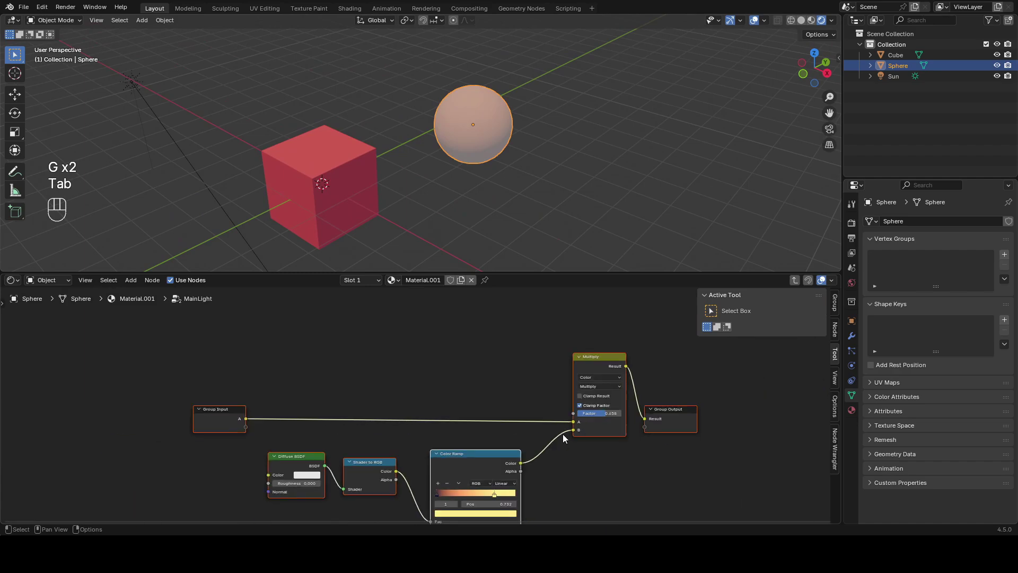
{"action": "left_click_drag", "start_coordinate": [631, 331], "coordinate": [649, 331]}
{"action": "middle_click_drag", "start_coordinate": [482, 161], "coordinate": [504, 160], "text": "shift"}
{"action": "mouse_move", "coordinate": [423, 434]}
{"action": "left_mouse_down"}
{"action": "mouse_move", "coordinate": [440, 435]}
{"action": "mouse_move", "coordinate": [428, 436]}
{"action": "left_mouse_up"}
{"action": "middle_click_drag", "start_coordinate": [505, 230], "coordinate": [552, 164]}
Rotate the red sun light freely with trackball rotation to change the shading on the cube and sphere
{"action": "left_click", "coordinate": [155, 82]}
{"action": "key", "text": "r"}
{"action": "key", "text": "r"}
{"action": "key", "text": "r"}
{"action": "key", "text": "r"}
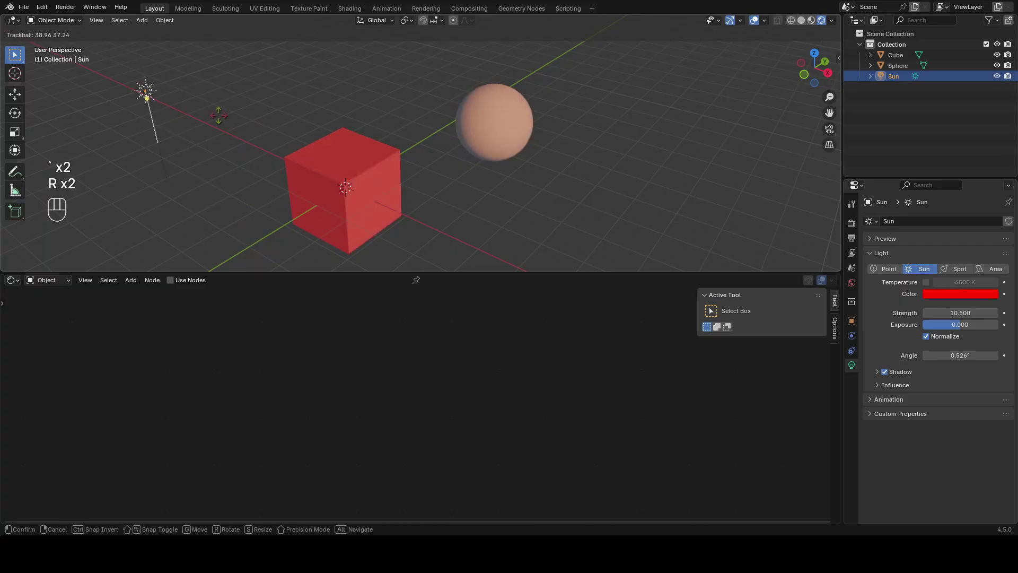
{"action": "left_click", "coordinate": [265, 120]}
{"action": "left_click", "coordinate": [380, 199]}
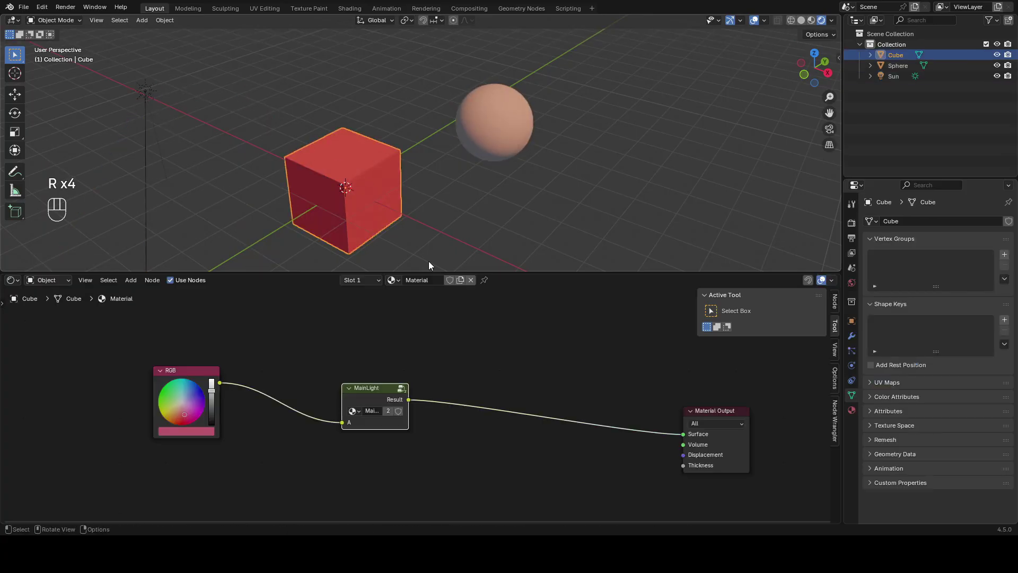
{"action": "key", "text": "Tab"}
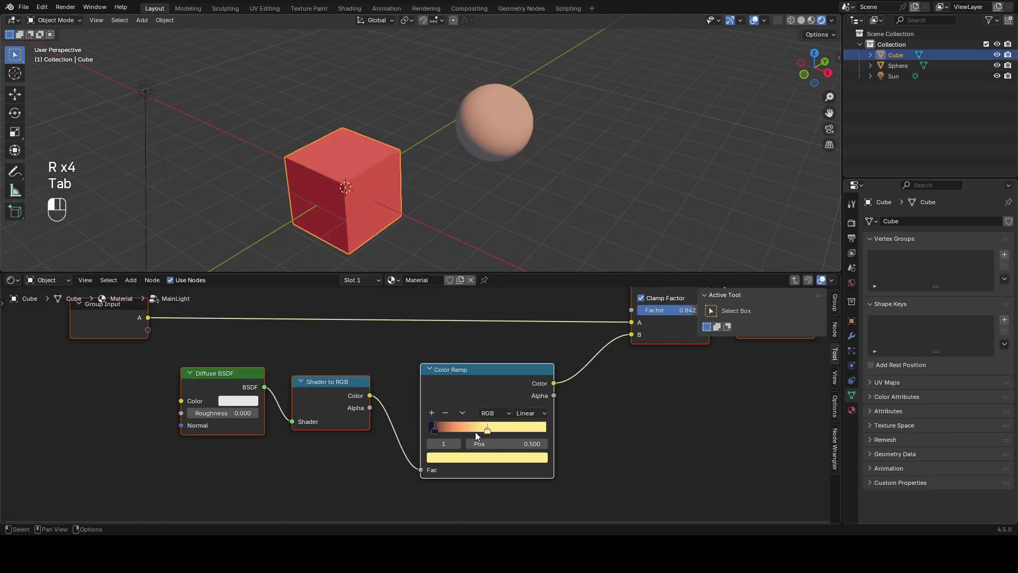
{"action": "left_click", "coordinate": [517, 458]}
{"action": "key", "text": "Escape"}
{"action": "key", "text": "Tab"}
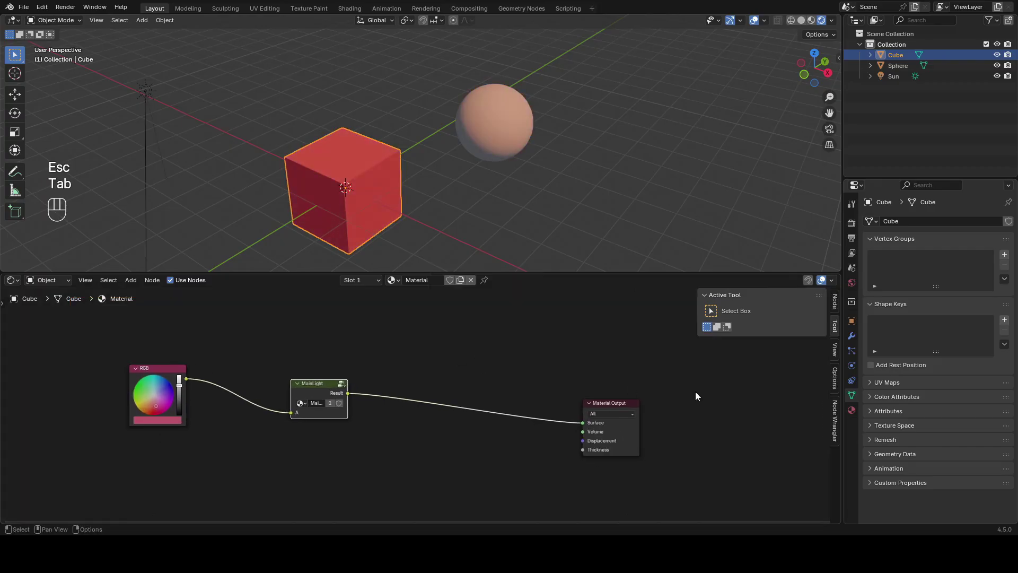
{"action": "key", "text": "g"}
{"action": "scroll", "coordinate": [534, 167], "scroll_direction": "down", "scroll_amount": 2}
{"action": "key", "text": "grave"}
{"action": "key", "text": "grave"}
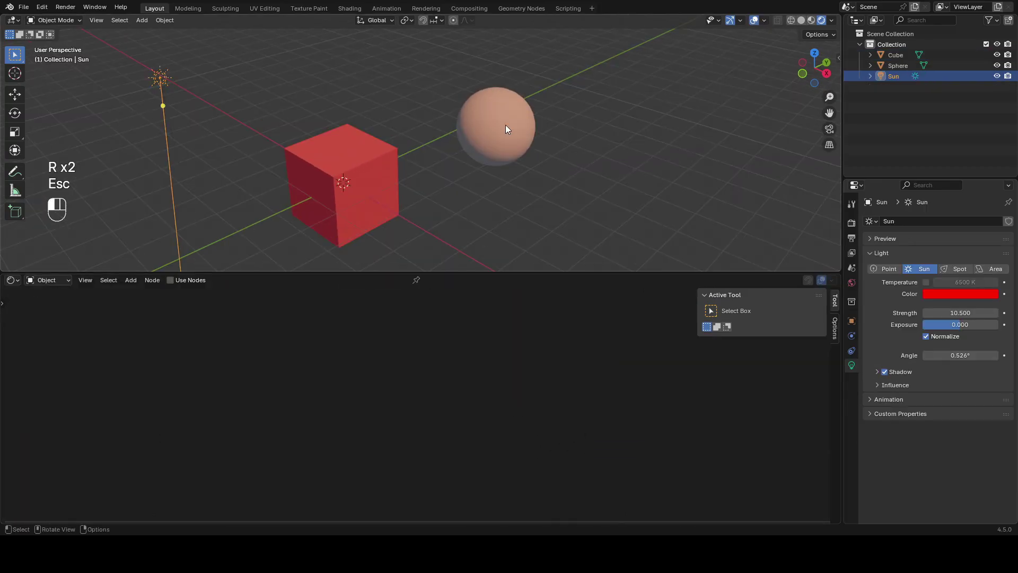
Rotate the red sun light with trackball rotation until it shines sideways, leaving the cube's right face in shadow
{"action": "left_click", "coordinate": [506, 127]}
{"action": "middle_click_drag", "start_coordinate": [572, 134], "coordinate": [582, 135]}
{"action": "left_click", "coordinate": [154, 81]}
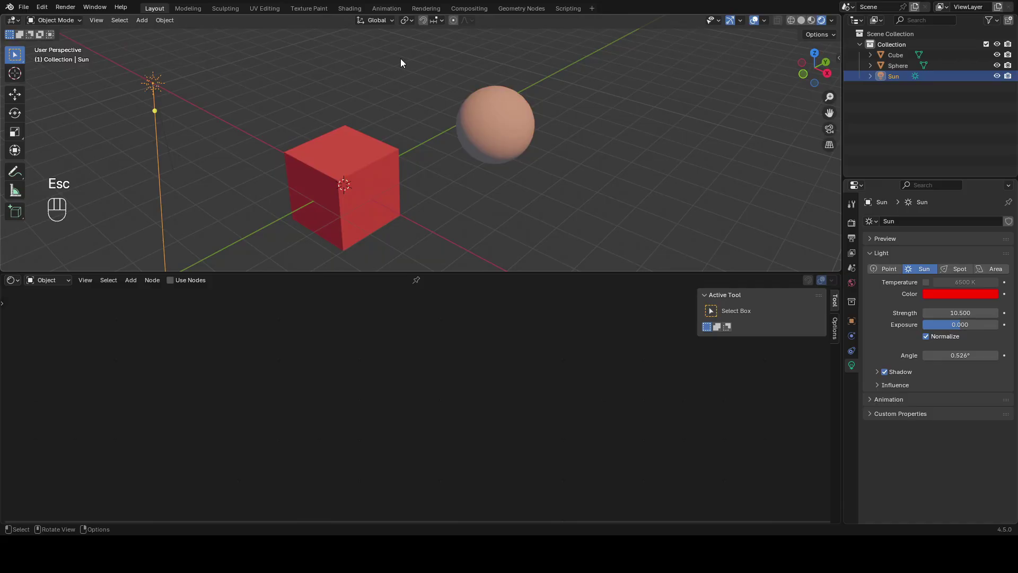
{"action": "key", "text": "r"}
{"action": "key", "text": "r"}
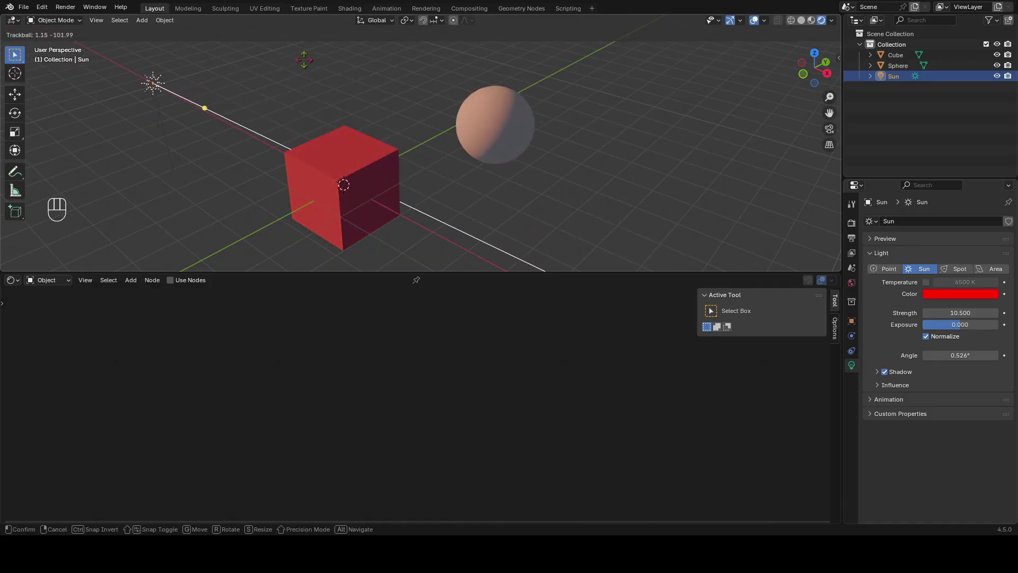
{"action": "left_click", "coordinate": [507, 147]}
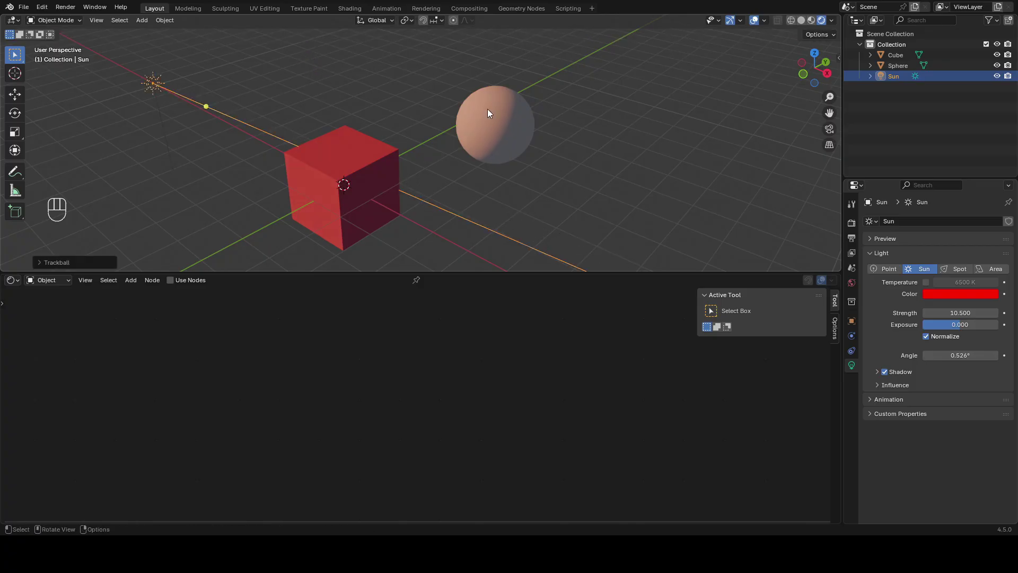
Enlarge the 3D viewport, add a second sun light and move it to the left of the cube
{"action": "left_click", "coordinate": [528, 138]}
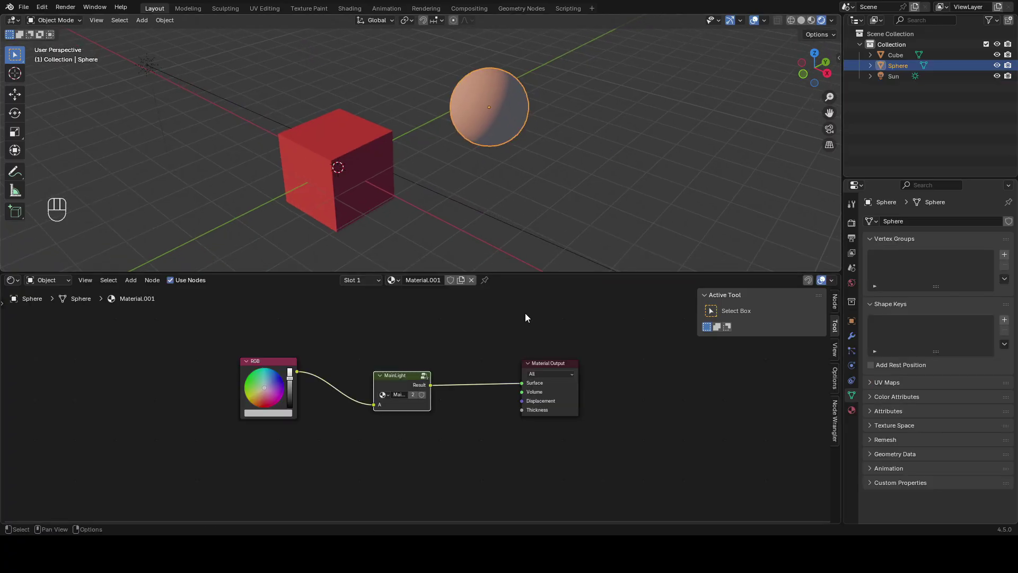
{"action": "left_click_drag", "start_coordinate": [654, 272], "coordinate": [654, 404]}
{"action": "key", "text": "shift+a"}
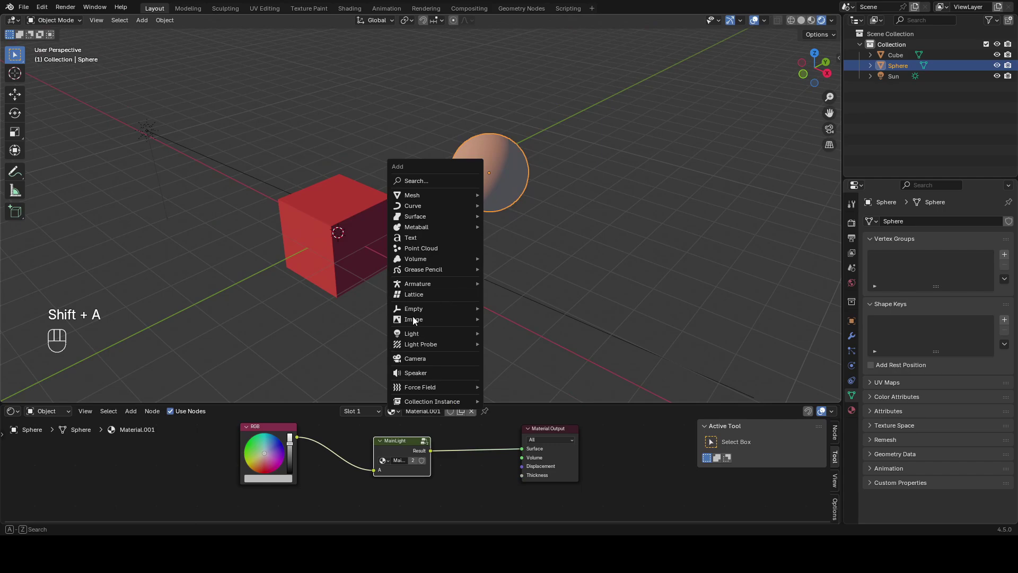
{"action": "mouse_move", "coordinate": [451, 334]}
{"action": "left_click", "coordinate": [531, 344]}
{"action": "key", "text": "g"}
{"action": "left_click", "coordinate": [315, 271]}
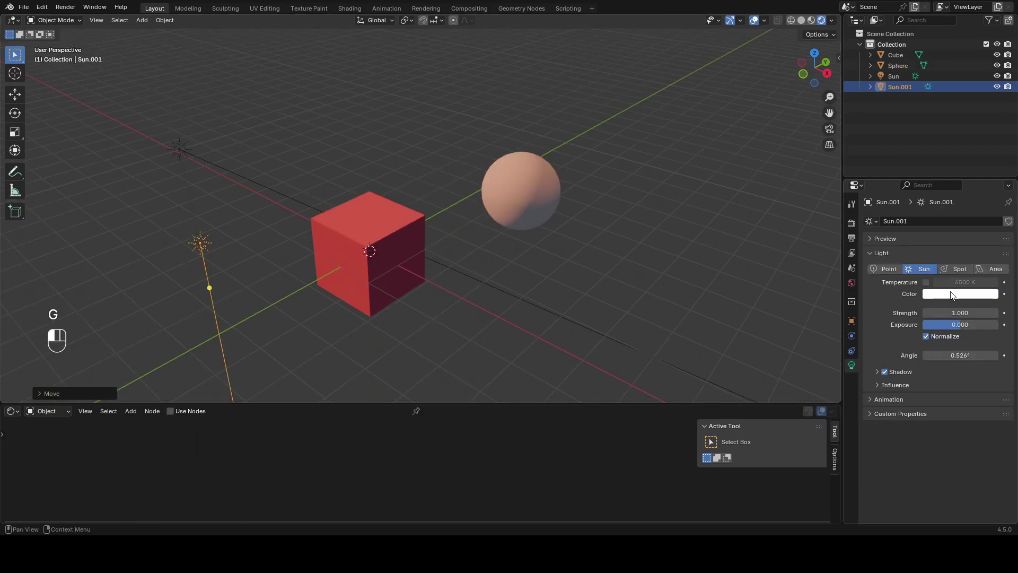
Set the second sun light's colour to pure blue
{"action": "left_click", "coordinate": [960, 294]}
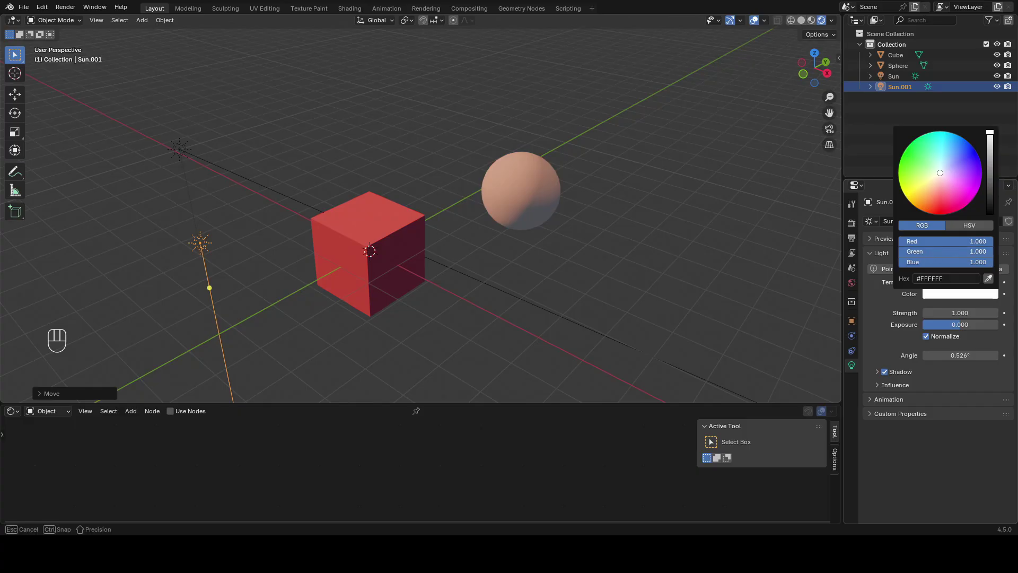
{"action": "left_click_drag", "start_coordinate": [949, 252], "coordinate": [857, 251]}
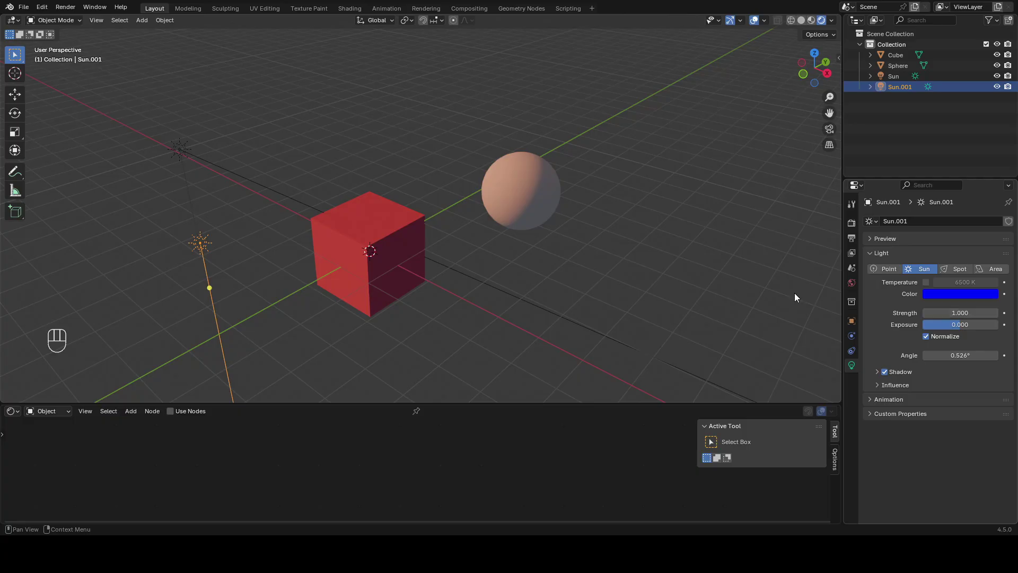
{"action": "middle_click_drag", "start_coordinate": [594, 180], "coordinate": [566, 211]}
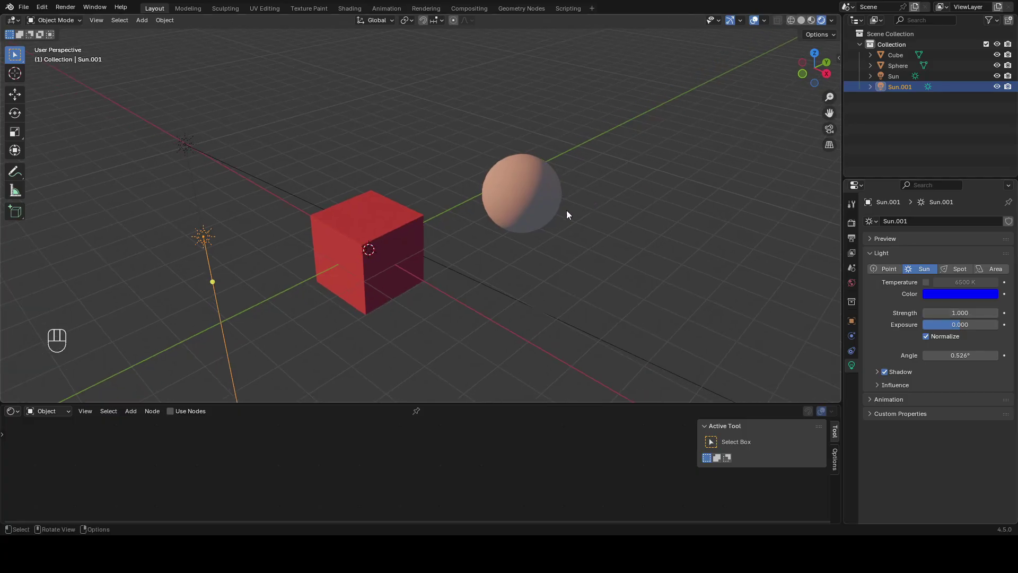
Select the cube, enlarge its shader editor and move the Material Output node farther from the MainLight group
{"action": "left_click", "coordinate": [371, 234]}
{"action": "middle_click_drag", "start_coordinate": [372, 233], "coordinate": [438, 237]}
{"action": "left_click_drag", "start_coordinate": [528, 409], "coordinate": [516, 262]}
{"action": "middle_click_drag", "start_coordinate": [589, 366], "coordinate": [524, 342]}
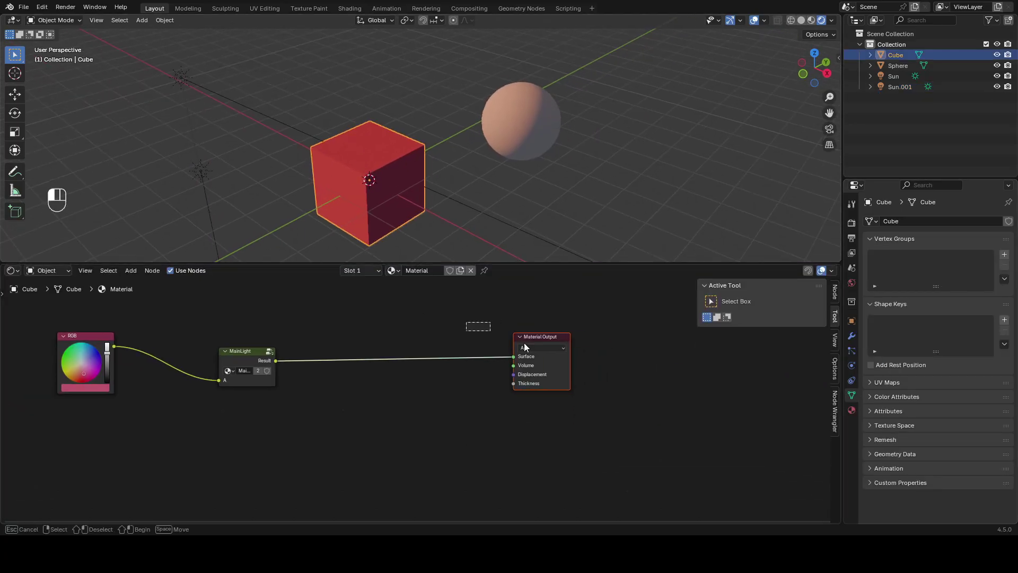
{"action": "key", "text": "g"}
{"action": "left_click", "coordinate": [562, 395]}
Copy the Diffuse BSDF and Shader to RGB nodes from inside the MainLight group and paste them below that group in the cube's material
{"action": "left_click", "coordinate": [247, 353]}
{"action": "key", "text": "Tab"}
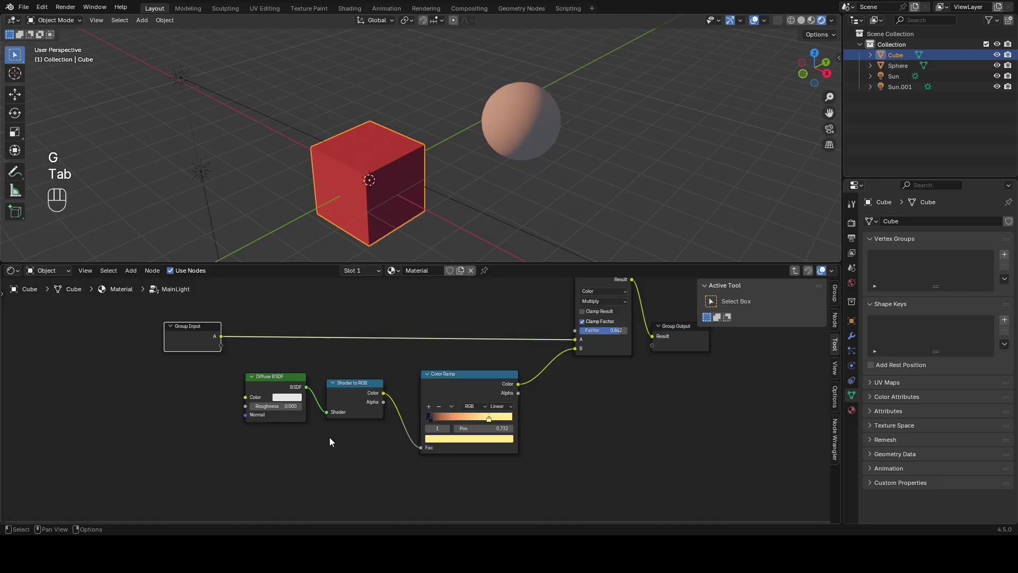
{"action": "key", "text": "Tab"}
{"action": "middle_click_drag", "start_coordinate": [334, 366], "coordinate": [345, 350]}
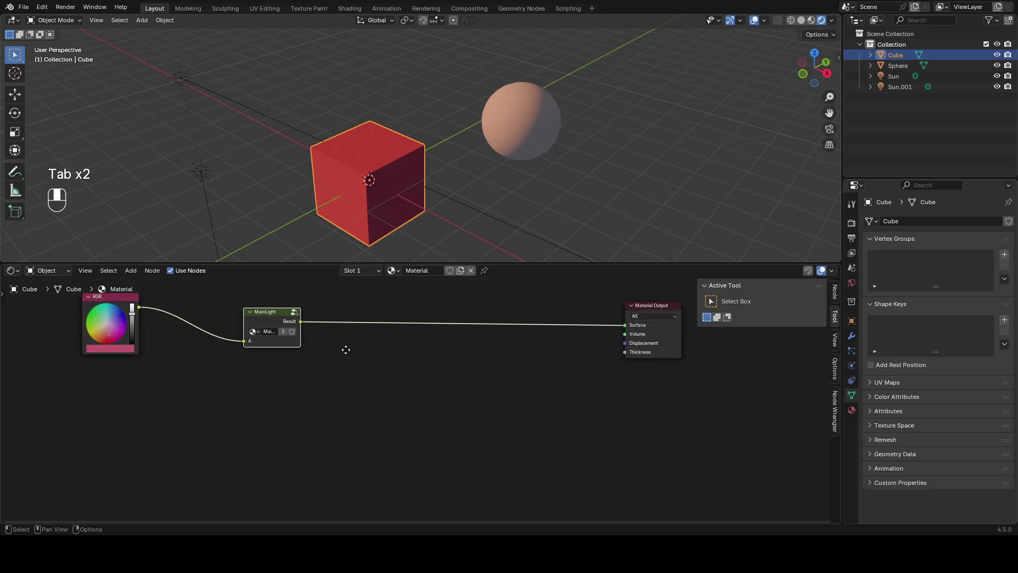
{"action": "key", "text": "Tab"}
{"action": "scroll", "coordinate": [430, 401], "scroll_direction": "up", "scroll_amount": 1}
{"action": "left_click", "coordinate": [335, 389]}
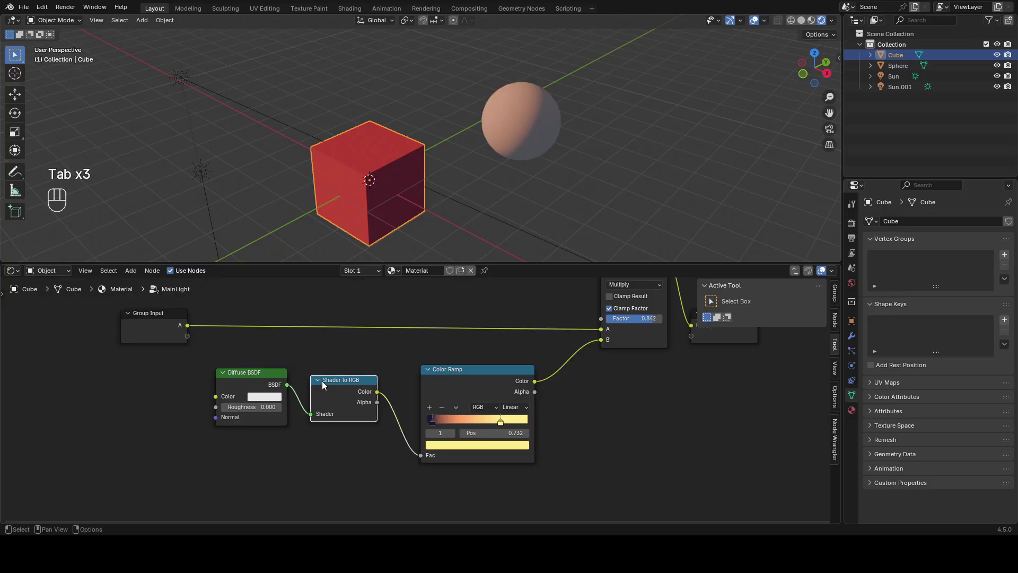
{"action": "key", "text": "ctrl+c"}
{"action": "key", "text": "ctrl+c"}
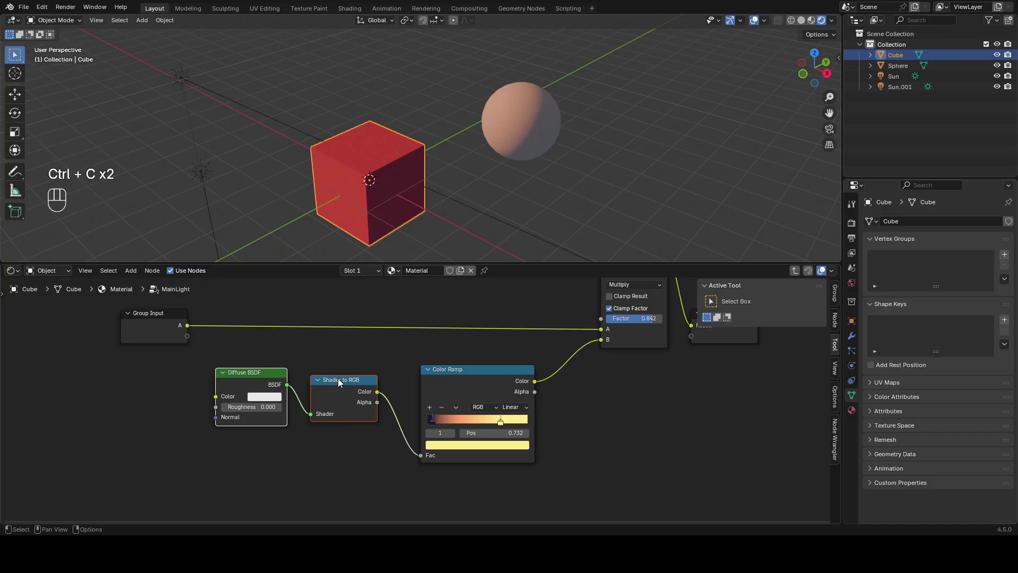
{"action": "key", "text": "Tab"}
{"action": "key", "text": "ctrl+v"}
{"action": "key", "text": "g"}
{"action": "left_click", "coordinate": [265, 440]}
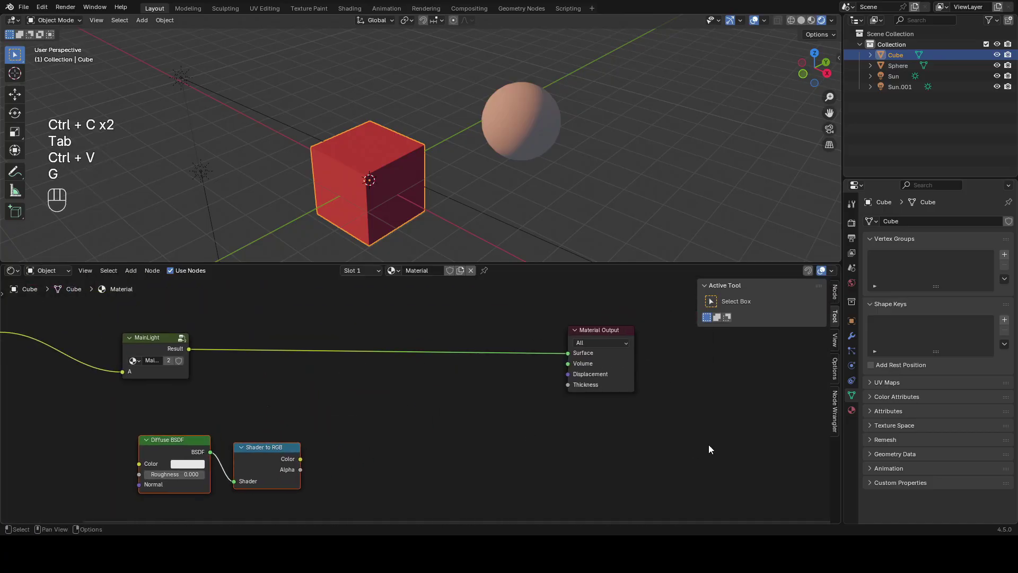
Reposition the Material Output node to leave room for more nodes
{"action": "left_click", "coordinate": [599, 330]}
{"action": "key", "text": "g"}
{"action": "scroll", "coordinate": [403, 413], "scroll_direction": "up", "scroll_amount": 2}
Try previewing the pasted Shader to RGB node's colour output directly on the cube
{"action": "left_click_drag", "start_coordinate": [376, 409], "coordinate": [404, 415]}
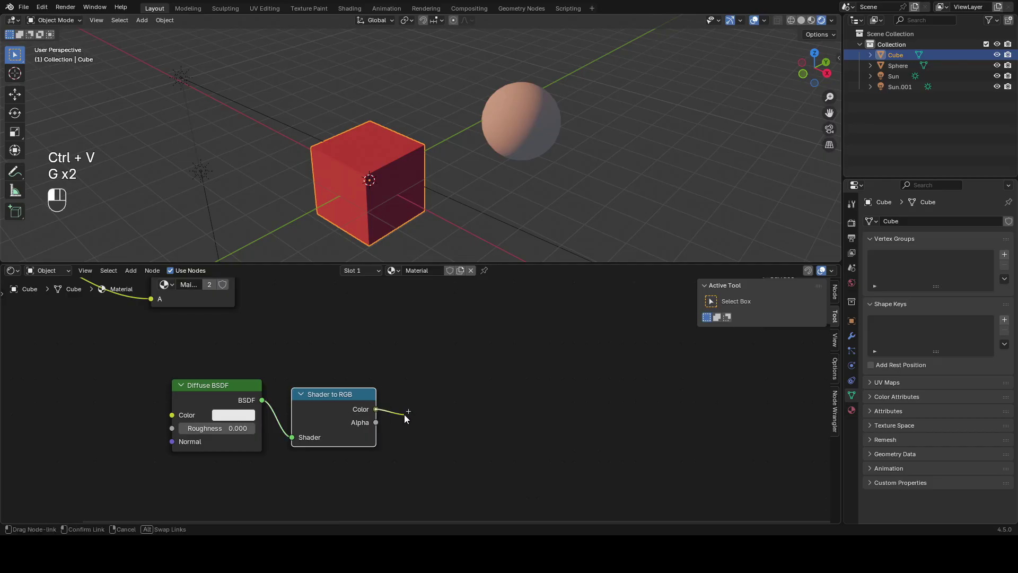
{"action": "left_click", "coordinate": [343, 408], "text": "ctrl+shift"}
{"action": "key", "text": "ctrl+z"}
Add a Separate Color node fed by the Shader to RGB colour output and shift the three-node chain to the left
{"action": "left_click_drag", "start_coordinate": [361, 399], "coordinate": [434, 364]}
{"action": "type", "text": "separate c"}
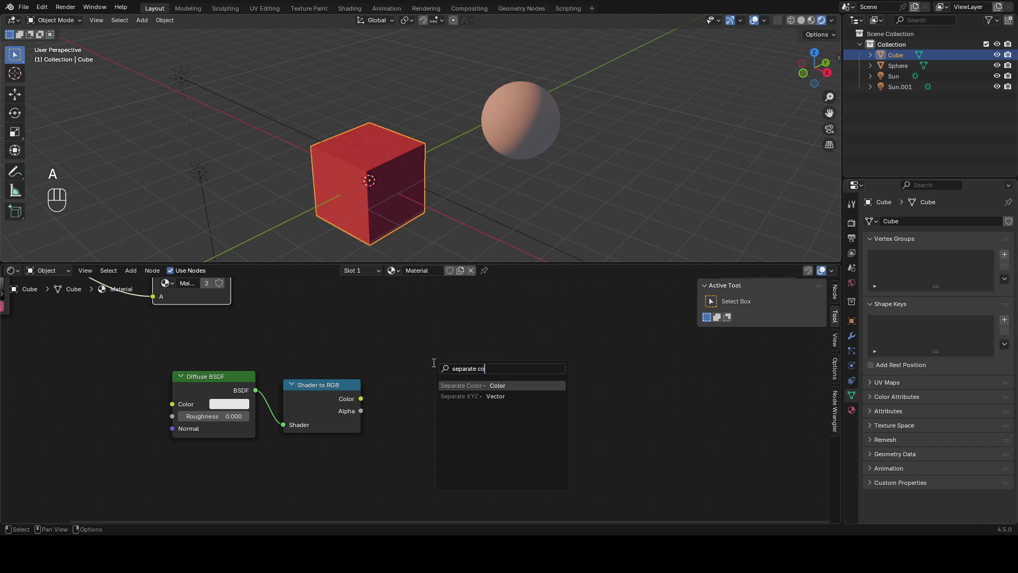
{"action": "type", "text": "o"}
{"action": "key", "text": "Return"}
{"action": "left_click", "coordinate": [402, 380]}
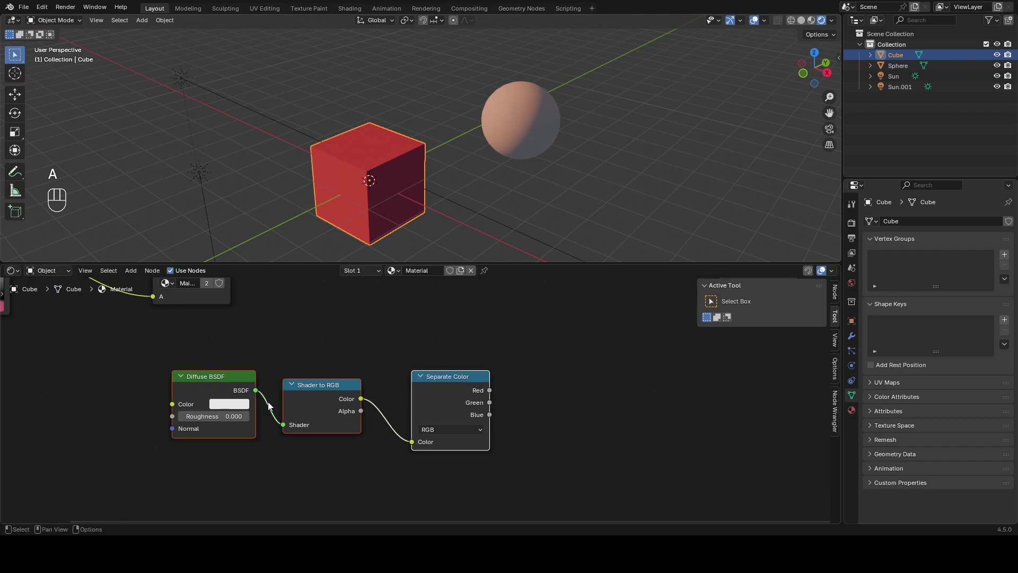
{"action": "key", "text": "g"}
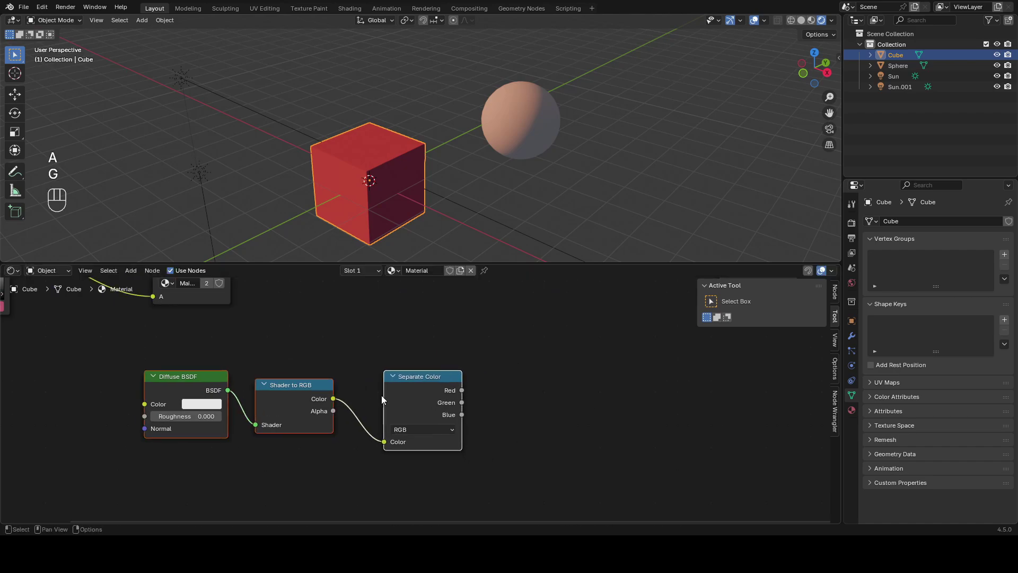
{"action": "left_click", "coordinate": [199, 168]}
{"action": "key", "text": "g"}
{"action": "key", "text": "Escape"}
{"action": "key", "text": "g"}
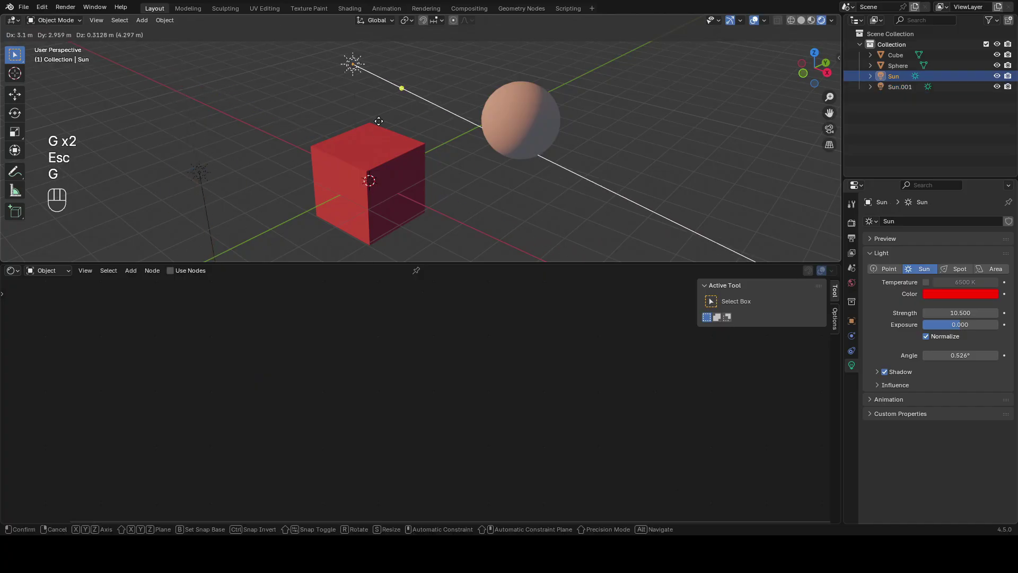
{"action": "key", "text": "Escape"}
{"action": "key", "text": "g"}
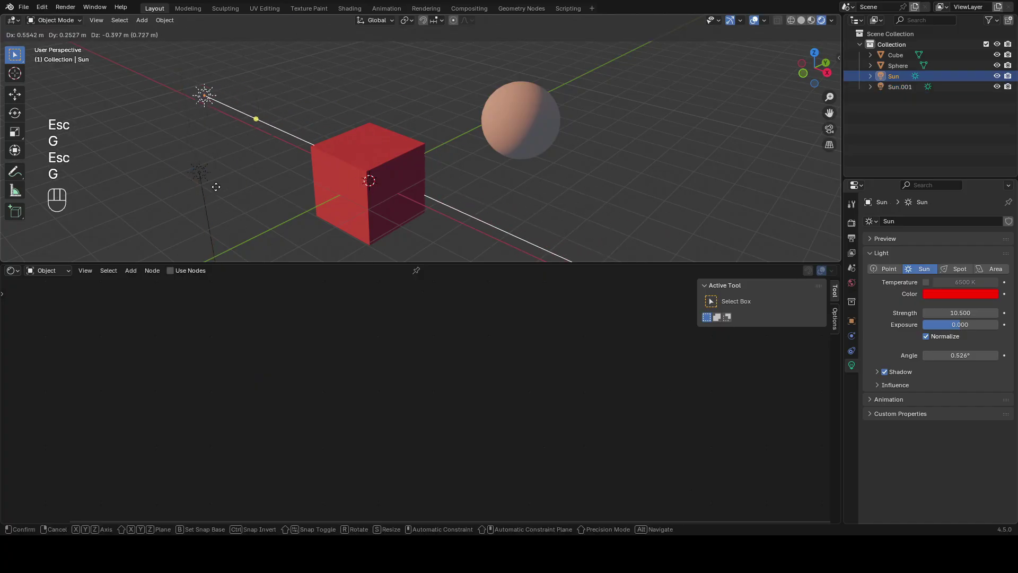
{"action": "key", "text": "Escape"}
{"action": "key", "text": "g"}
{"action": "key", "text": "Escape"}
On the cube's material, move Separate Color closer to Shader to RGB and add a Color Ramp driven by its Blue output
{"action": "left_click", "coordinate": [377, 203]}
{"action": "left_click_drag", "start_coordinate": [427, 391], "coordinate": [450, 383]}
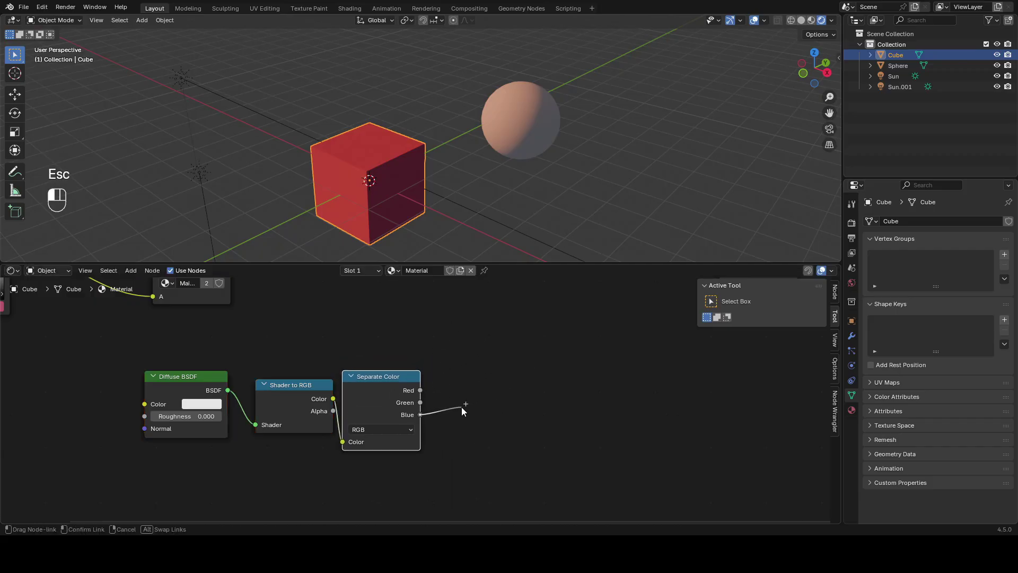
{"action": "left_click_drag", "start_coordinate": [422, 418], "coordinate": [504, 360]}
{"action": "type", "text": "colorr"}
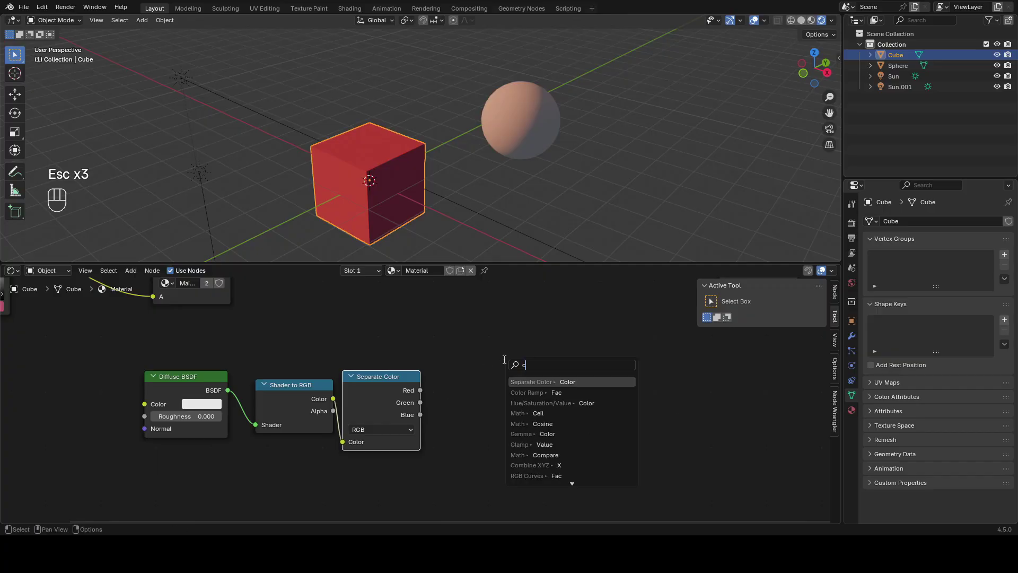
{"action": "key", "text": "Return"}
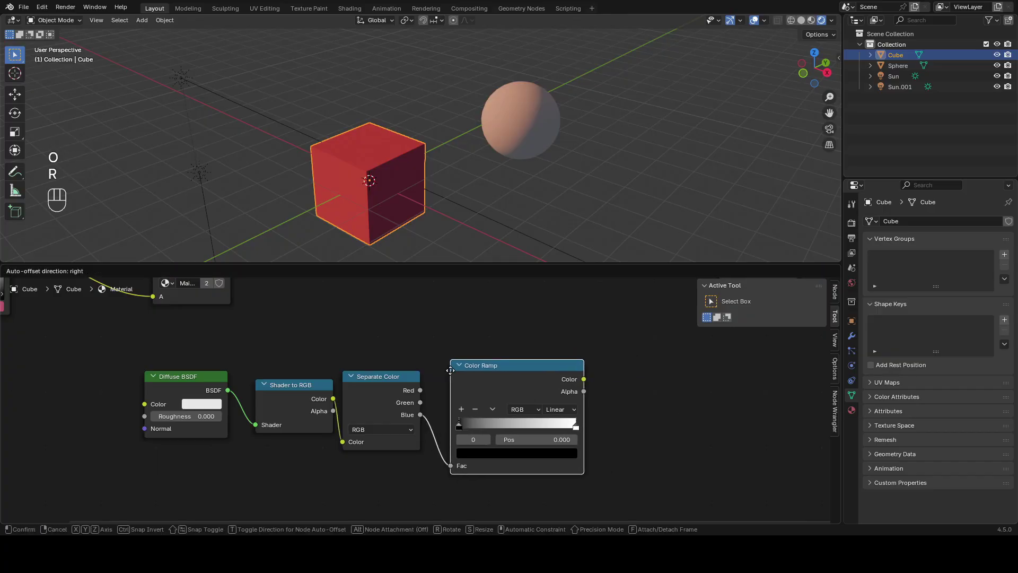
{"action": "left_click", "coordinate": [506, 392]}
{"action": "scroll", "coordinate": [518, 371], "scroll_direction": "down", "scroll_amount": 3}
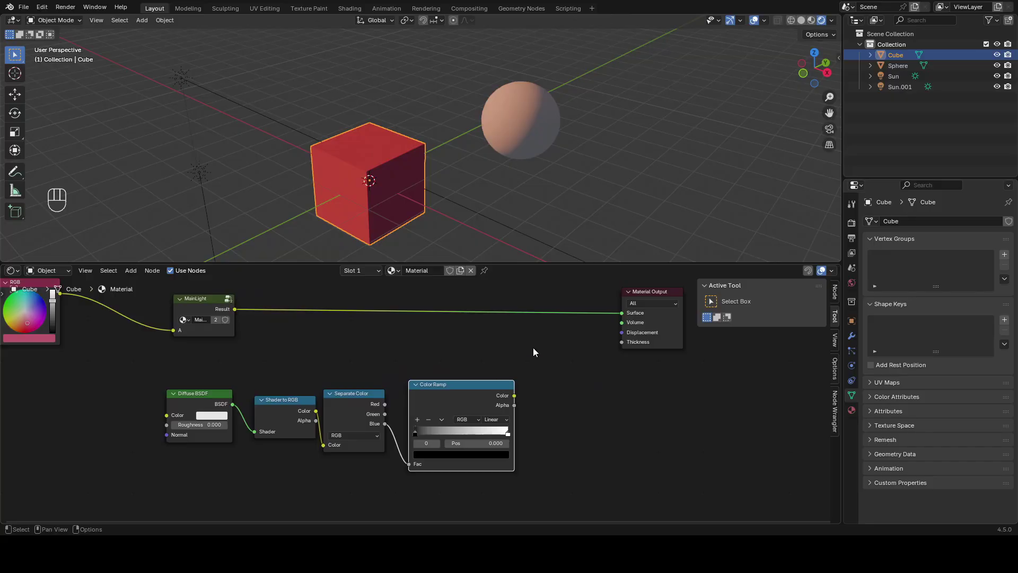
Preview the Color Ramp on the cube and test its response by temporarily rotating the blue sun light with trackball rotation
{"action": "left_click", "coordinate": [465, 399], "text": "ctrl+shift"}
{"action": "left_click", "coordinate": [909, 87]}
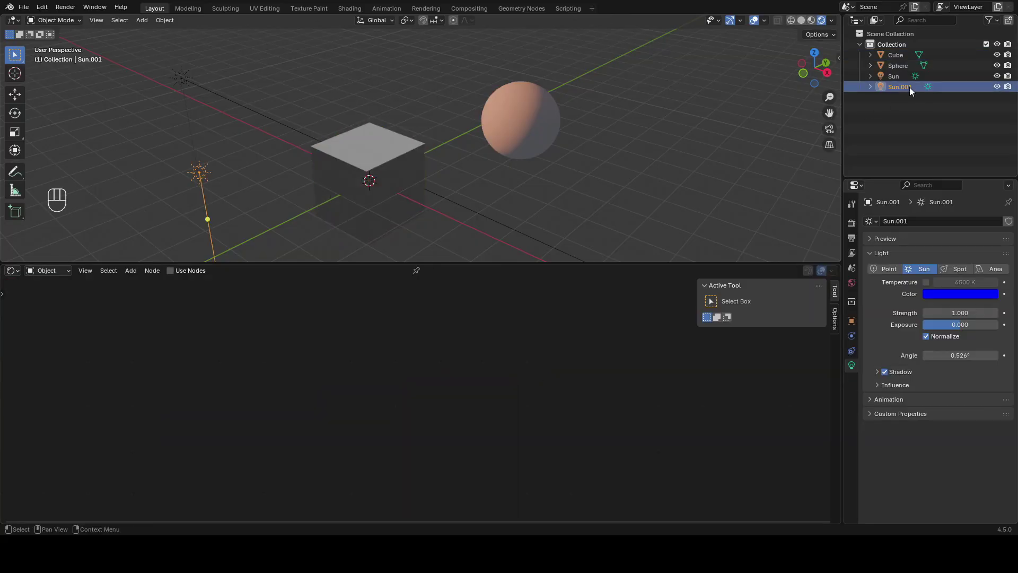
{"action": "key", "text": "r"}
{"action": "key", "text": "r"}
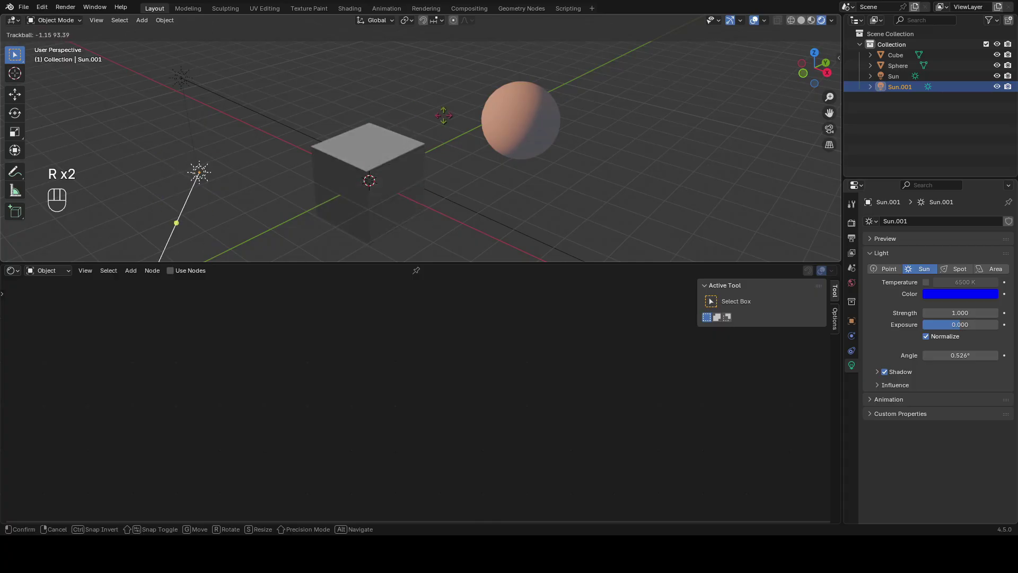
{"action": "key", "text": "Escape"}
Feed the cube's Color Ramp from the Red output and test it by temporarily rotating the red sun light with trackball rotation
{"action": "left_click", "coordinate": [401, 193]}
{"action": "left_click_drag", "start_coordinate": [347, 419], "coordinate": [322, 449]}
{"action": "key", "text": "Escape"}
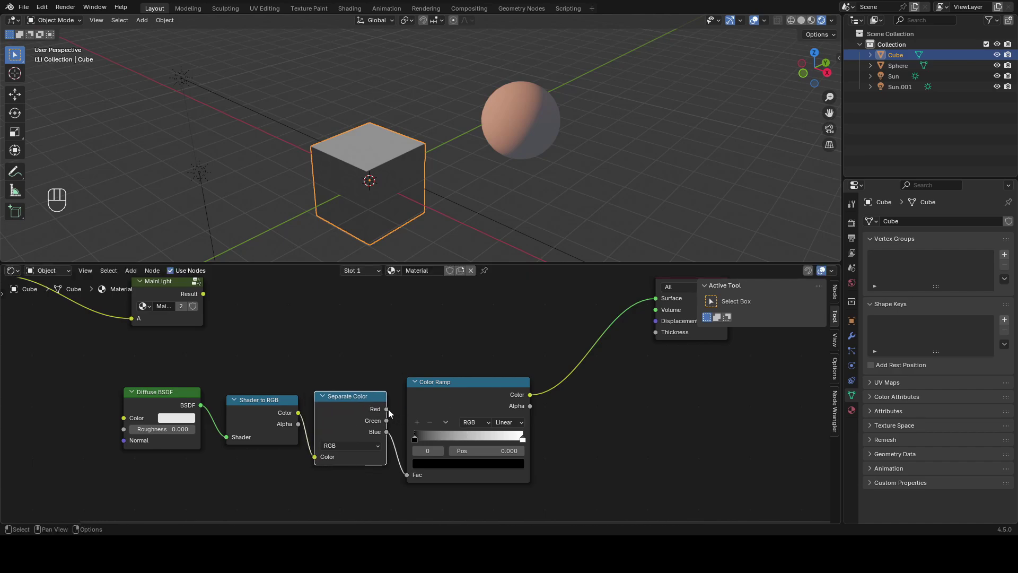
{"action": "left_click_drag", "start_coordinate": [418, 476], "coordinate": [415, 469]}
{"action": "left_click", "coordinate": [893, 76]}
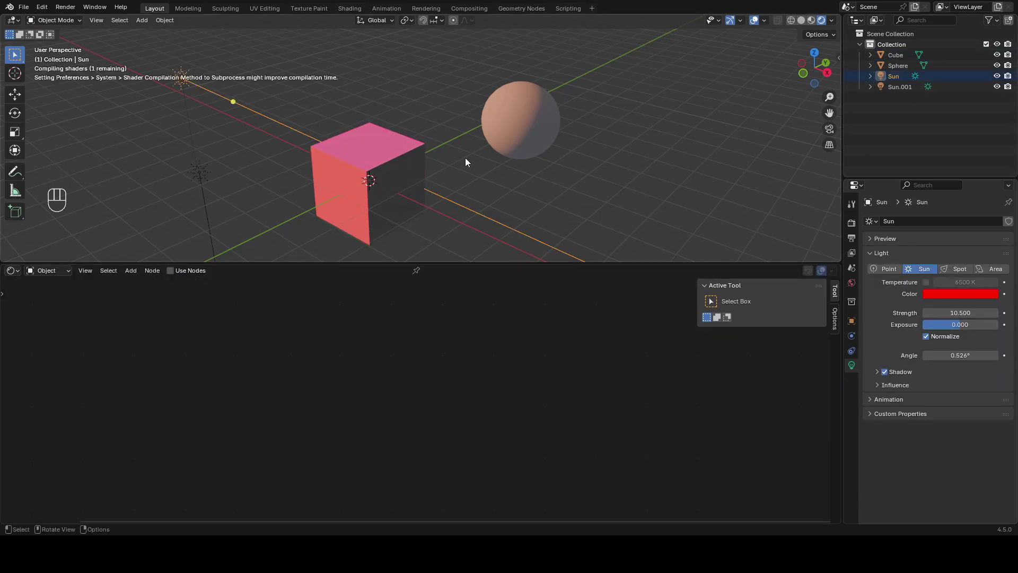
{"action": "key", "text": "r"}
{"action": "key", "text": "r"}
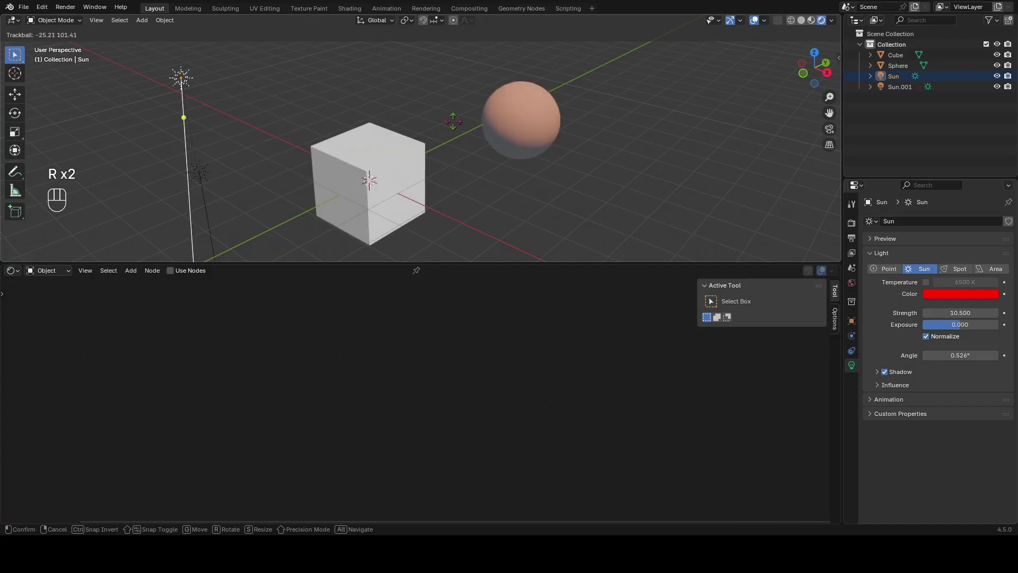
{"action": "key", "text": "Escape"}
{"action": "left_click", "coordinate": [176, 184]}
Reconnect the Color Ramp's factor to the Blue output of Separate Color in the cube's material
{"action": "left_click", "coordinate": [381, 181]}
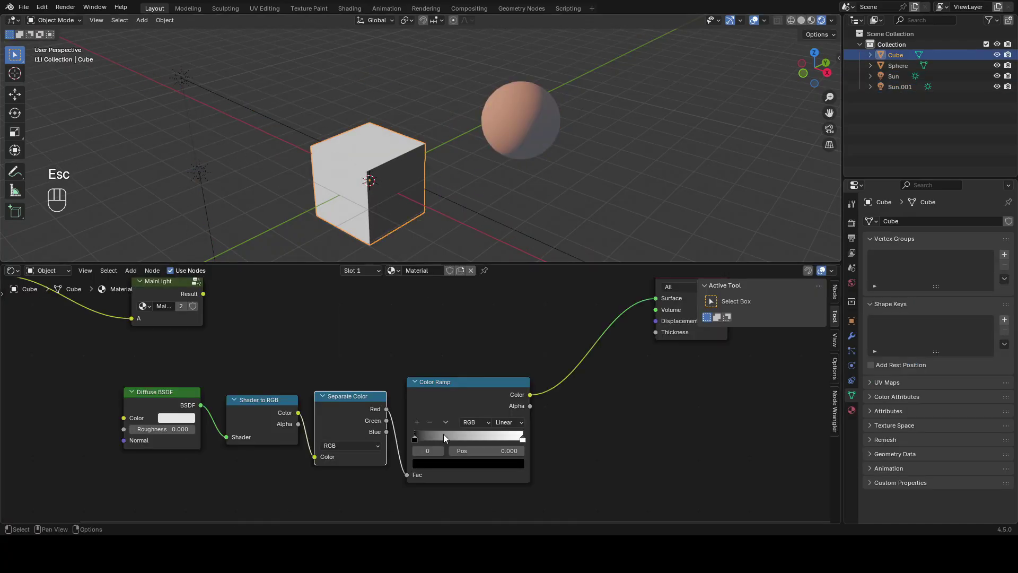
{"action": "left_click_drag", "start_coordinate": [416, 485], "coordinate": [409, 473]}
{"action": "key", "text": "ctrl+x"}
Add a Screen mix node between the node chains and Material Output, with the MainLight result feeding its A input
{"action": "scroll", "coordinate": [407, 336], "scroll_direction": "down", "scroll_amount": 1}
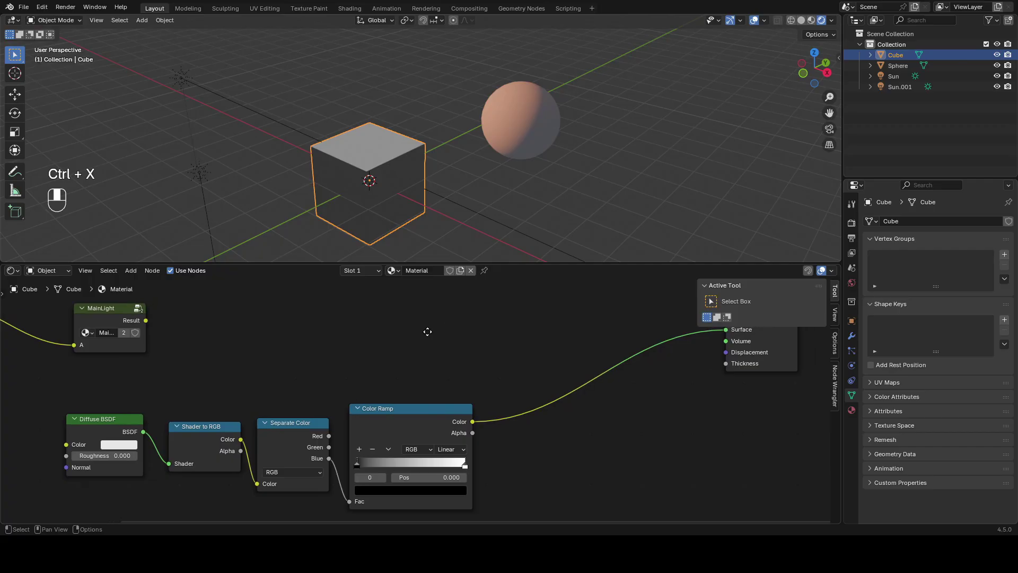
{"action": "middle_click_drag", "start_coordinate": [406, 336], "coordinate": [409, 337]}
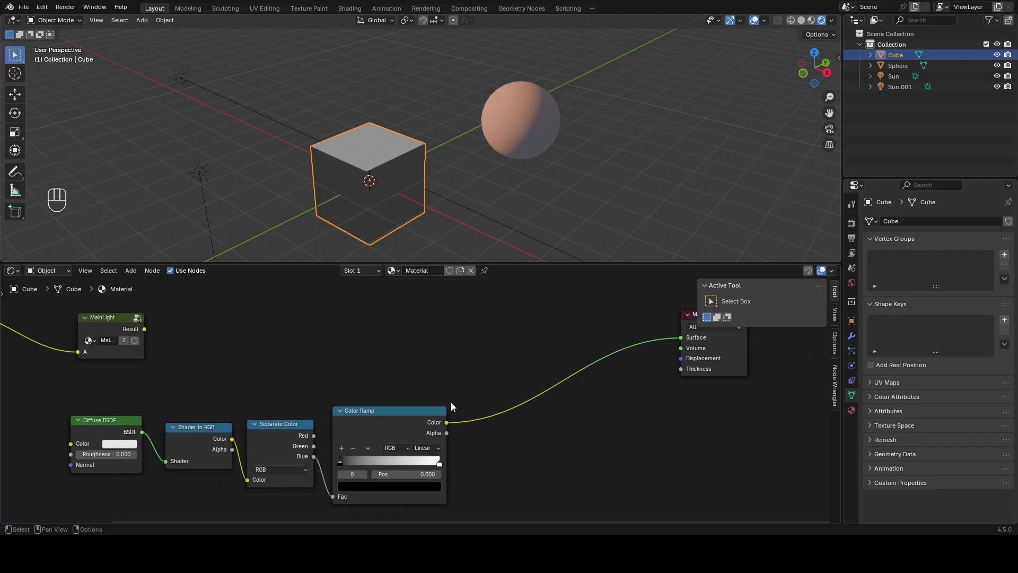
{"action": "key", "text": "shift+a"}
{"action": "type", "text": "scree"}
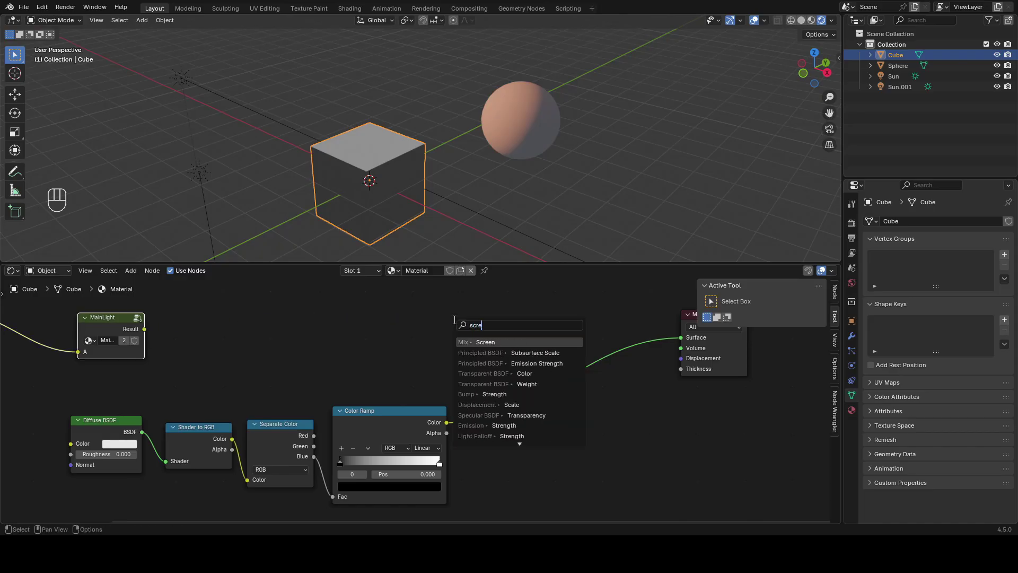
{"action": "left_click", "coordinate": [509, 343]}
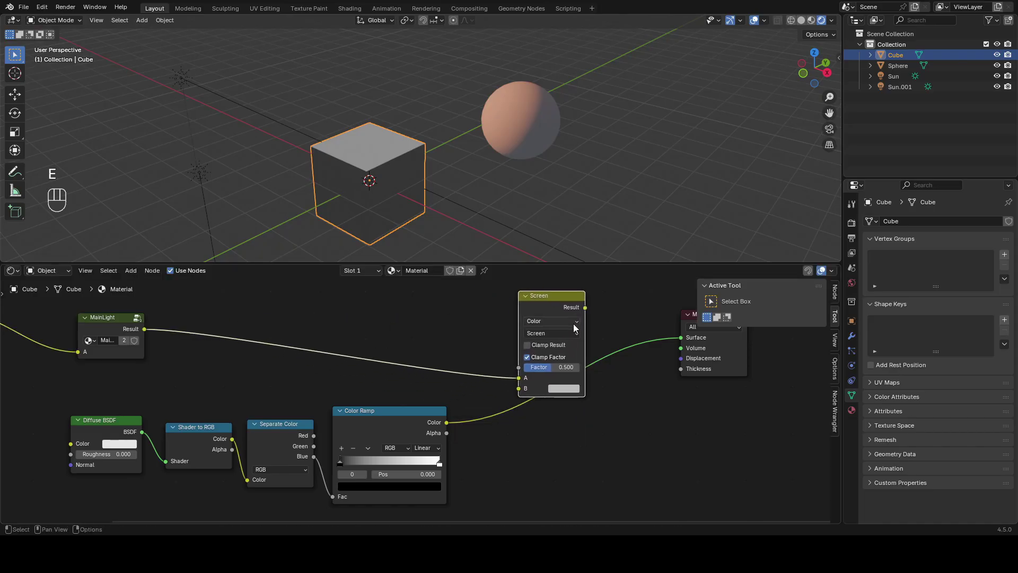
{"action": "left_click", "coordinate": [535, 320]}
{"action": "middle_click_drag", "start_coordinate": [534, 320], "coordinate": [508, 323]}
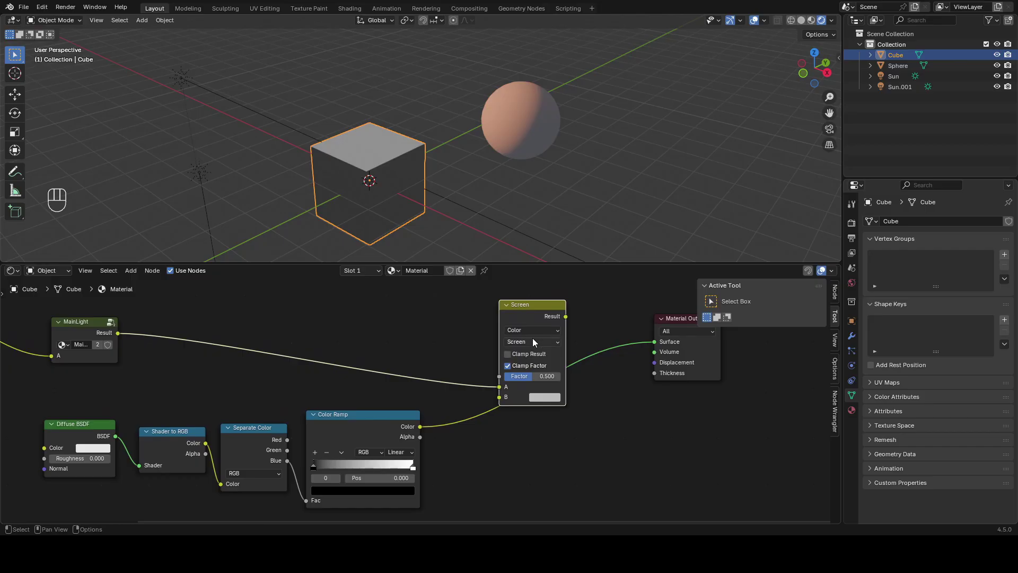
Connect the Color Ramp's colour to the Screen node's B input and send the Screen result to the material output
{"action": "middle_click_drag", "start_coordinate": [103, 330], "coordinate": [245, 330]}
{"action": "left_click_drag", "start_coordinate": [245, 330], "coordinate": [229, 330]}
{"action": "key", "text": "Escape"}
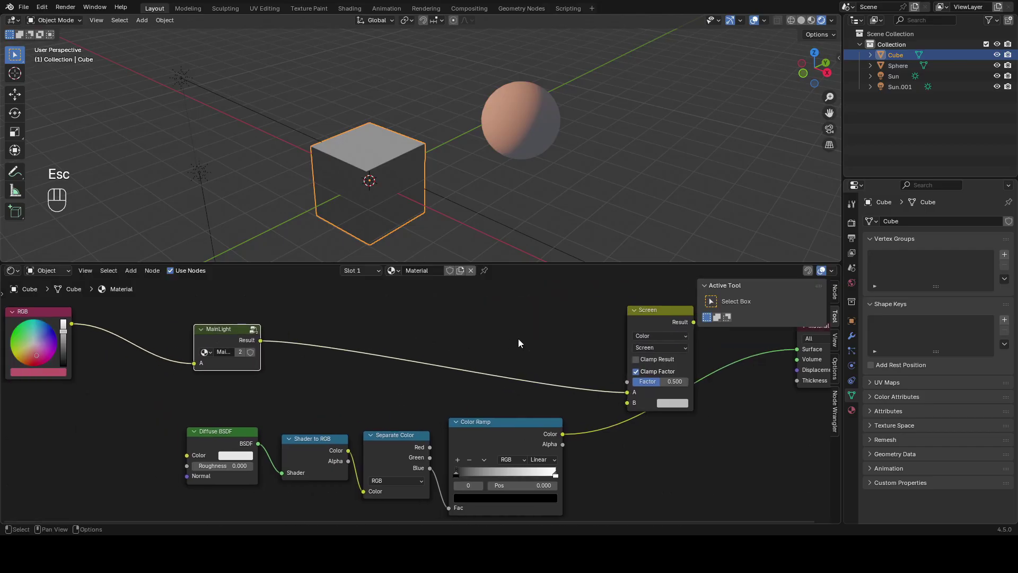
{"action": "middle_click_drag", "start_coordinate": [520, 336], "coordinate": [400, 319]}
{"action": "left_click_drag", "start_coordinate": [402, 418], "coordinate": [417, 439]}
{"action": "key", "text": "Escape"}
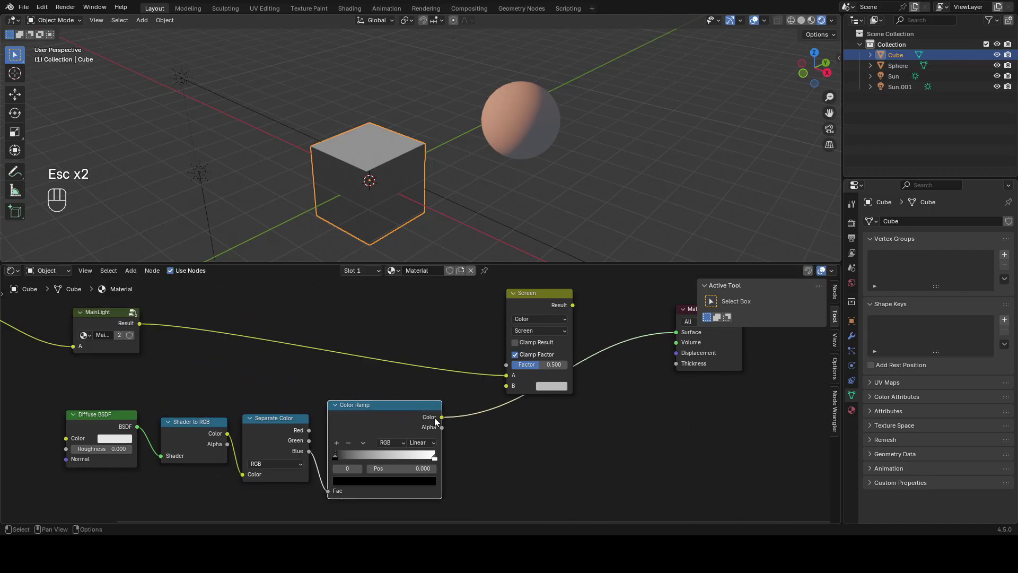
{"action": "left_click", "coordinate": [545, 311], "text": "ctrl+shift"}
Rotate the blue sun light with trackball rotation until it lights the cube's shadowed right face
{"action": "middle_click_drag", "start_coordinate": [591, 287], "coordinate": [378, 321]}
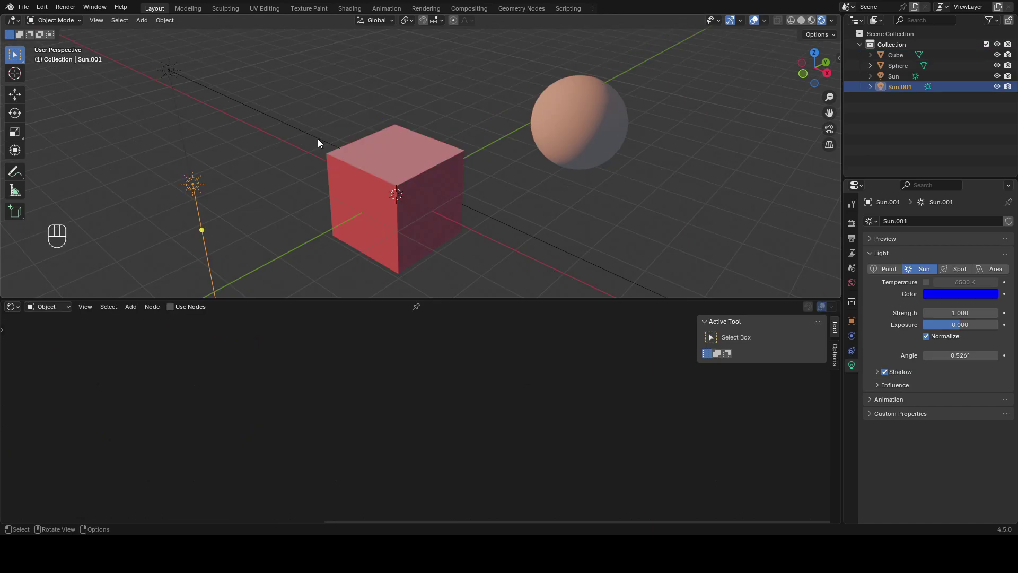
{"action": "key", "text": "r"}
{"action": "key", "text": "r"}
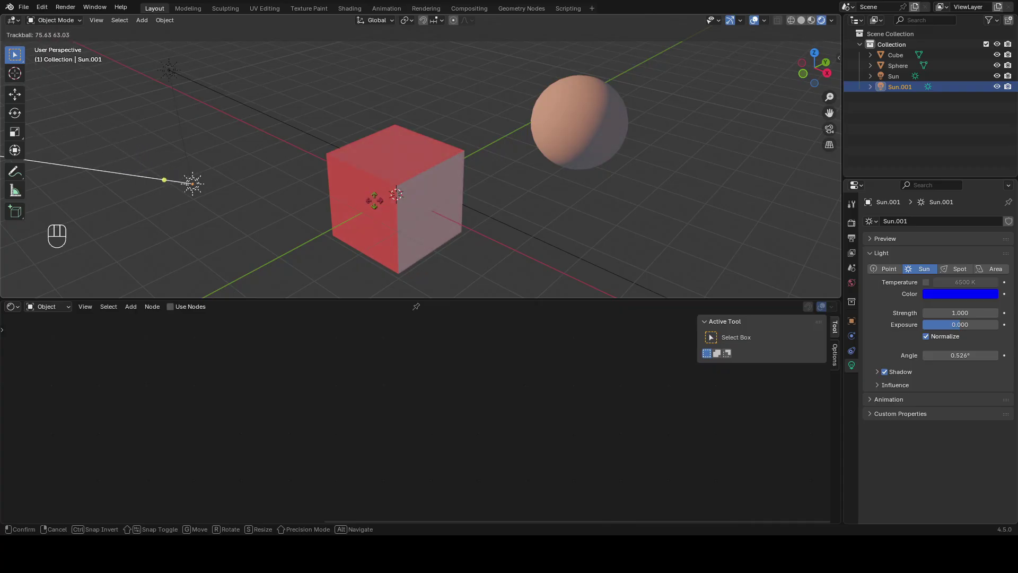
{"action": "left_click", "coordinate": [371, 207]}
Change the white end stop of the cube's Color Ramp to bright red, #FF2510FF
{"action": "left_click", "coordinate": [371, 207]}
{"action": "scroll", "coordinate": [454, 438], "scroll_direction": "up", "scroll_amount": 1}
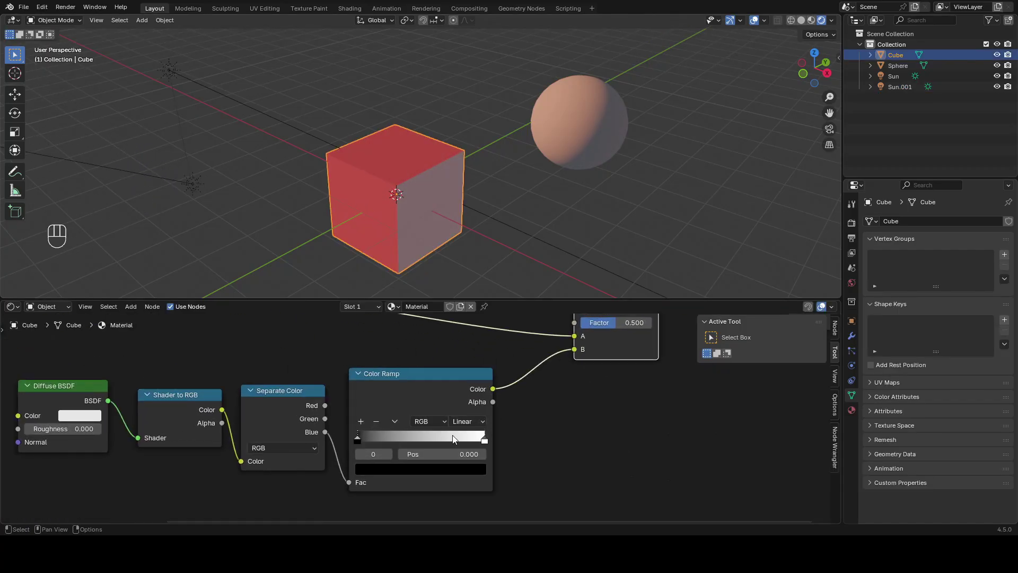
{"action": "left_click", "coordinate": [484, 440]}
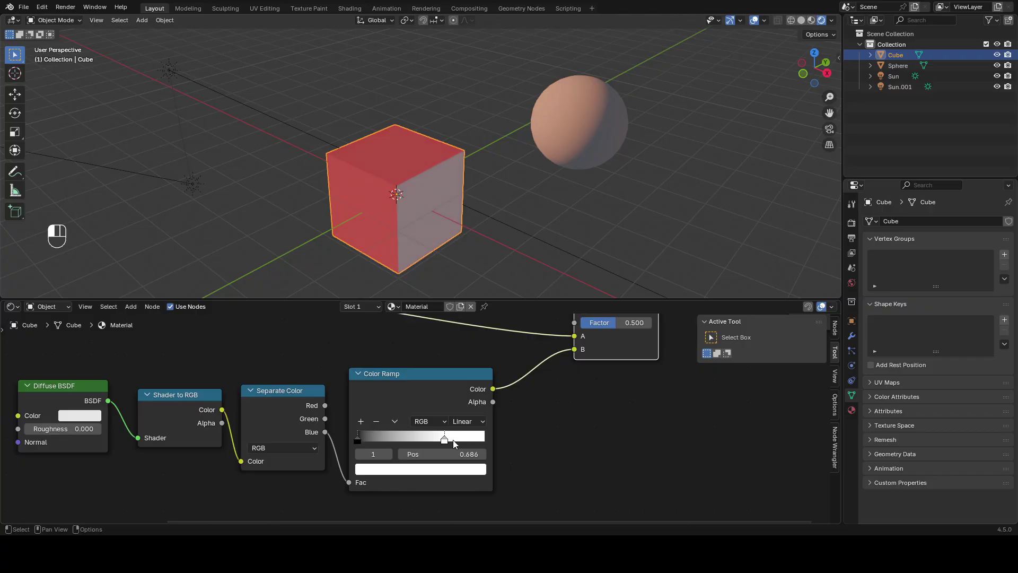
{"action": "left_click", "coordinate": [445, 472]}
{"action": "left_click_drag", "start_coordinate": [406, 319], "coordinate": [404, 364]}
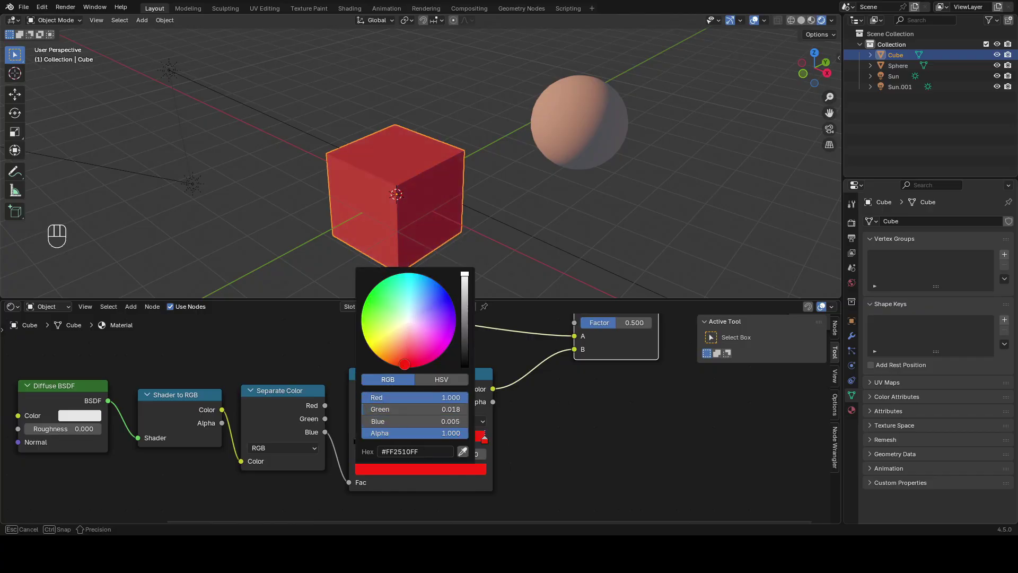
Change the red end stop of the cube's Color Ramp to light blue
{"action": "scroll", "coordinate": [681, 393], "scroll_direction": "down", "scroll_amount": 4}
{"action": "middle_click_drag", "start_coordinate": [681, 393], "coordinate": [564, 425]}
{"action": "left_click", "coordinate": [354, 478]}
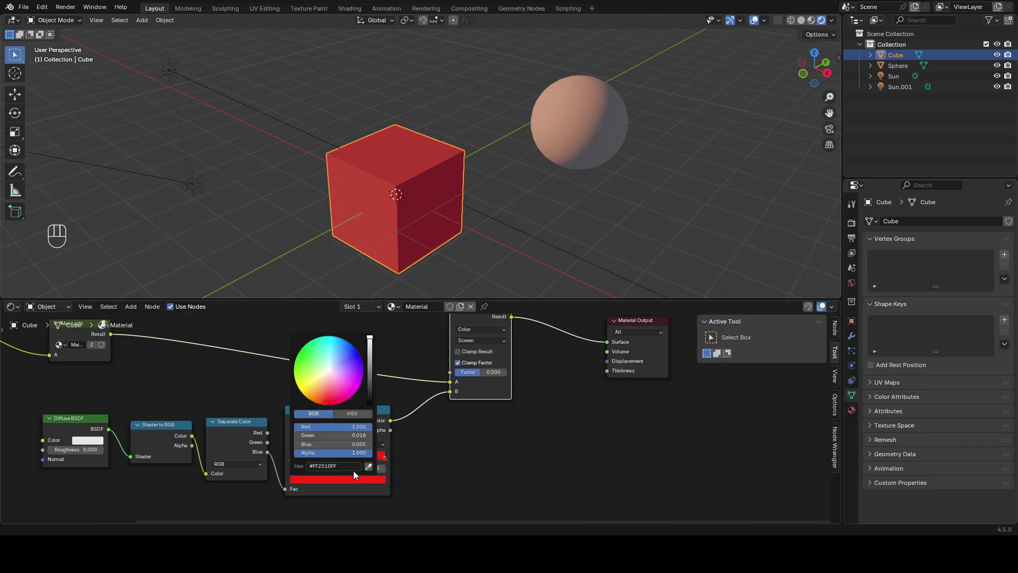
{"action": "left_click_drag", "start_coordinate": [340, 358], "coordinate": [342, 353]}
{"action": "left_click", "coordinate": [909, 88]}
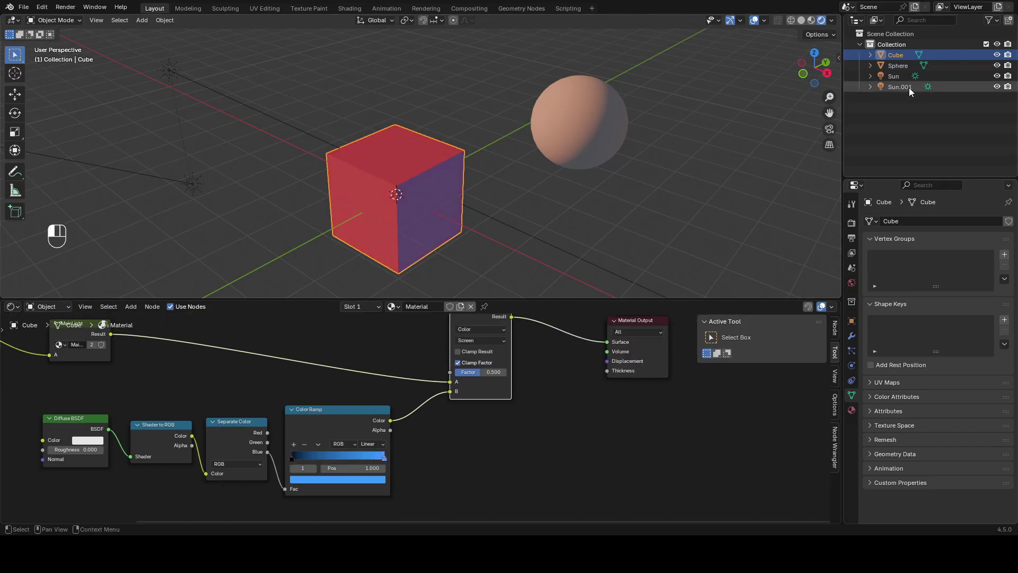
{"action": "key", "text": "r"}
{"action": "key", "text": "r"}
{"action": "key", "text": "Escape"}
{"action": "left_click", "coordinate": [367, 160]}
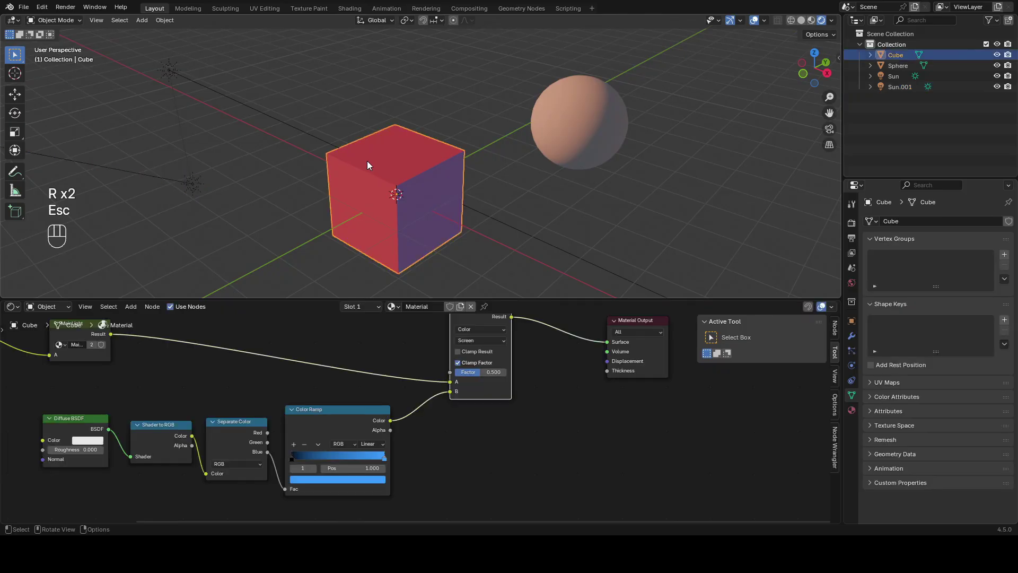
Group the Diffuse BSDF, Shader to RGB, Separate Color, Color Ramp and Screen nodes of the cube's material into one node group
{"action": "left_click_drag", "start_coordinate": [547, 466], "coordinate": [170, 435]}
{"action": "middle_click_drag", "start_coordinate": [456, 443], "coordinate": [423, 445]}
{"action": "scroll", "coordinate": [422, 448], "scroll_direction": "up", "scroll_amount": 4}
{"action": "left_click_drag", "start_coordinate": [524, 427], "coordinate": [399, 373], "text": "shift"}
{"action": "scroll", "coordinate": [620, 436], "scroll_direction": "down", "scroll_amount": 2}
{"action": "middle_click_drag", "start_coordinate": [621, 436], "coordinate": [644, 438]}
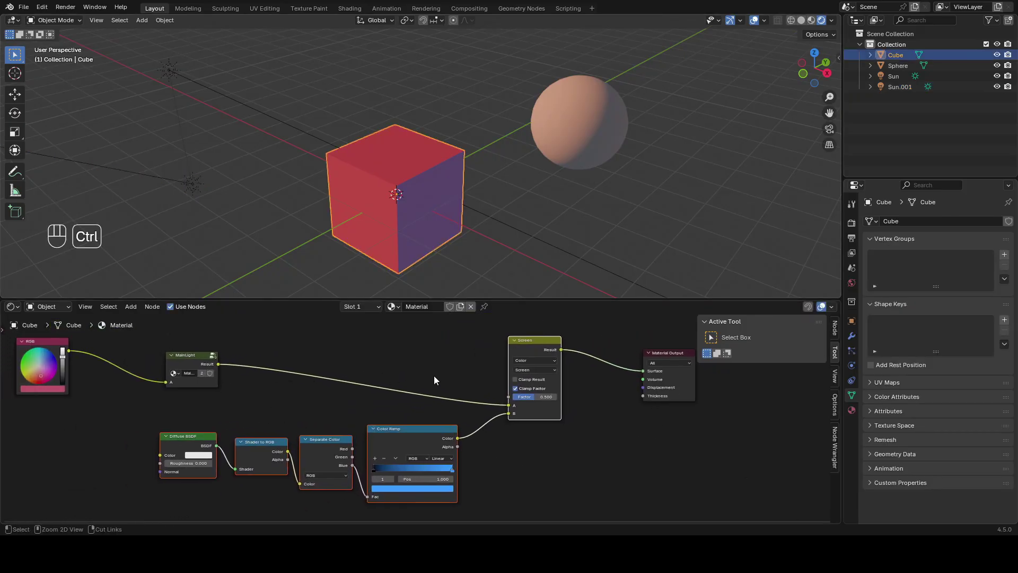
{"action": "key", "text": "ctrl+g"}
{"action": "key", "text": "Tab"}
{"action": "scroll", "coordinate": [436, 376], "scroll_direction": "up", "scroll_amount": 2}
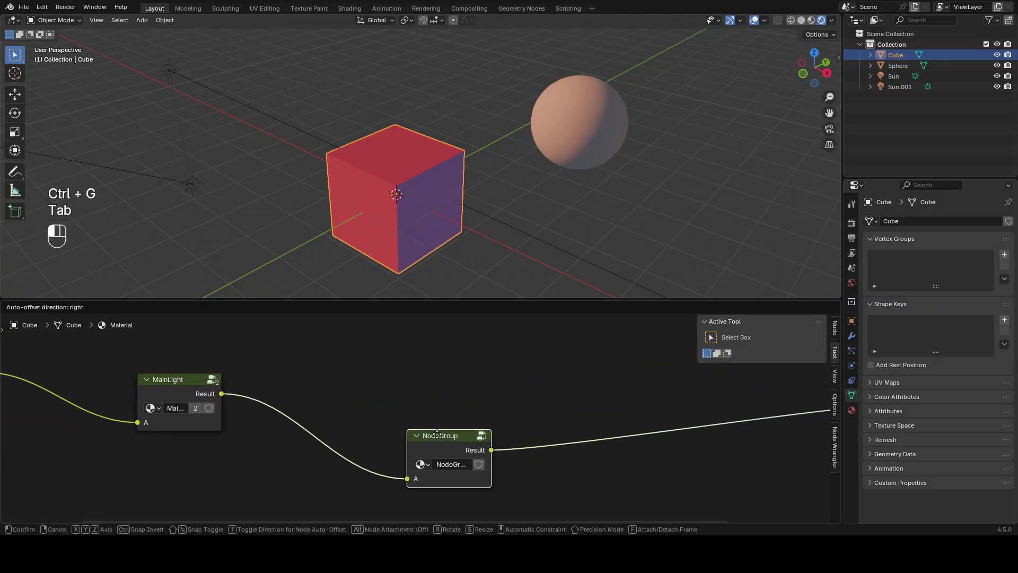
Rename the new node group as RimLight
{"action": "double_click", "coordinate": [450, 424]}
{"action": "type", "text": "FillLight"}
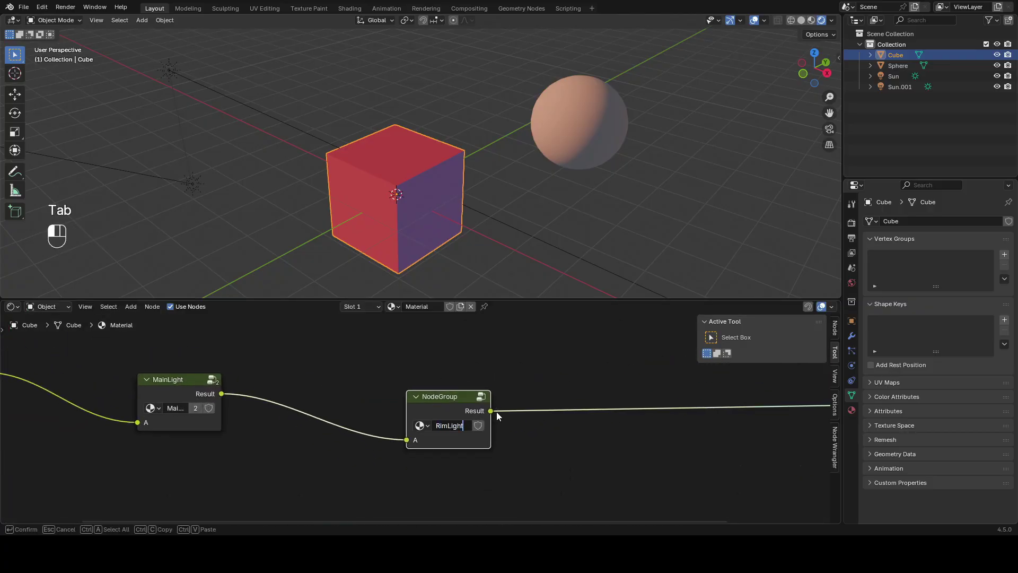
{"action": "key", "text": "Return"}
Insert the RimLight group into the sphere's material between MainLight and Material Output
{"action": "left_click", "coordinate": [567, 136]}
{"action": "scroll", "coordinate": [402, 404], "scroll_direction": "down", "scroll_amount": 1}
{"action": "key", "text": "g"}
{"action": "key", "text": "shift+a"}
{"action": "type", "text": "rimlight"}
{"action": "key", "text": "Return"}
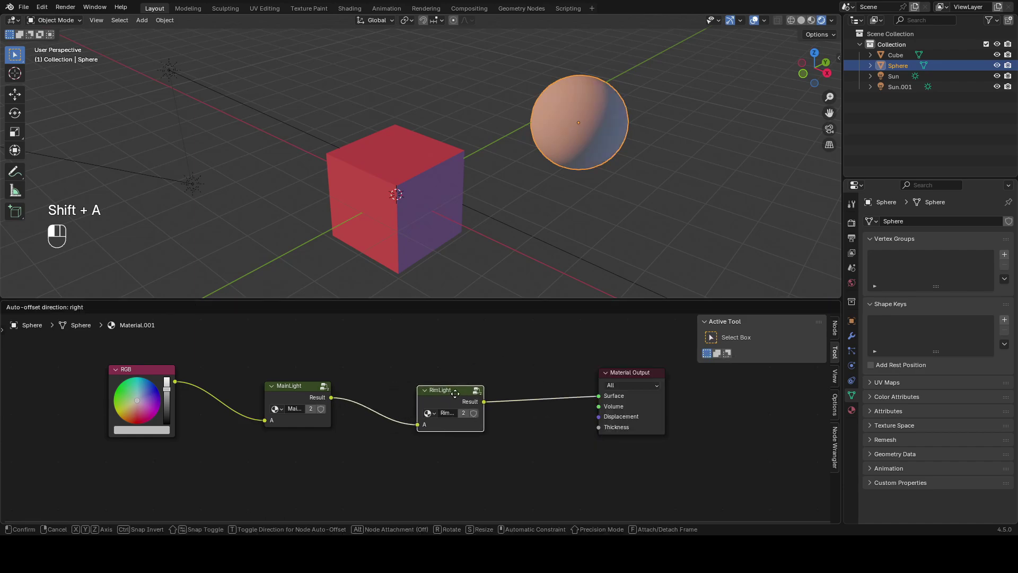
{"action": "left_click", "coordinate": [426, 393]}
Enlarge the 3D viewport and rotate the blue sun light with trackball rotation to narrow its light on the sphere's shadowed side
{"action": "left_click_drag", "start_coordinate": [518, 301], "coordinate": [517, 422]}
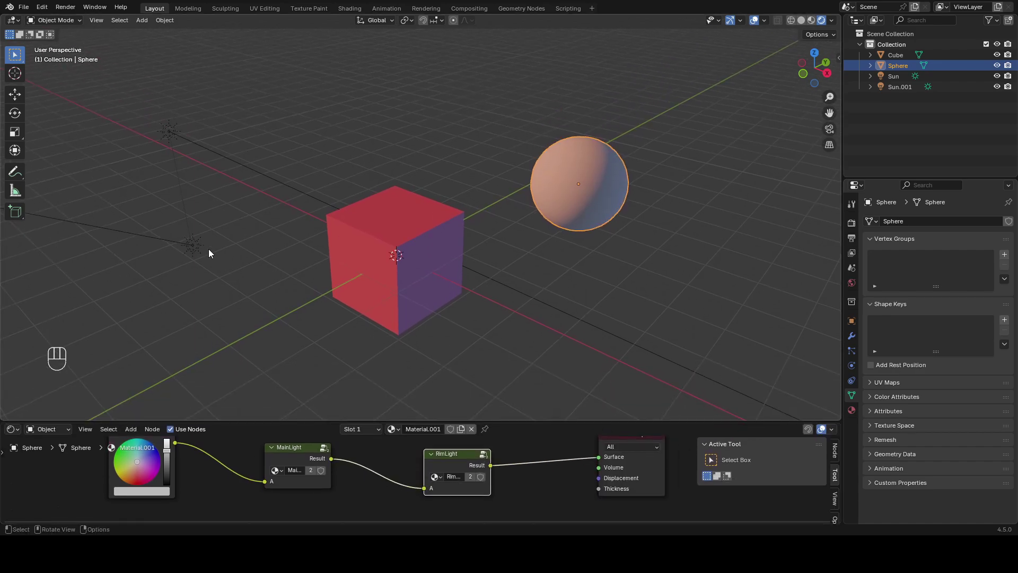
{"action": "left_click", "coordinate": [195, 246]}
{"action": "key", "text": "r"}
{"action": "key", "text": "r"}
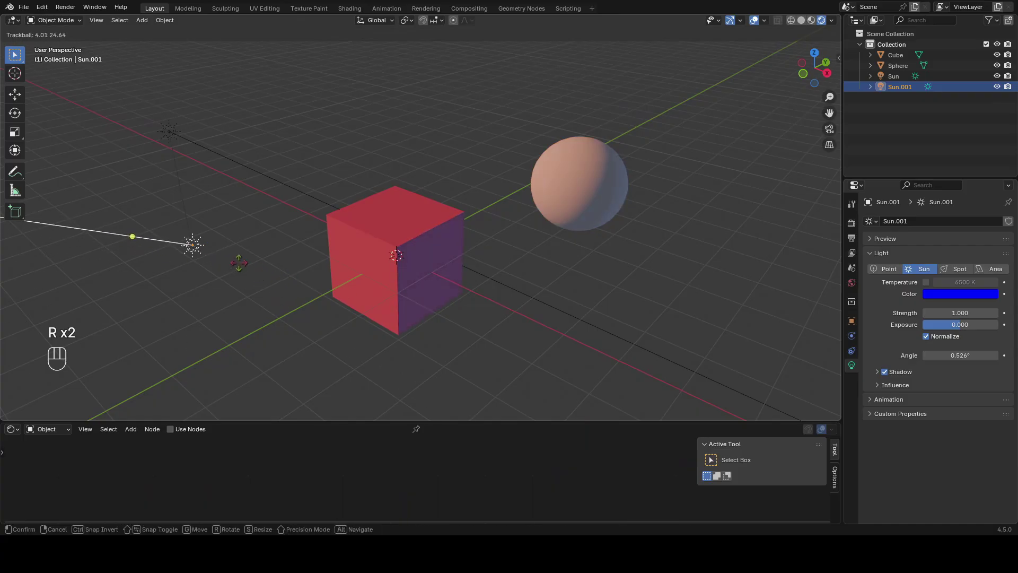
{"action": "left_click", "coordinate": [517, 241]}
{"action": "scroll", "coordinate": [416, 233], "scroll_direction": "up", "scroll_amount": 3}
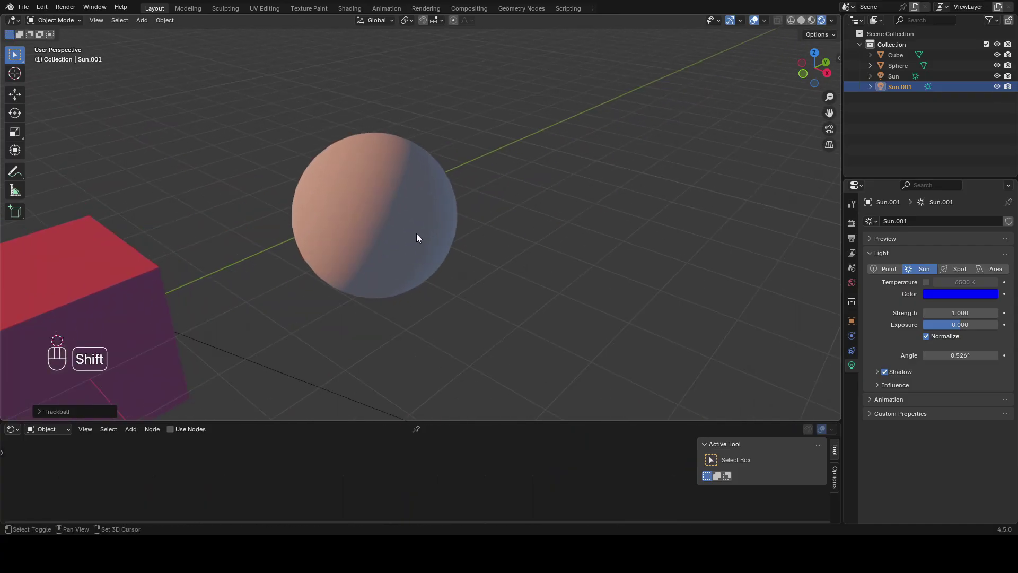
Delete the cube and add a smooth-shaded torus in its place
{"action": "scroll", "coordinate": [416, 234], "scroll_direction": "down", "scroll_amount": 3}
{"action": "left_click", "coordinate": [326, 268]}
{"action": "key", "text": "Delete"}
{"action": "key", "text": "shift+a"}
{"action": "left_click", "coordinate": [419, 345]}
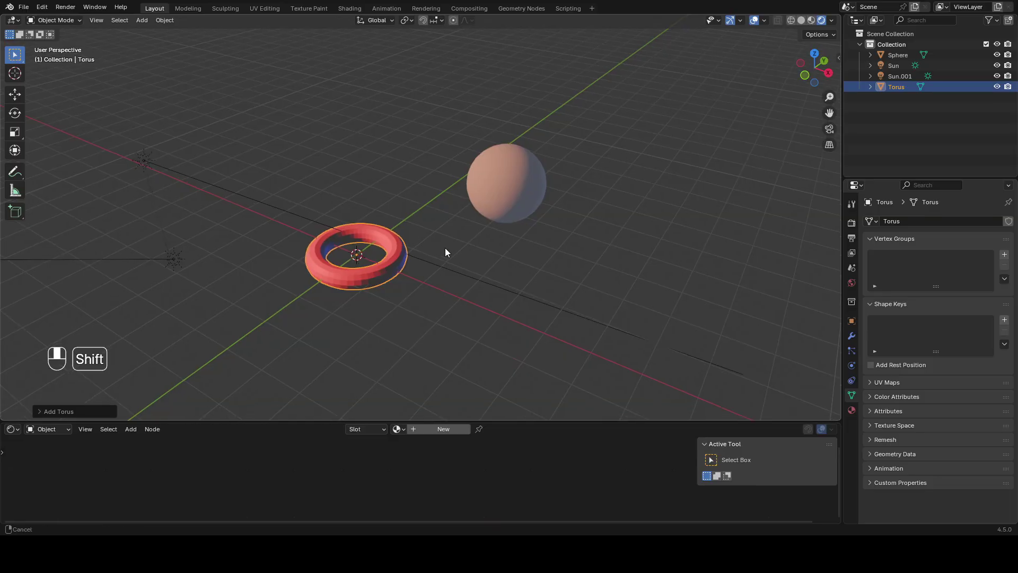
{"action": "left_click", "coordinate": [466, 401]}
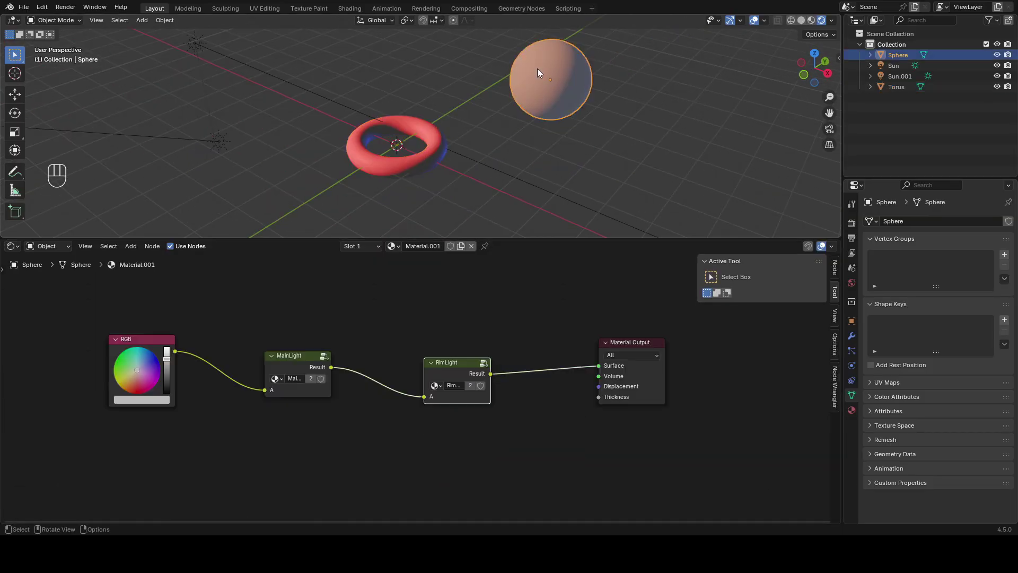
Give the torus a material with the sphere's RGB, MainLight and RimLight nodes copied in and connected to Material Output
{"action": "scroll", "coordinate": [380, 359], "scroll_direction": "down", "scroll_amount": 1}
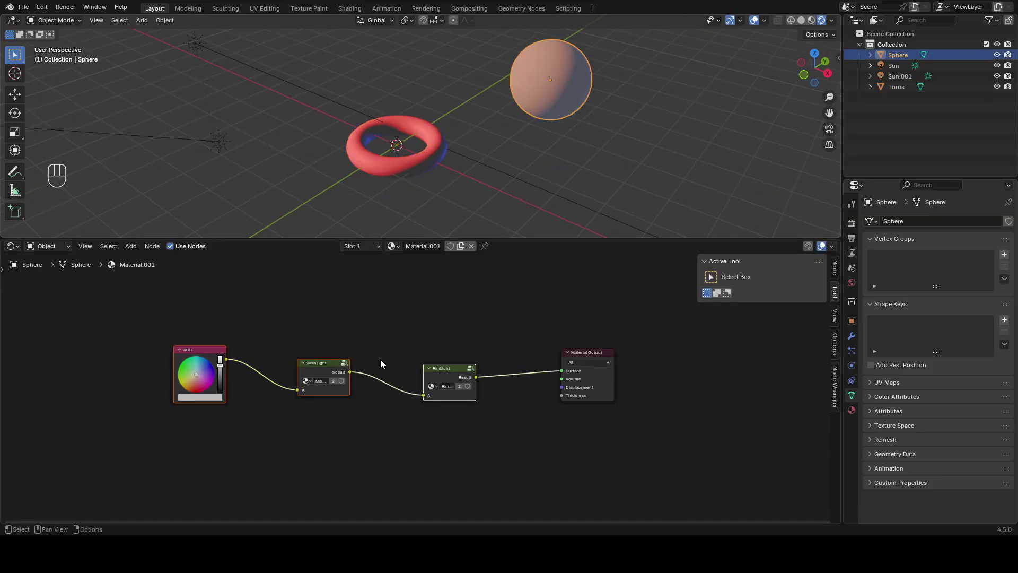
{"action": "scroll", "coordinate": [414, 363], "scroll_direction": "up", "scroll_amount": 2}
{"action": "left_click", "coordinate": [425, 125]}
{"action": "key", "text": "x"}
{"action": "key", "text": "ctrl+v"}
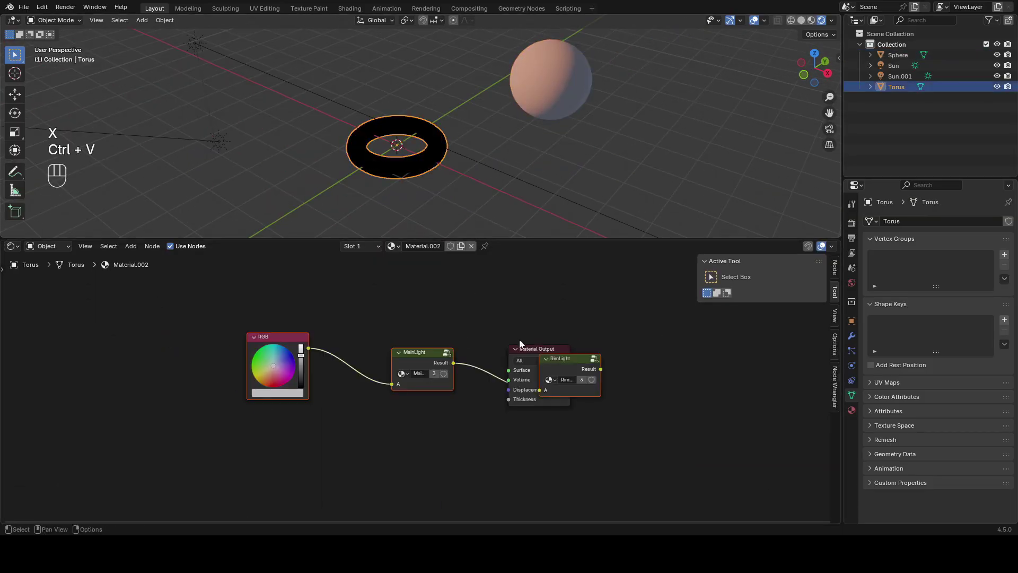
{"action": "key", "text": "g"}
{"action": "left_click", "coordinate": [381, 387]}
Enlarge the 3D viewport and rotate the blue sun light until it rims the shadowed edges of the torus and sphere
{"action": "left_click_drag", "start_coordinate": [494, 238], "coordinate": [497, 439]}
{"action": "scroll", "coordinate": [497, 372], "scroll_direction": "up", "scroll_amount": 3}
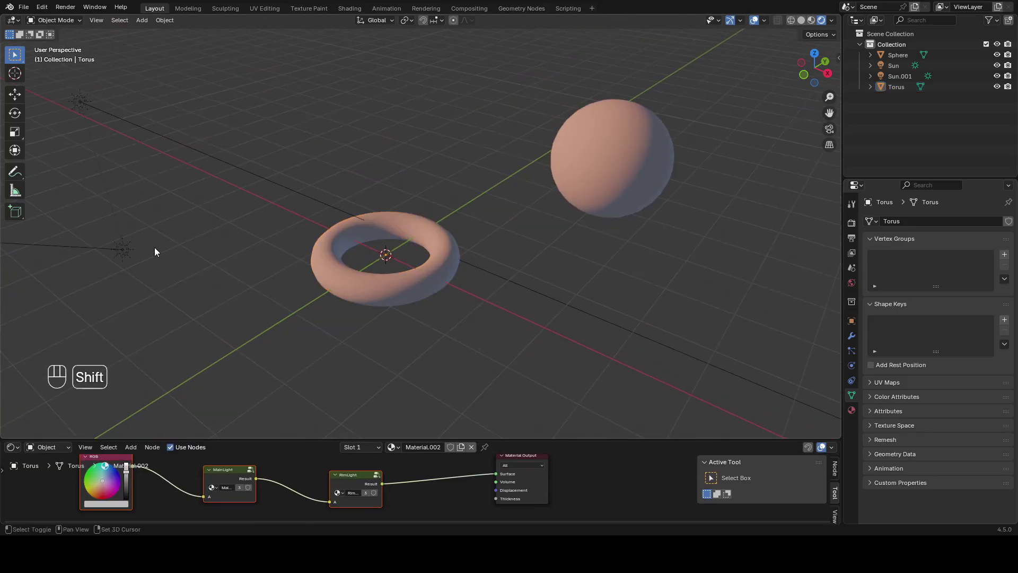
{"action": "left_click", "coordinate": [130, 270]}
{"action": "key", "text": "r"}
{"action": "key", "text": "r"}
{"action": "left_click", "coordinate": [222, 281]}
{"action": "scroll", "coordinate": [329, 284], "scroll_direction": "down", "scroll_amount": 3}
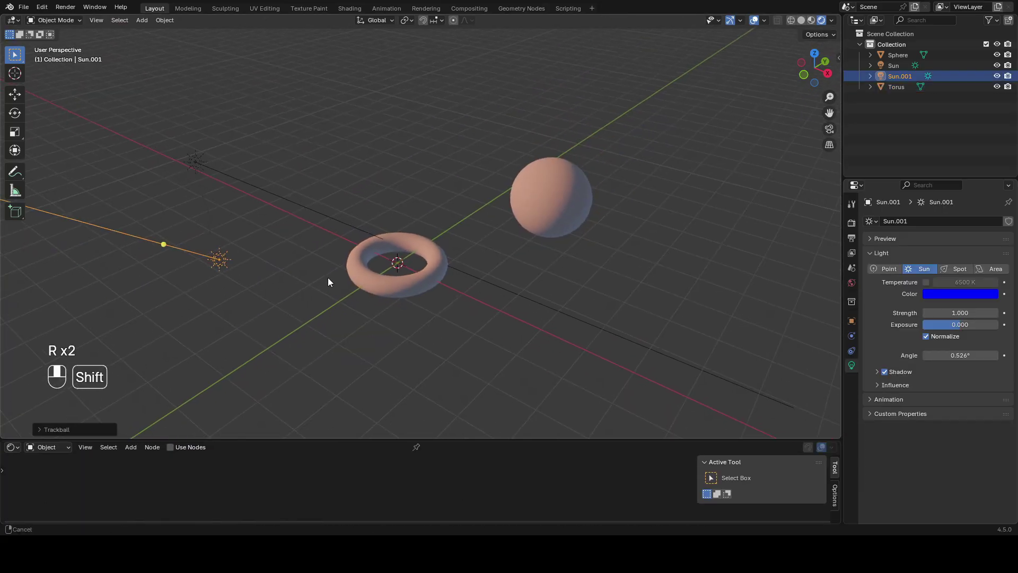
{"action": "key", "text": "r"}
{"action": "key", "text": "r"}
{"action": "key", "text": "Escape"}
{"action": "key", "text": "r"}
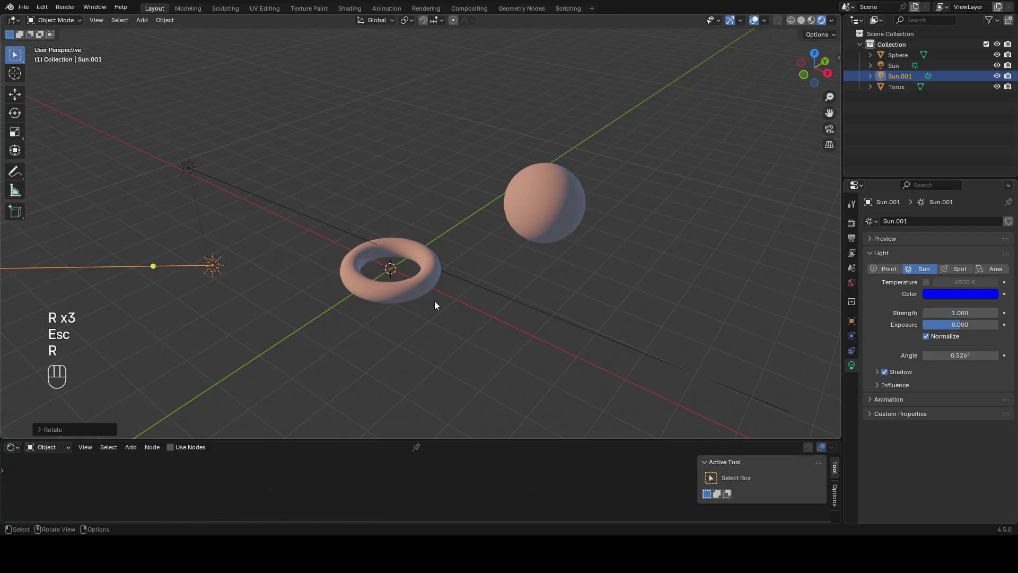
{"action": "left_click", "coordinate": [435, 301]}
Open the MainLight group in the torus's material, examine its Color Ramp colours without altering them, and leave the group
{"action": "left_click", "coordinate": [424, 284]}
{"action": "key", "text": "Tab"}
{"action": "left_click_drag", "start_coordinate": [318, 442], "coordinate": [319, 302]}
{"action": "key", "text": "Tab"}
{"action": "scroll", "coordinate": [433, 406], "scroll_direction": "up", "scroll_amount": 2}
{"action": "left_click_drag", "start_coordinate": [371, 422], "coordinate": [318, 421]}
{"action": "left_click", "coordinate": [341, 428]}
{"action": "scroll", "coordinate": [69, 370], "scroll_direction": "down", "scroll_amount": 2}
{"action": "key", "text": "Tab"}
{"action": "key", "text": "Tab"}
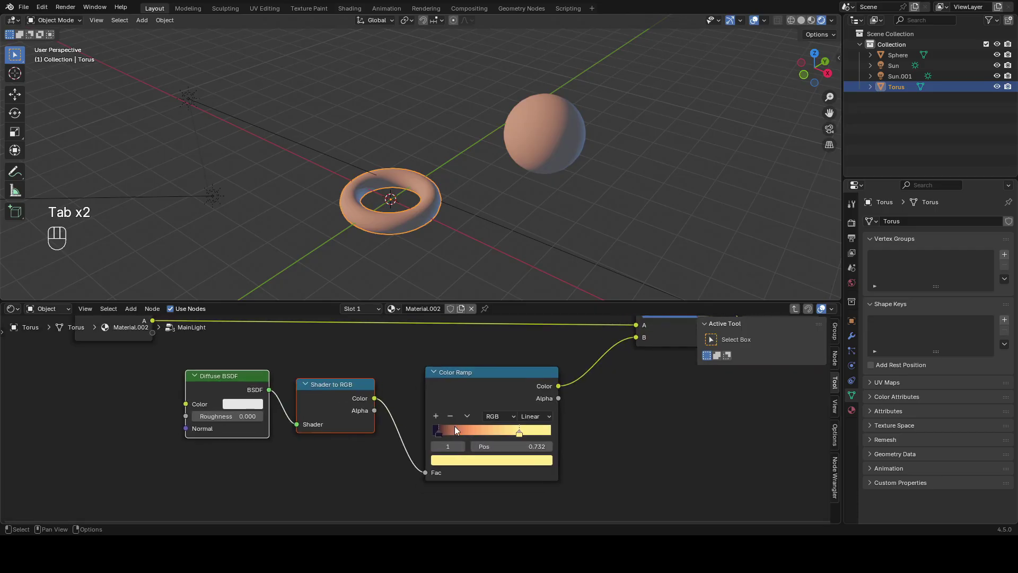
{"action": "left_click", "coordinate": [476, 463]}
{"action": "left_click_drag", "start_coordinate": [477, 350], "coordinate": [513, 301]}
{"action": "key", "text": "Escape"}
{"action": "key", "text": "Tab"}
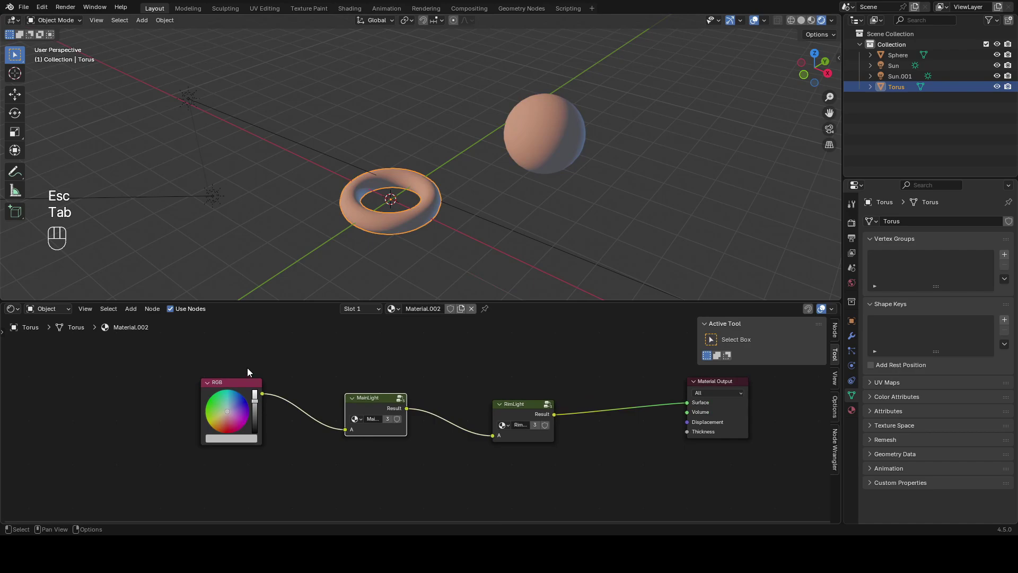
{"action": "key", "text": "Home"}
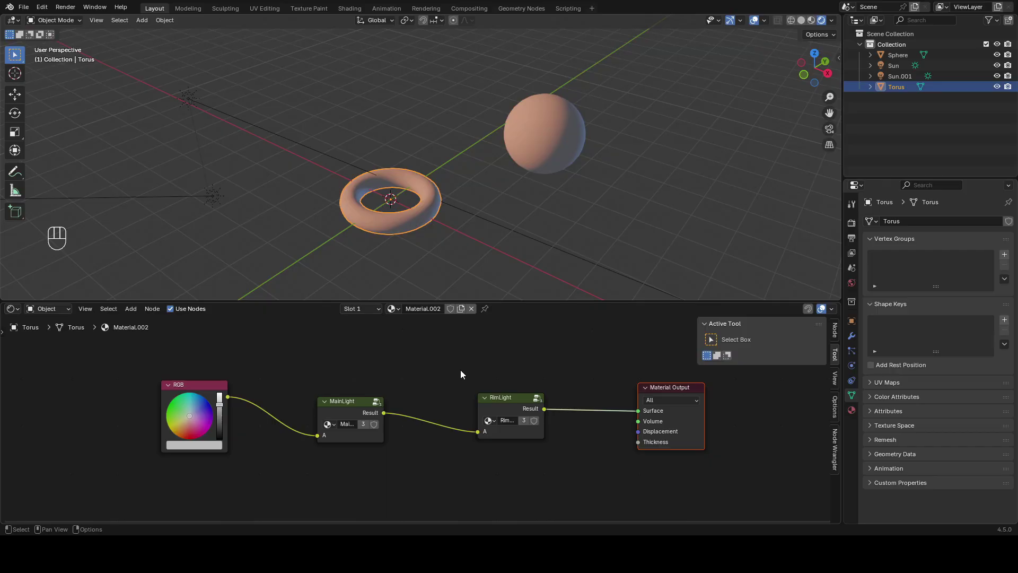
{"action": "scroll", "coordinate": [472, 372], "scroll_direction": "up", "scroll_amount": 1}
{"action": "scroll", "coordinate": [492, 365], "scroll_direction": "down", "scroll_amount": 1}
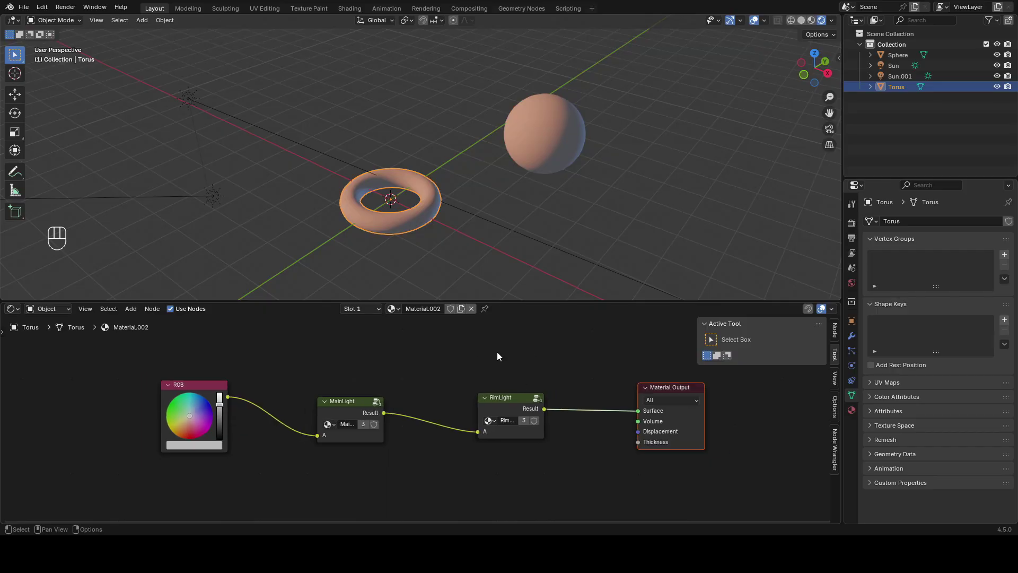